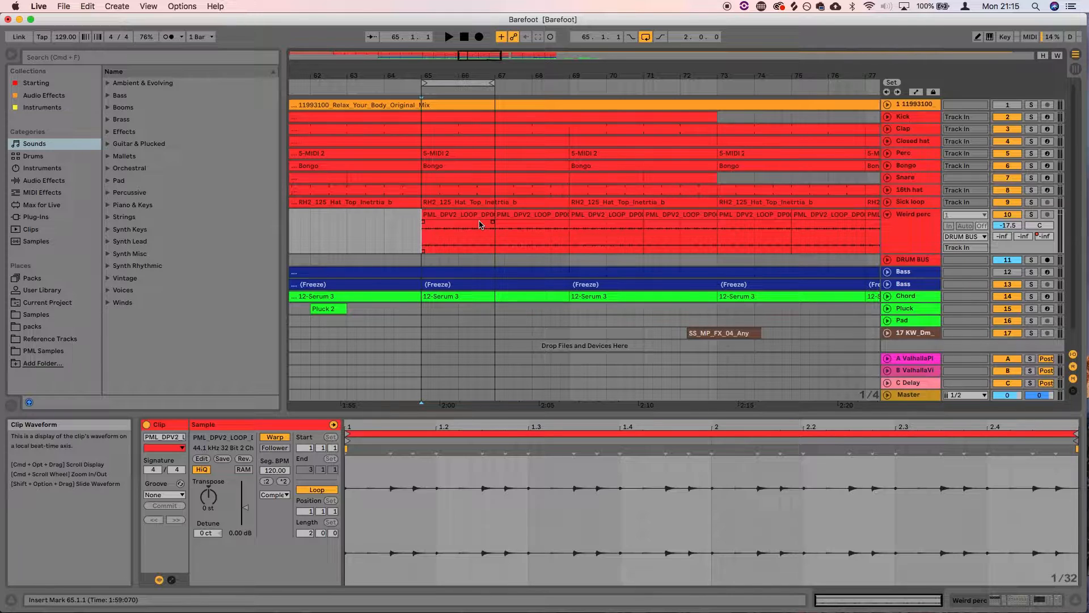
# Switch off arrangement looping and place the loop range over the four bars from 71 to 75
pyautogui.click(461, 214)
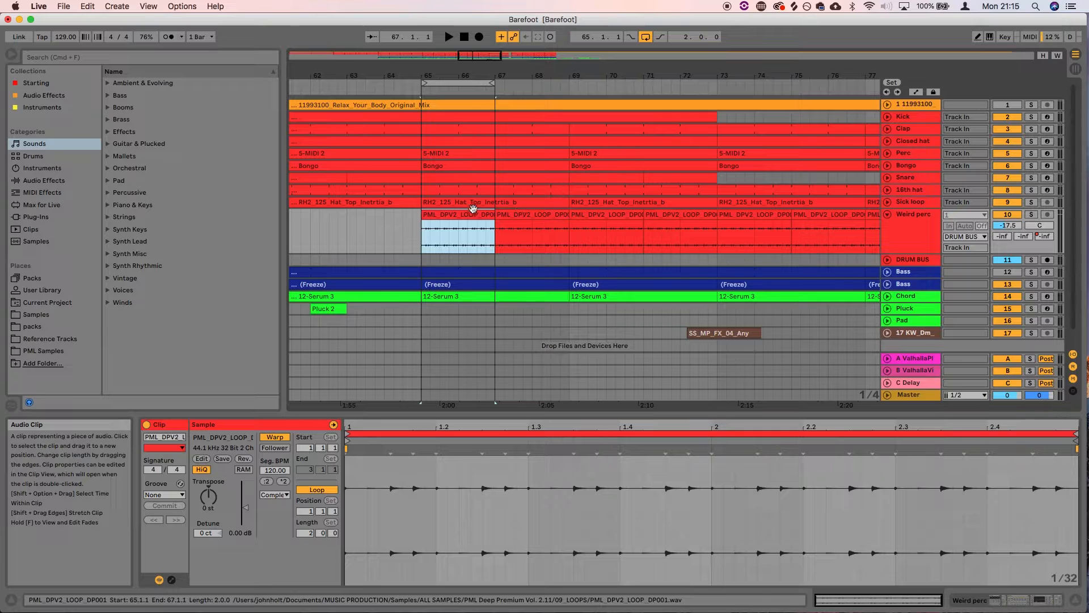
pyautogui.click(645, 37)
pyautogui.moveTo(481, 84); pyautogui.dragTo(788, 87)
pyautogui.hscroll(-2, 731, 233)
pyautogui.hscroll(3, 731, 232)
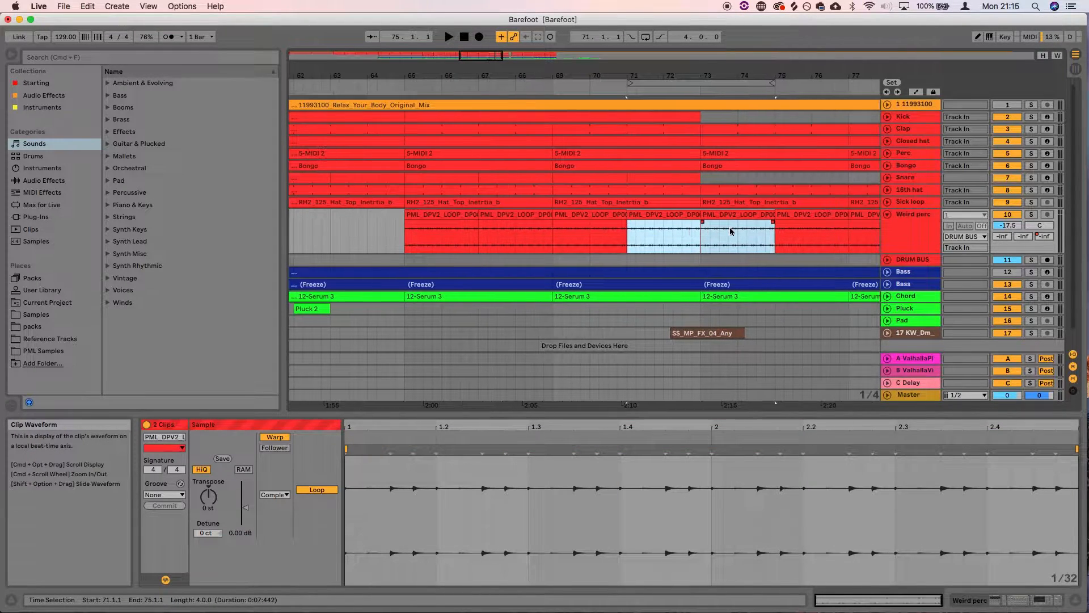
pyautogui.hscroll(3, 731, 232)
# Show the sample of the Weird perc clip at bar 71 in the browser
pyautogui.rightClick(613, 216)
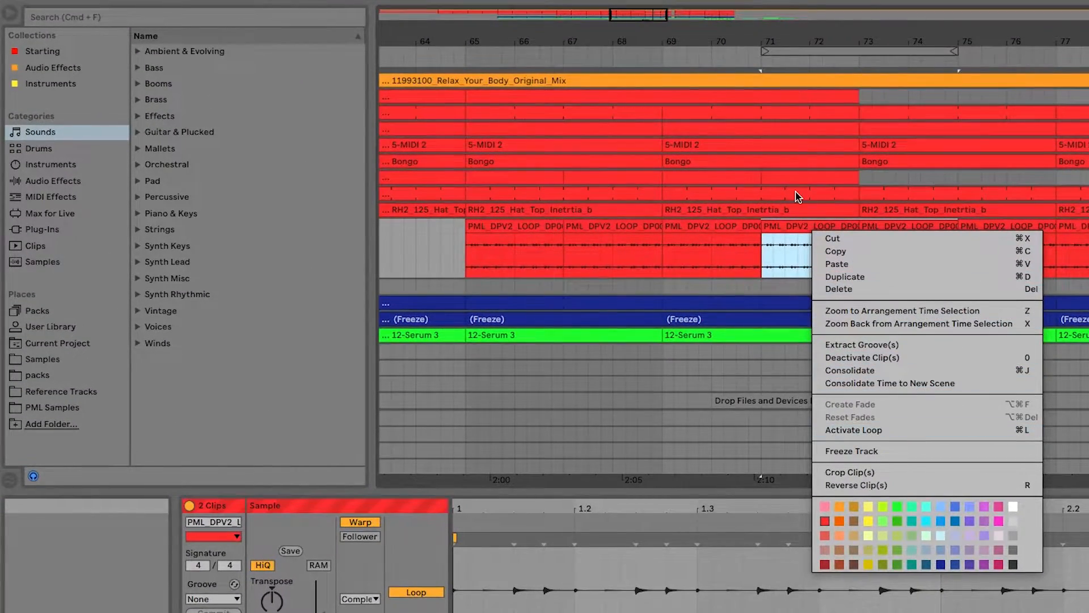
pyautogui.click(796, 226)
pyautogui.click(797, 227)
pyautogui.rightClick(798, 228)
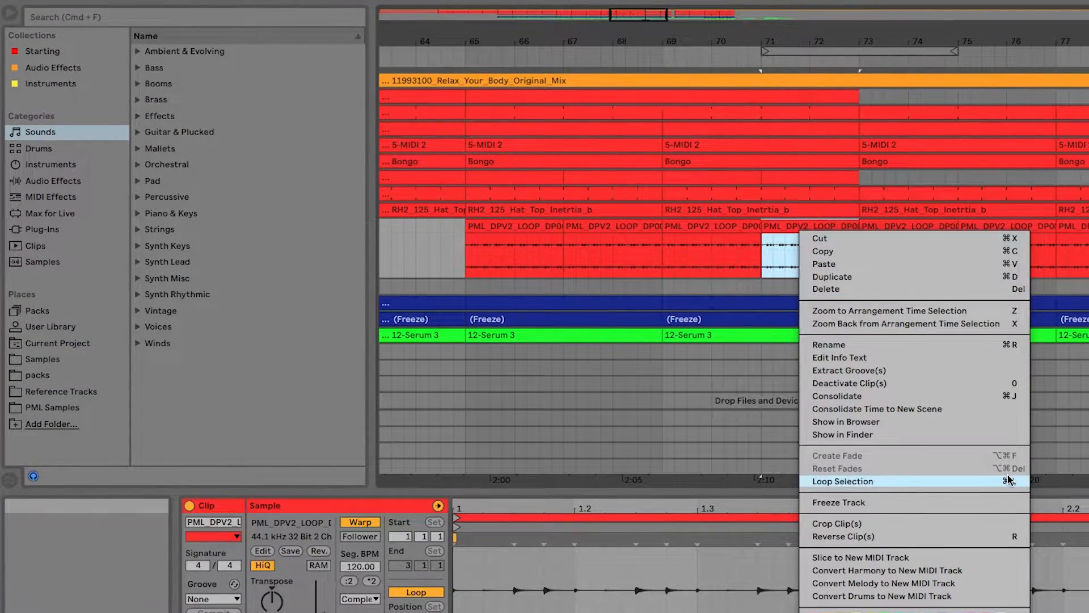
pyautogui.click(860, 422)
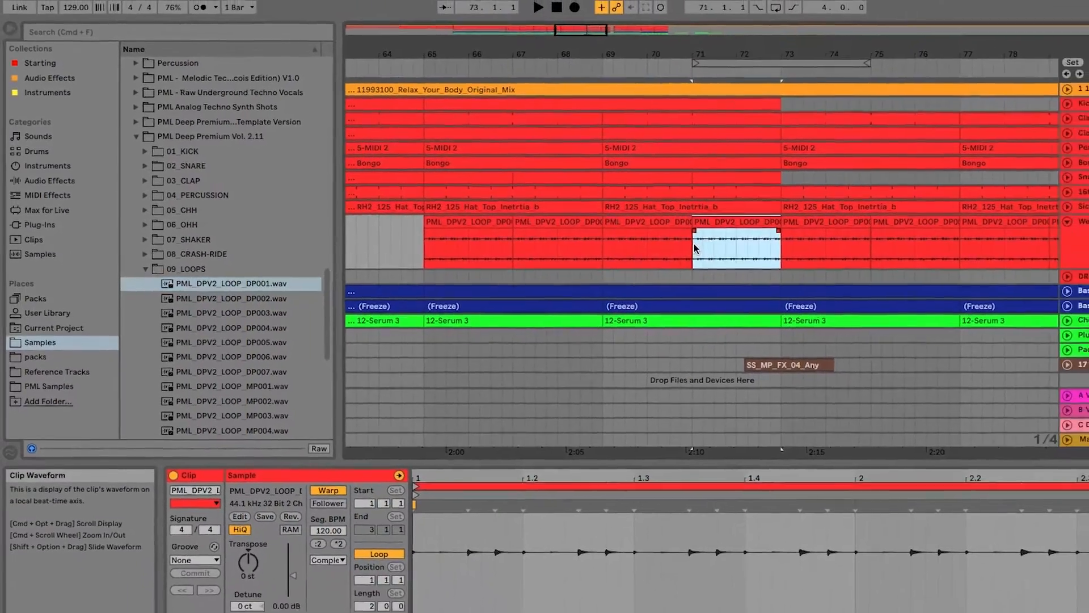
# Solo the Weird perc track and play its loop from bar 71
pyautogui.click(763, 255)
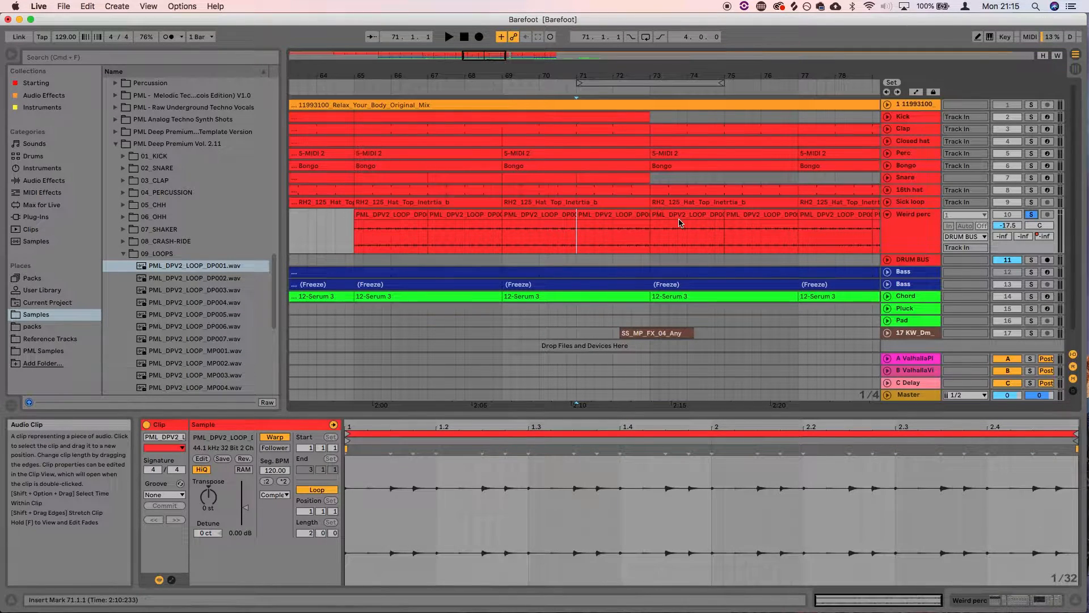
pyautogui.press('space')
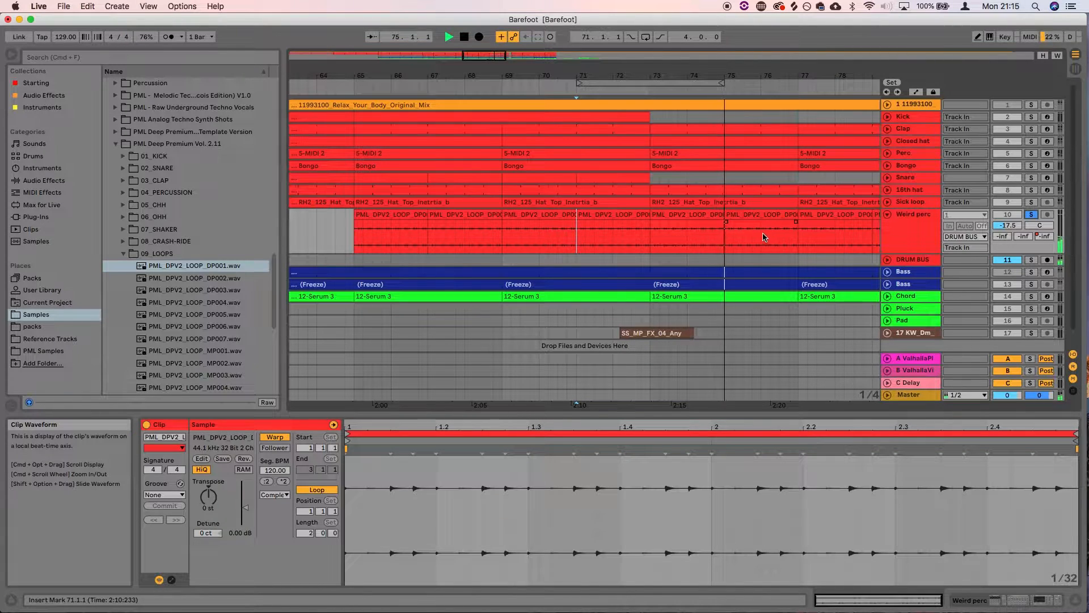
pyautogui.click(1031, 216)
pyautogui.press('space')
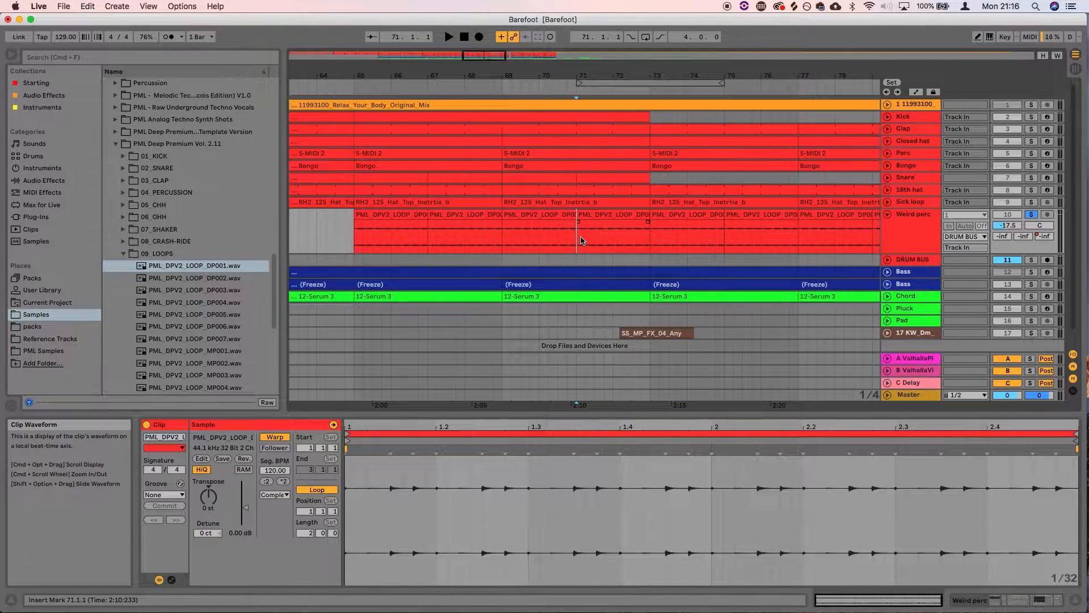
pyautogui.press('space')
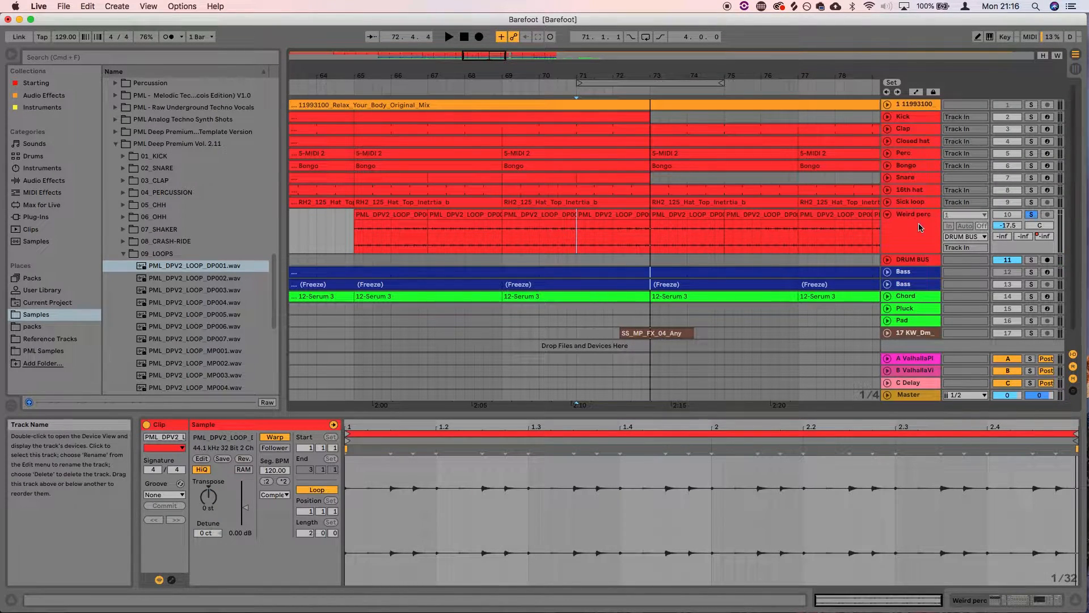
# Group all the Weird perc effects, from Auto Pan through Utility, into one Audio Effect Rack and switch the rack off
pyautogui.click(903, 232)
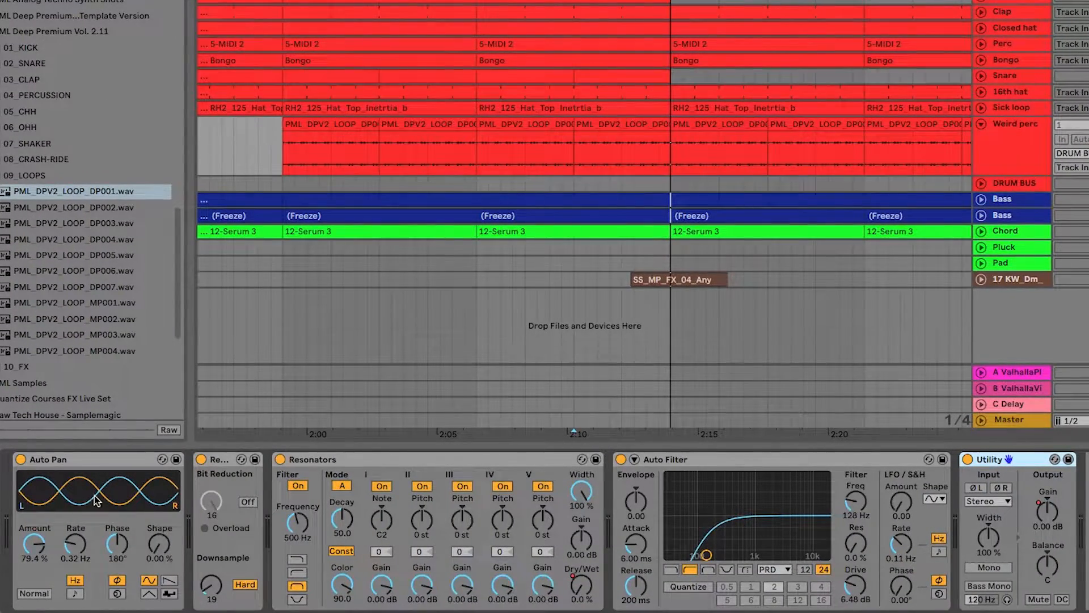
pyautogui.click(80, 464)
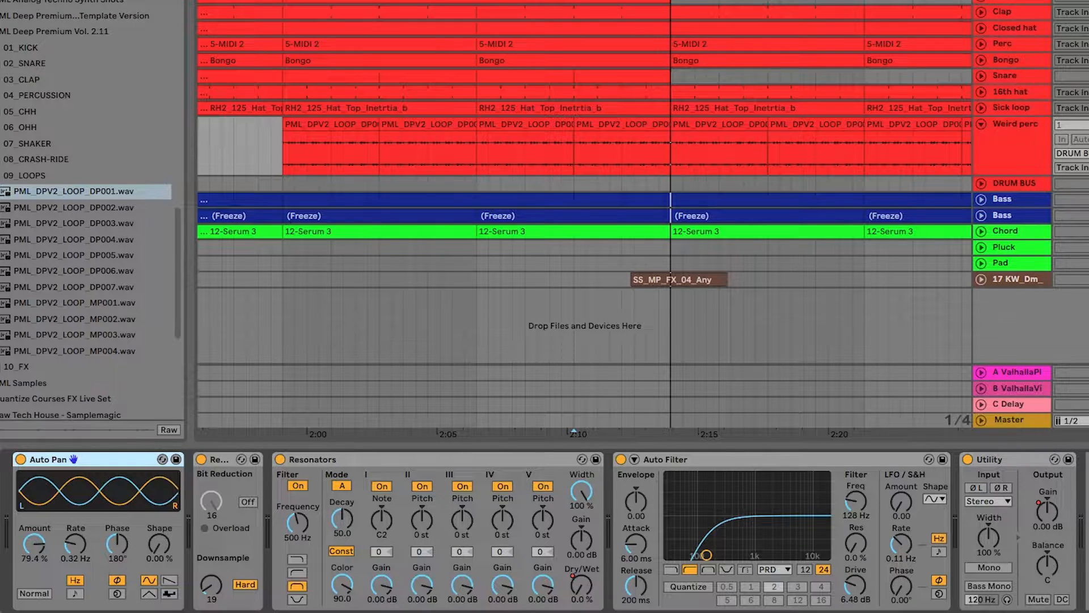
pyautogui.keyDown('shift'); pyautogui.click(1003, 459); pyautogui.keyUp('shift')
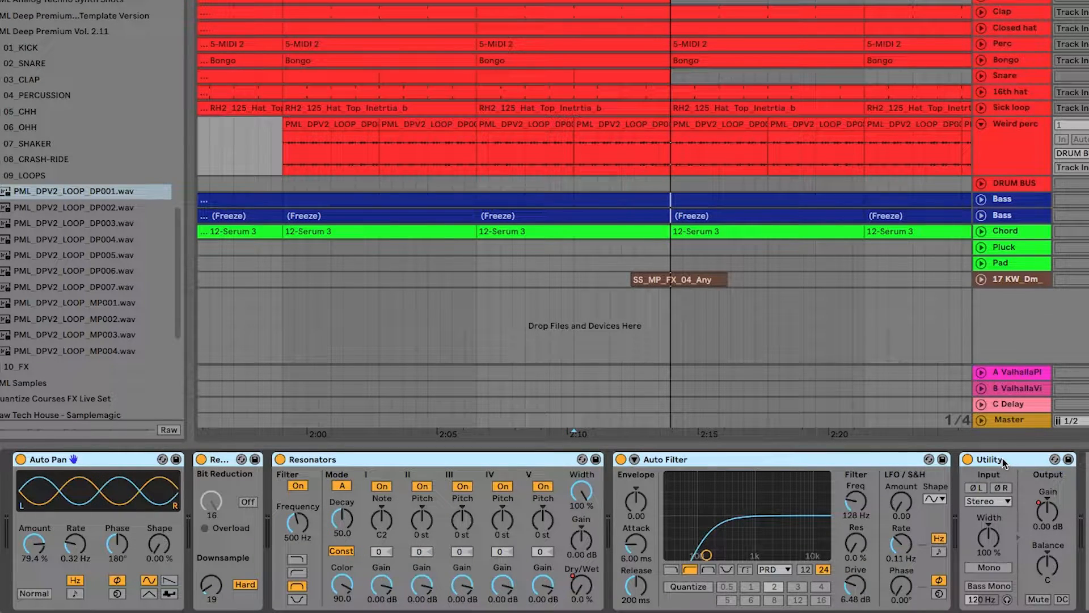
pyautogui.rightClick(403, 458)
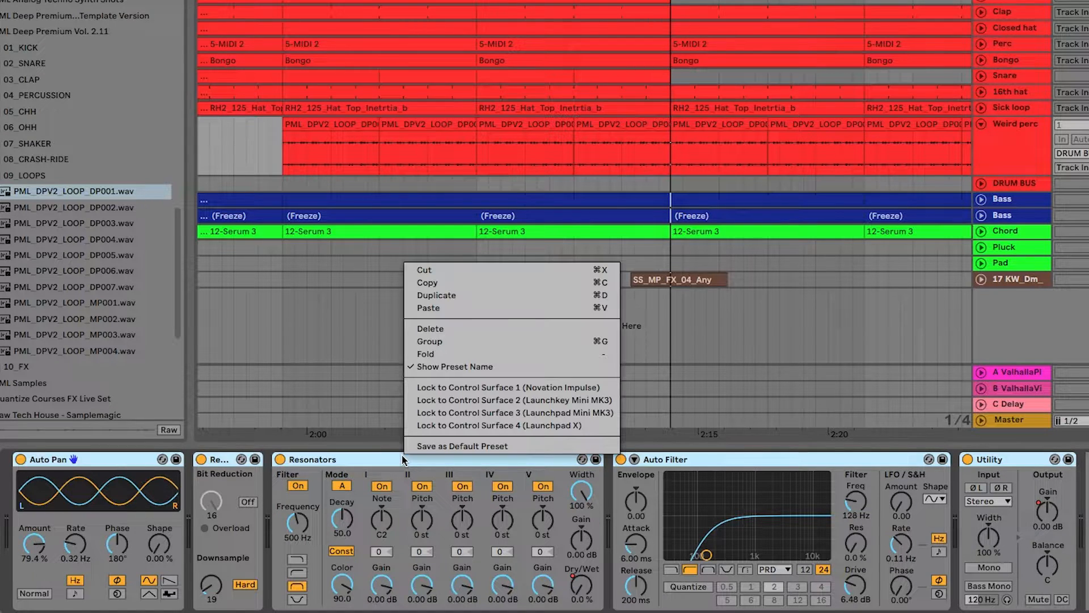
pyautogui.click(455, 340)
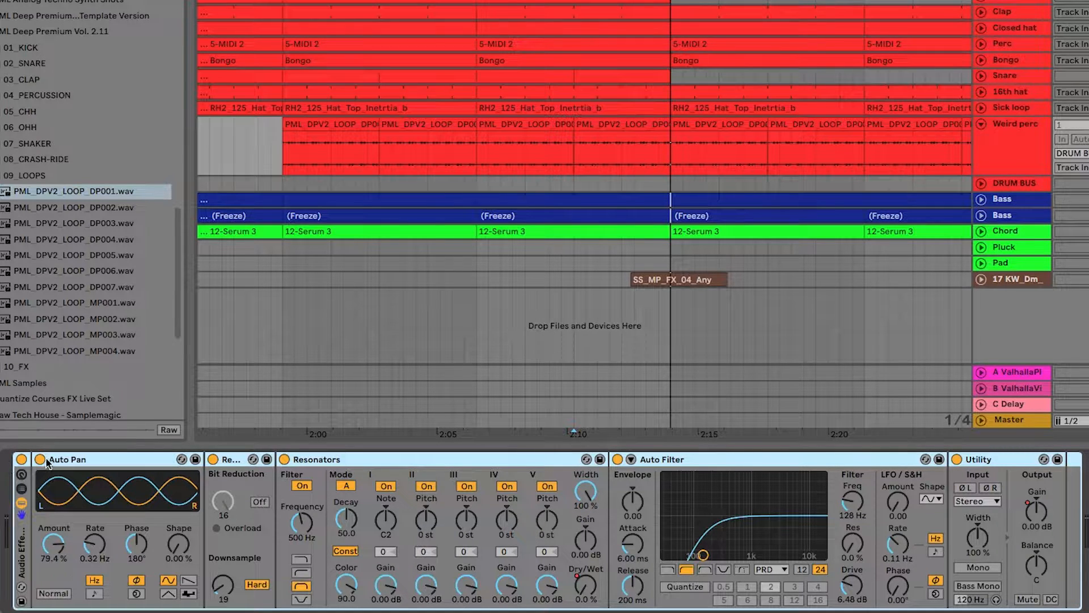
pyautogui.click(22, 459)
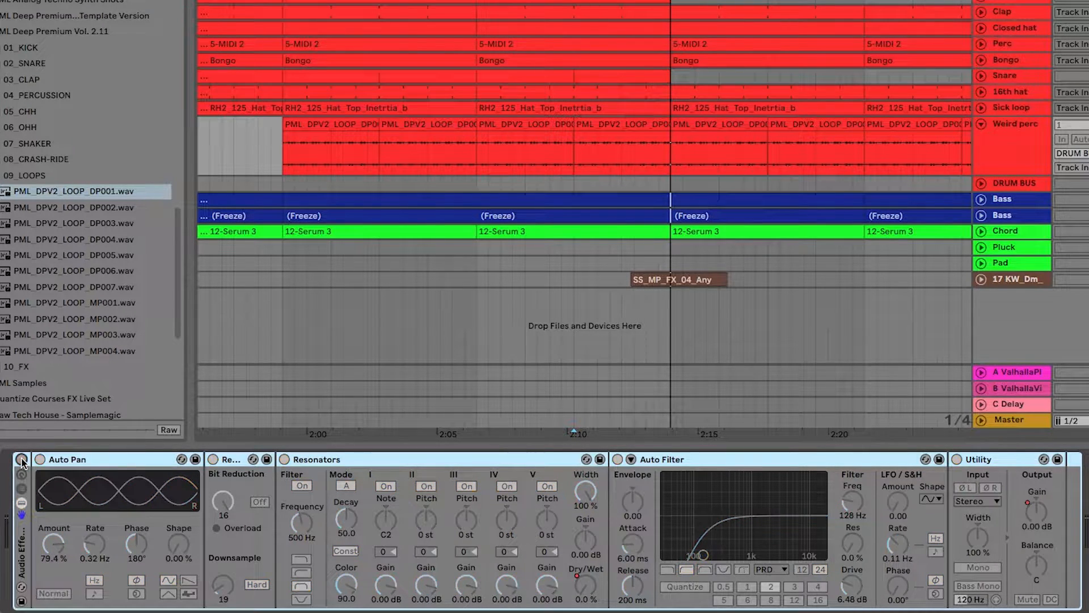
pyautogui.click(22, 460)
pyautogui.click(22, 459)
# Display the clip Transposition envelope of the Weird perc clip at bar 71 and play the clip
pyautogui.click(613, 123)
pyautogui.doubleClick(613, 123)
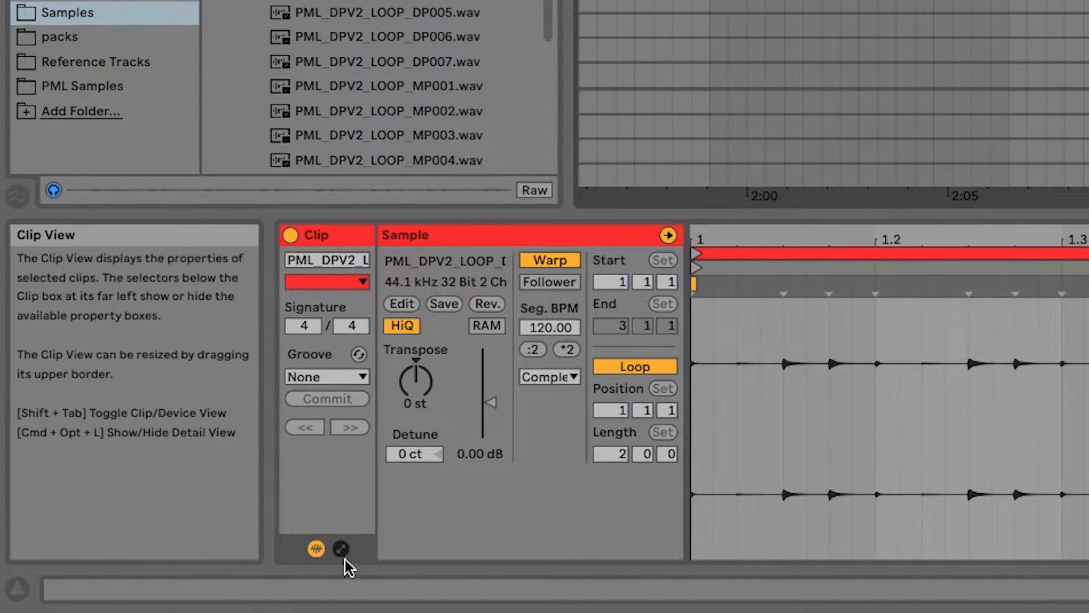
pyautogui.click(341, 551)
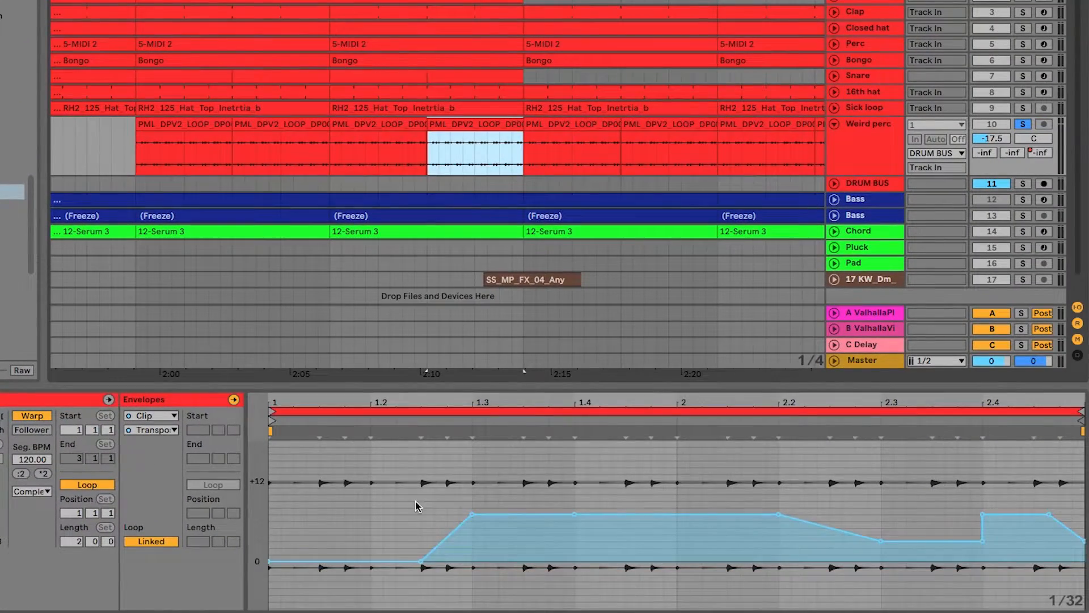
pyautogui.scroll(-3, 472, 493)
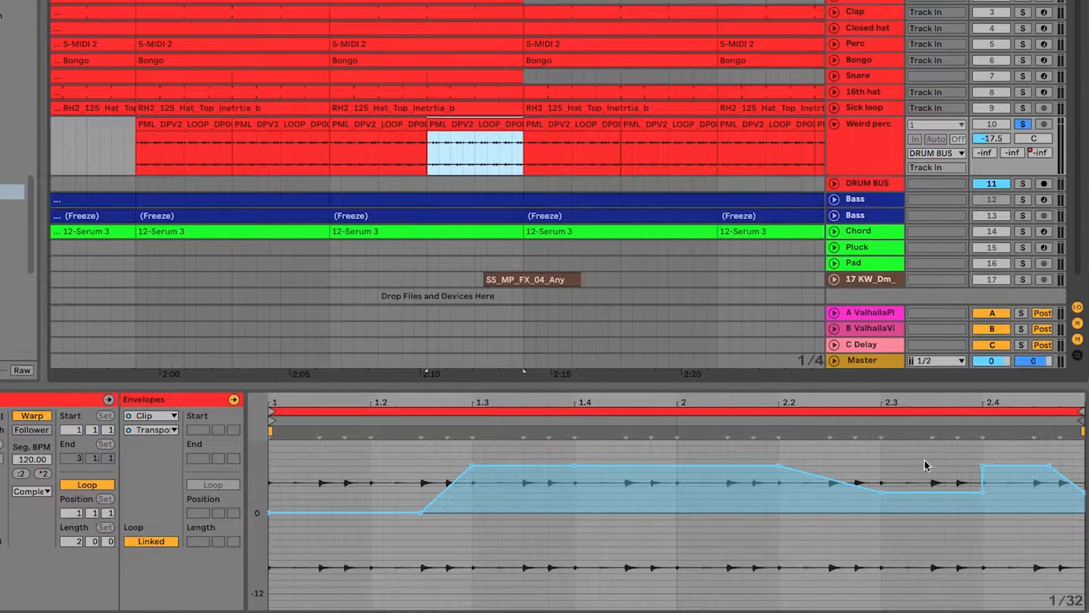
pyautogui.click(152, 416)
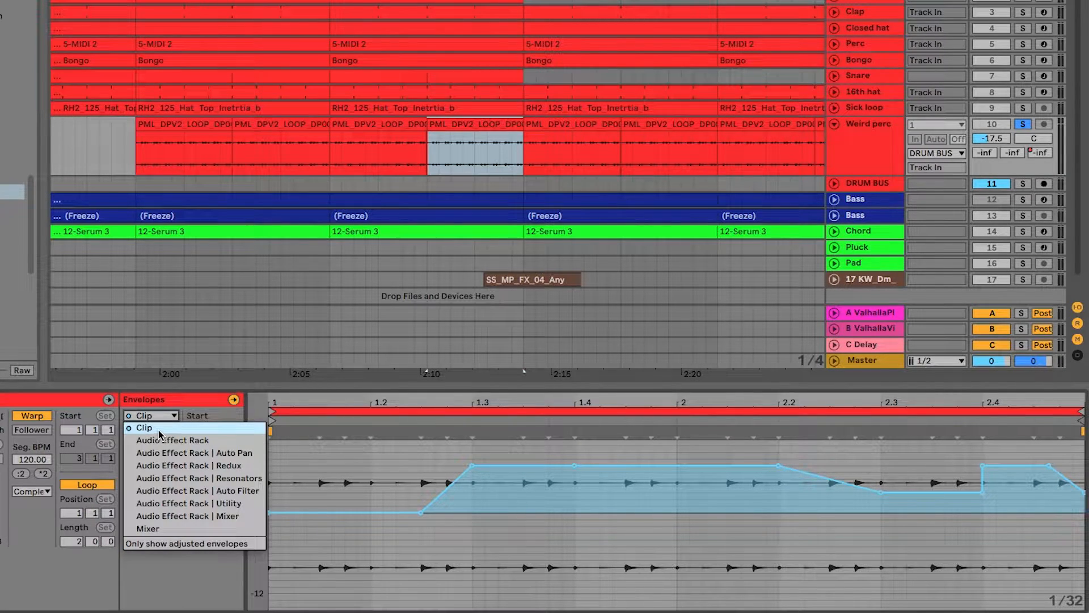
pyautogui.click(159, 435)
pyautogui.click(162, 431)
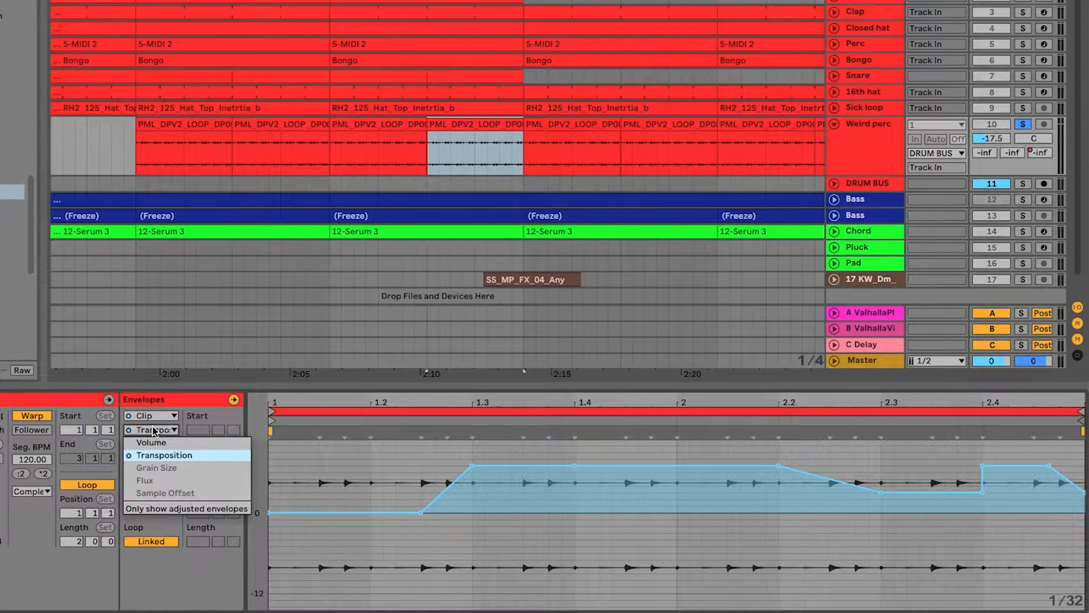
pyautogui.click(160, 456)
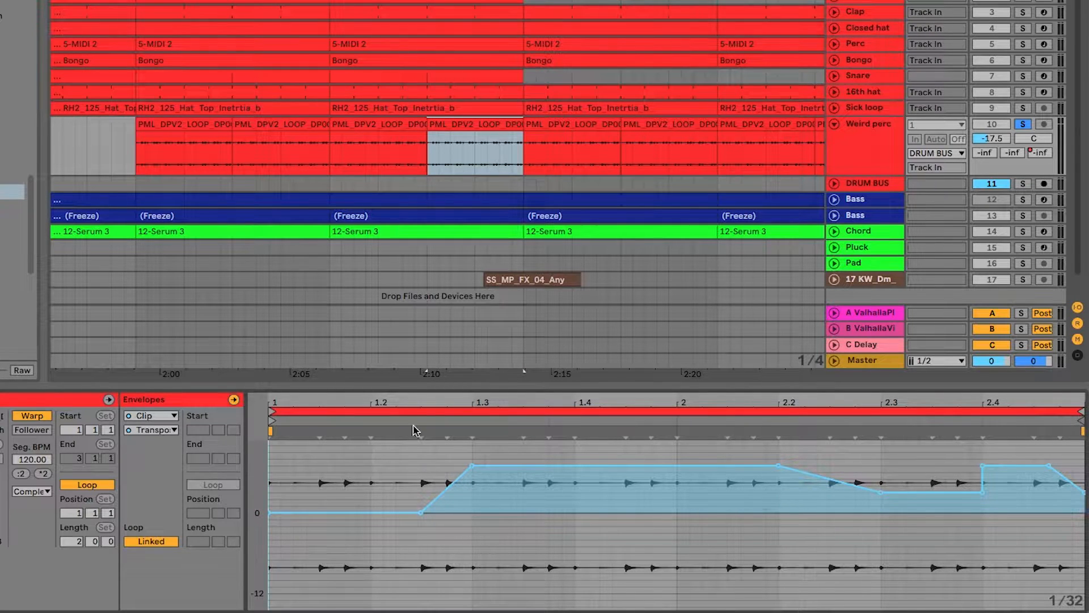
pyautogui.click(474, 131)
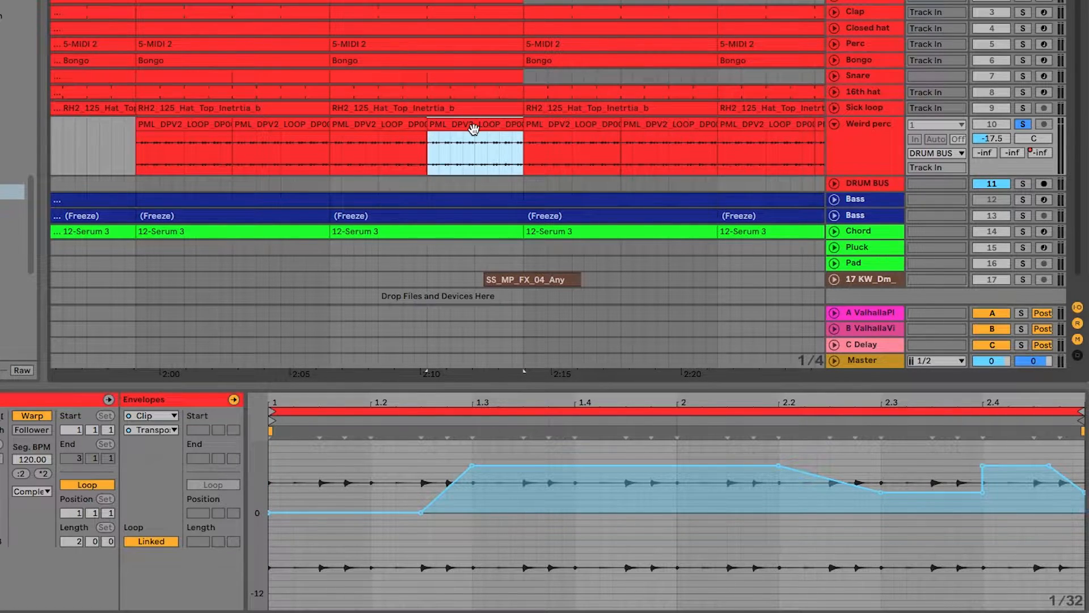
pyautogui.press('space')
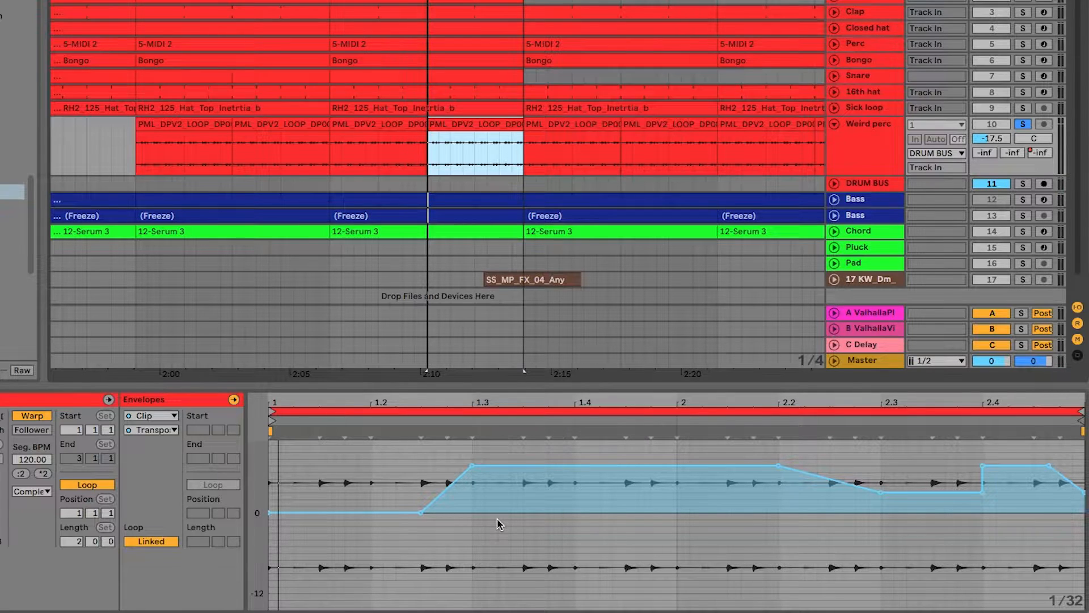
# Try adding a short pitch rise around beat 1.2 of the Transposition envelope and play the result
pyautogui.click(306, 514)
pyautogui.click(369, 513)
pyautogui.click(333, 513)
pyautogui.moveTo(335, 517)
pyautogui.mouseDown()
pyautogui.moveTo(353, 498)
pyautogui.moveTo(326, 493)
pyautogui.moveTo(396, 493)
pyautogui.moveTo(396, 479)
pyautogui.moveTo(396, 493)
pyautogui.mouseUp()
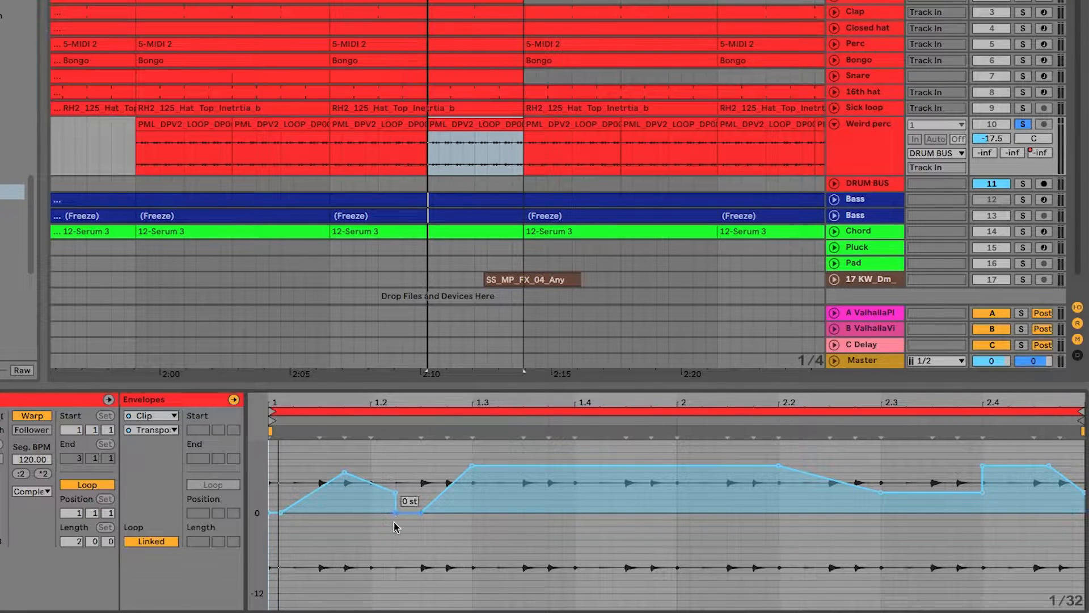
pyautogui.click(371, 547)
pyautogui.press('space')
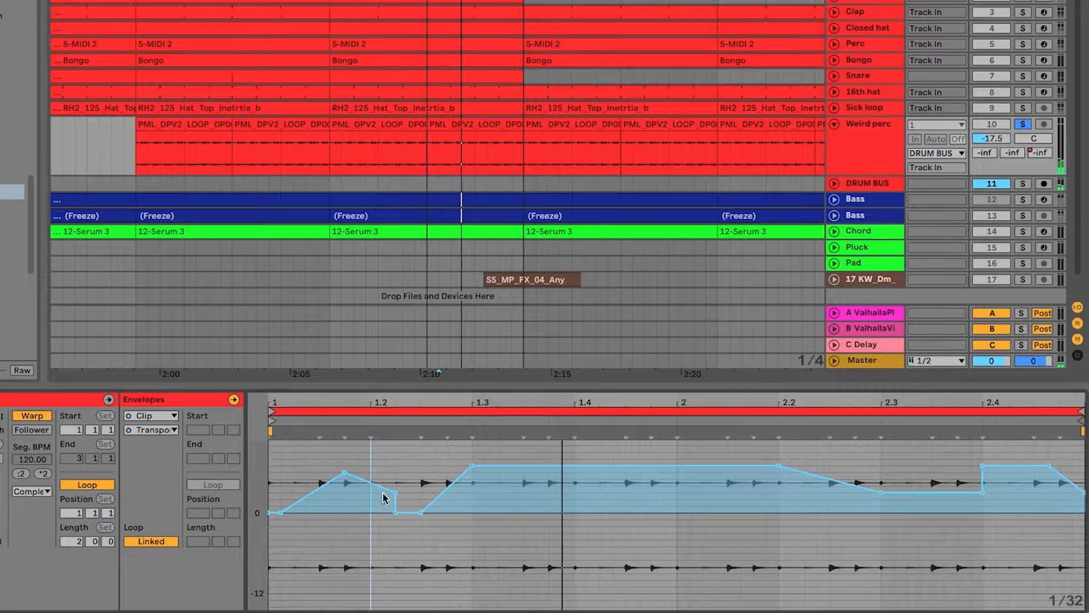
# Undo the breakpoints added around beat 1.2 of the Transposition envelope
pyautogui.press('super+z')
pyautogui.press('super+z')
pyautogui.press('super+z')
pyautogui.press('super+z')
pyautogui.press('super+z')
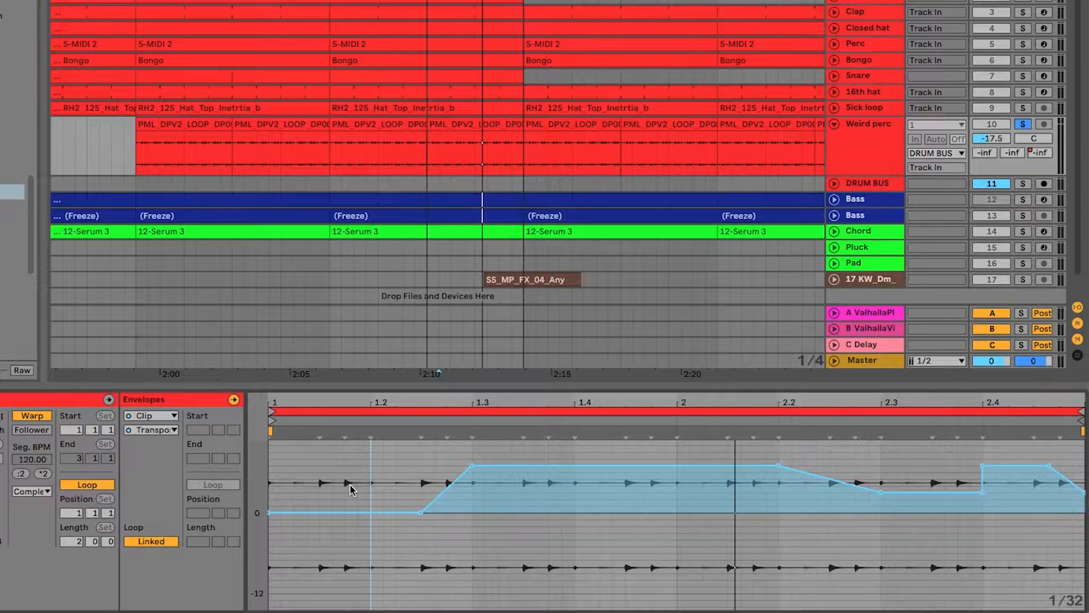
# Switch the Weird perc effect rack back on and ungroup it into separate devices
pyautogui.click(840, 144)
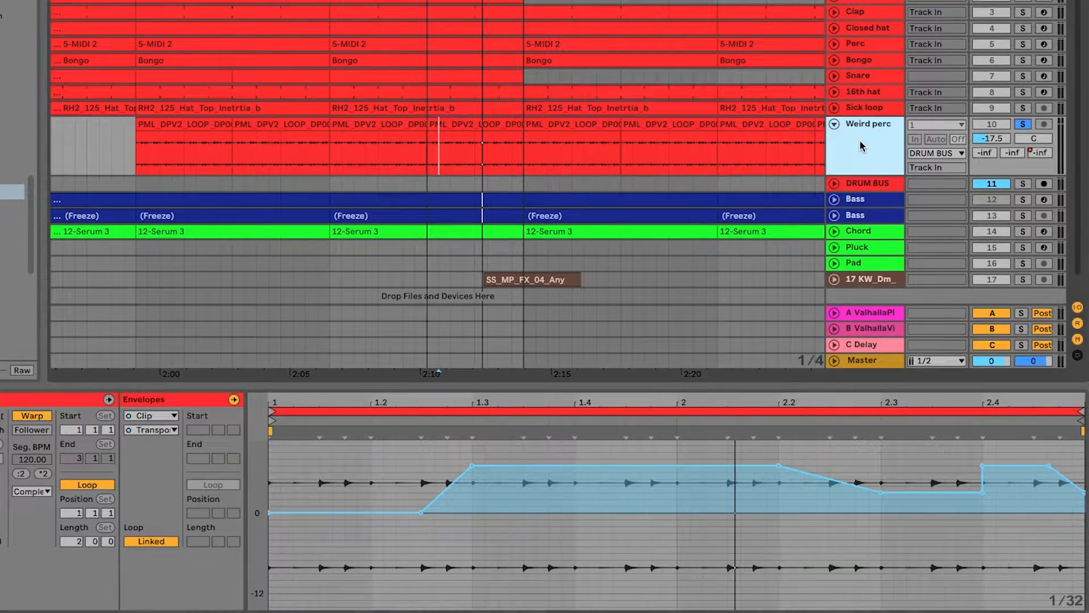
pyautogui.doubleClick(854, 134)
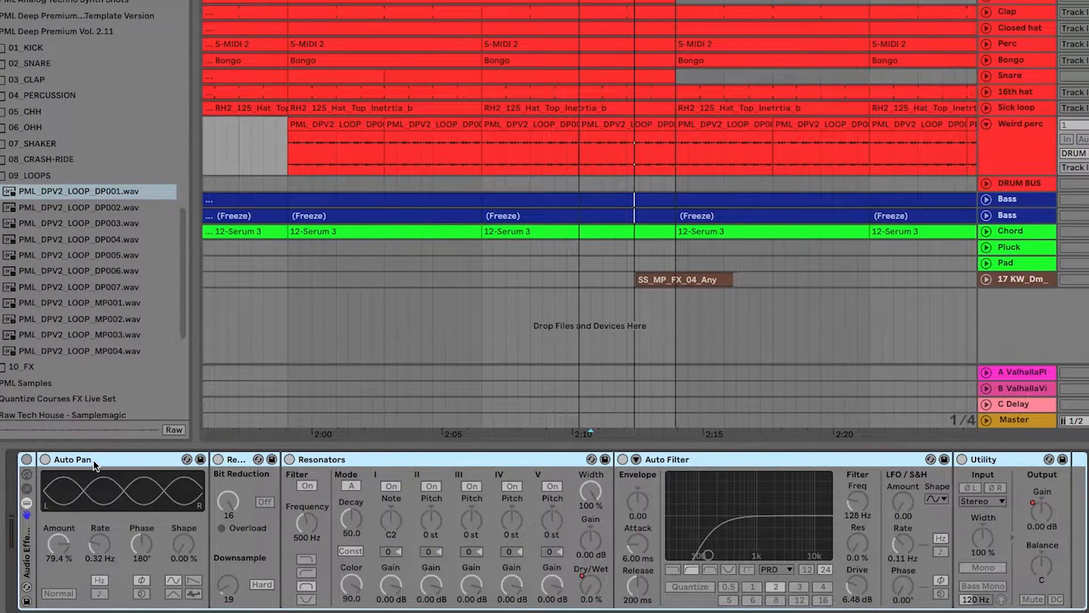
pyautogui.click(26, 459)
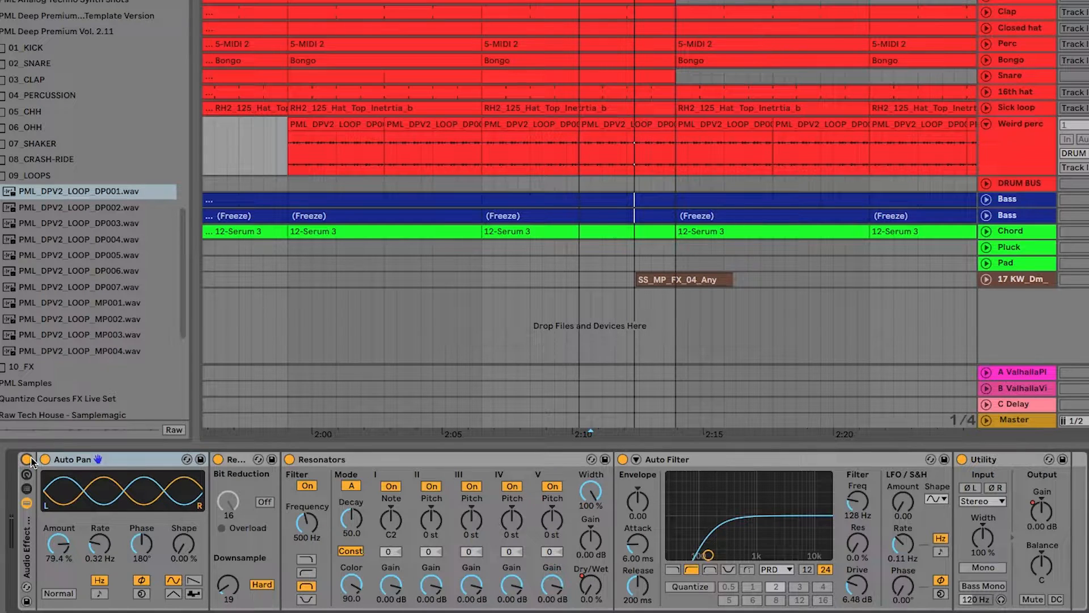
pyautogui.click(26, 460)
pyautogui.rightClick(33, 544)
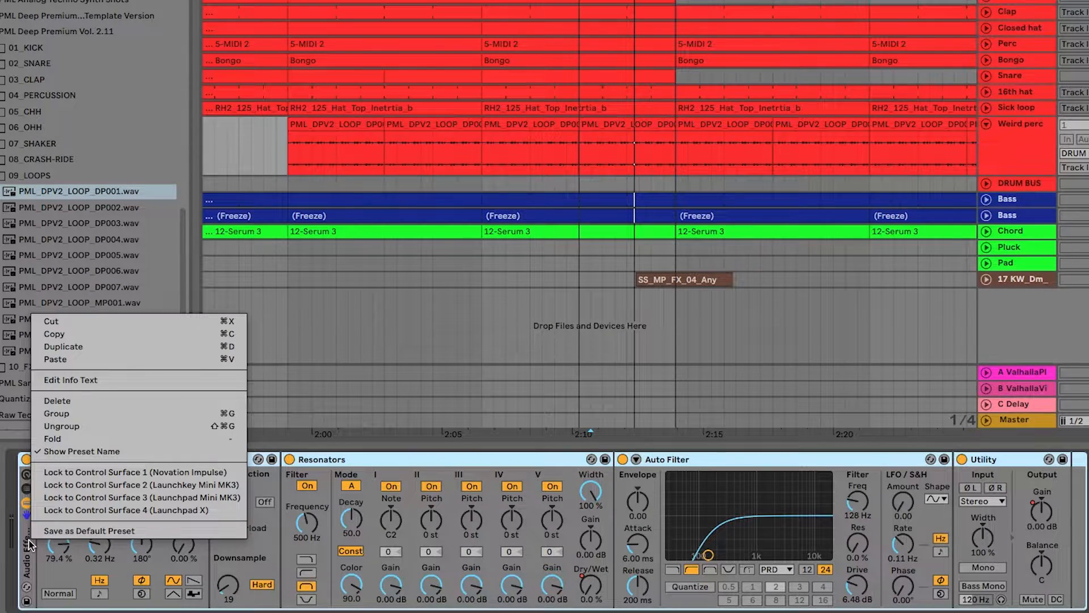
pyautogui.click(79, 426)
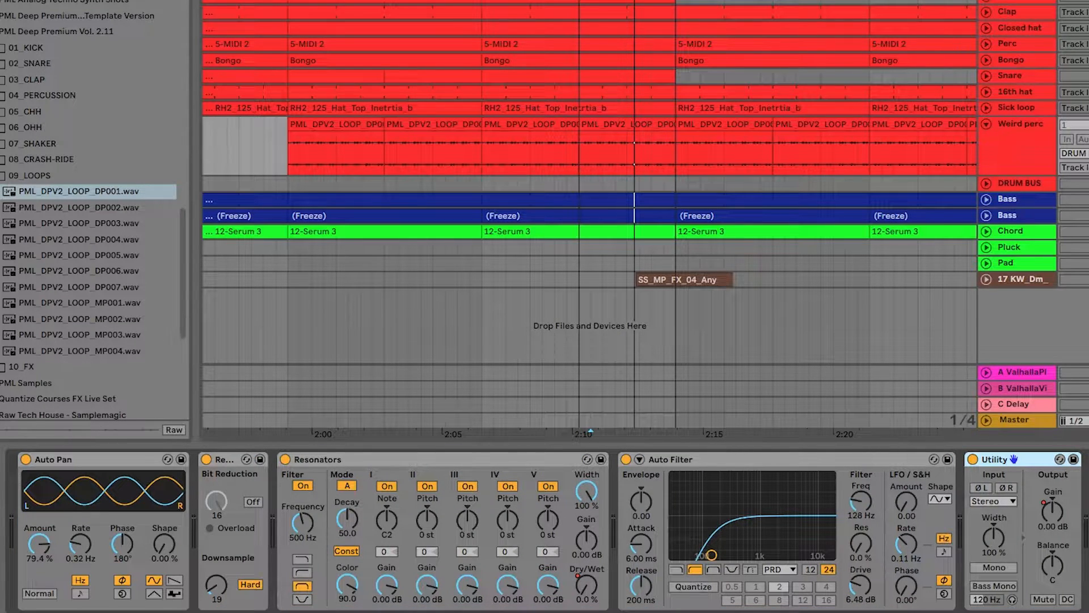
# Switch off Utility, Auto Filter, Resonators and Redux, keep Auto Pan on, and play the Weird perc clip at bar 71
pyautogui.click(96, 464)
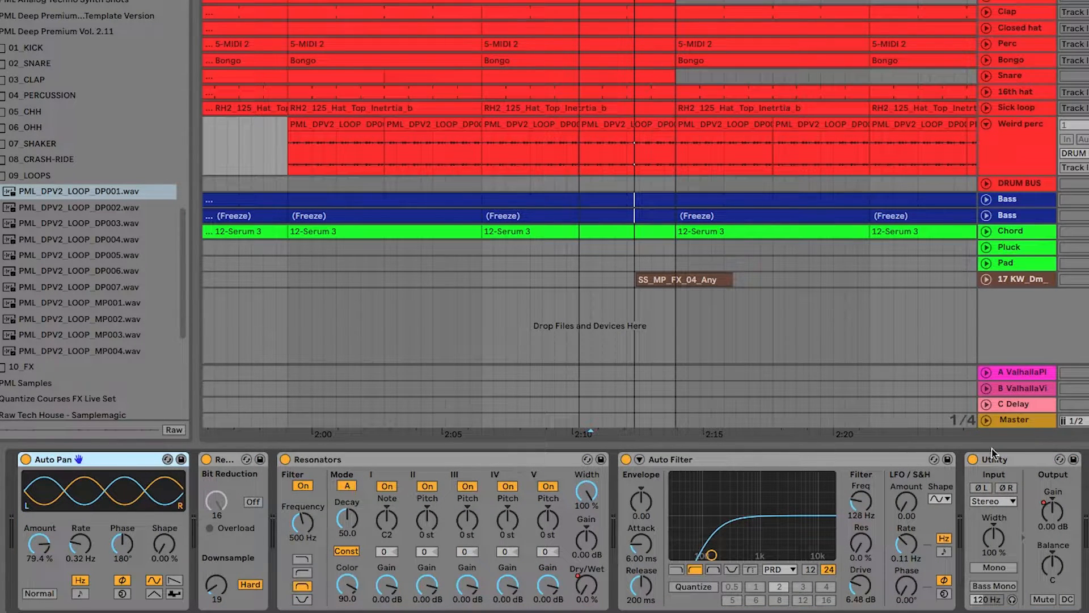
pyautogui.keyDown('shift'); pyautogui.click(1018, 457); pyautogui.keyUp('shift')
pyautogui.click(973, 459)
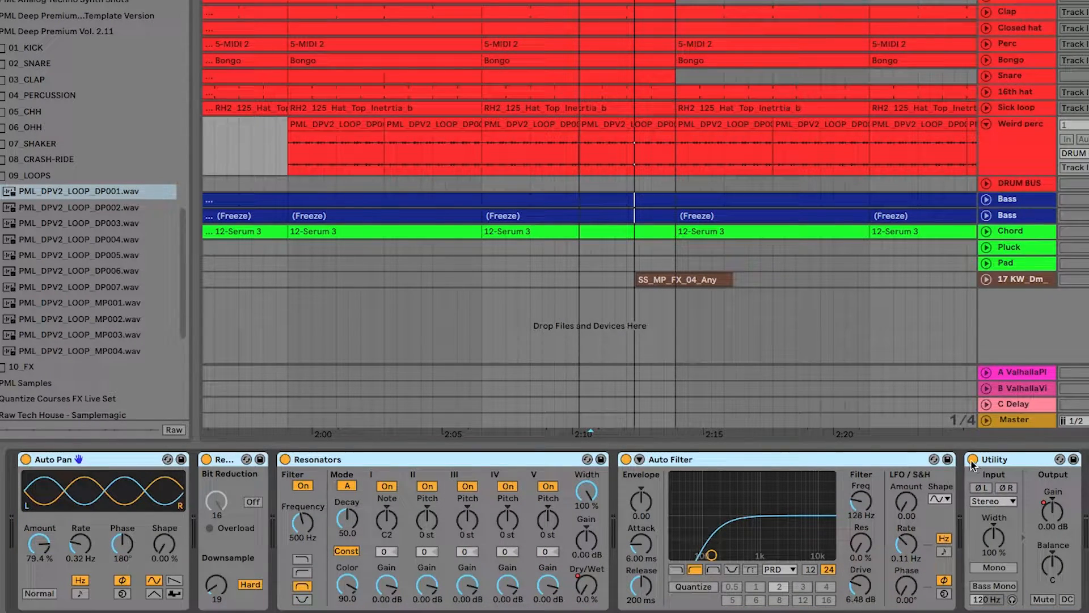
pyautogui.click(626, 459)
pyautogui.click(285, 459)
pyautogui.click(207, 460)
pyautogui.click(43, 461)
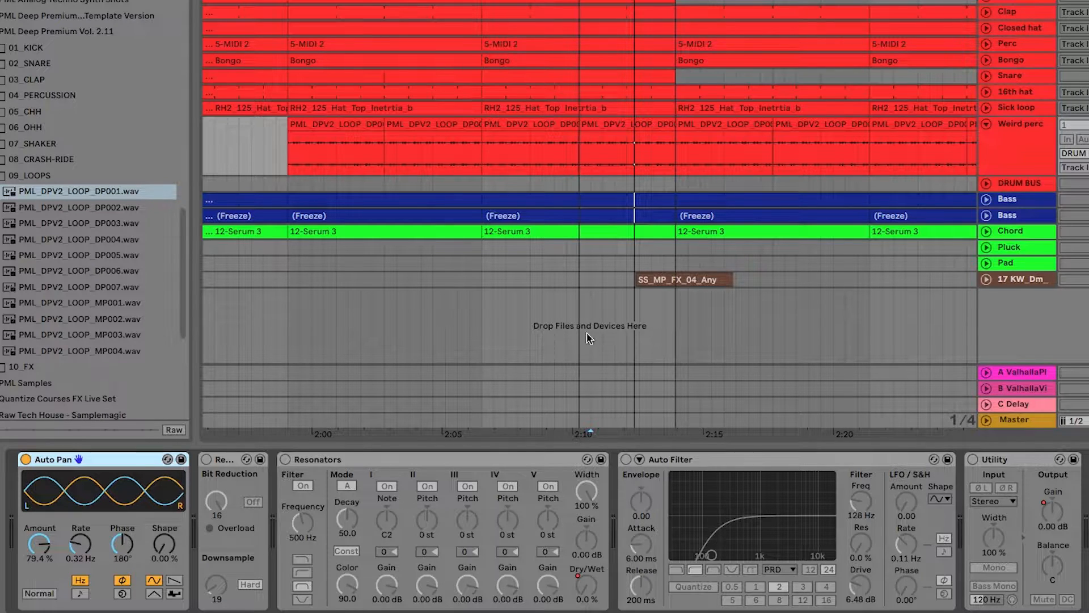
pyautogui.click(606, 122)
pyautogui.press('space')
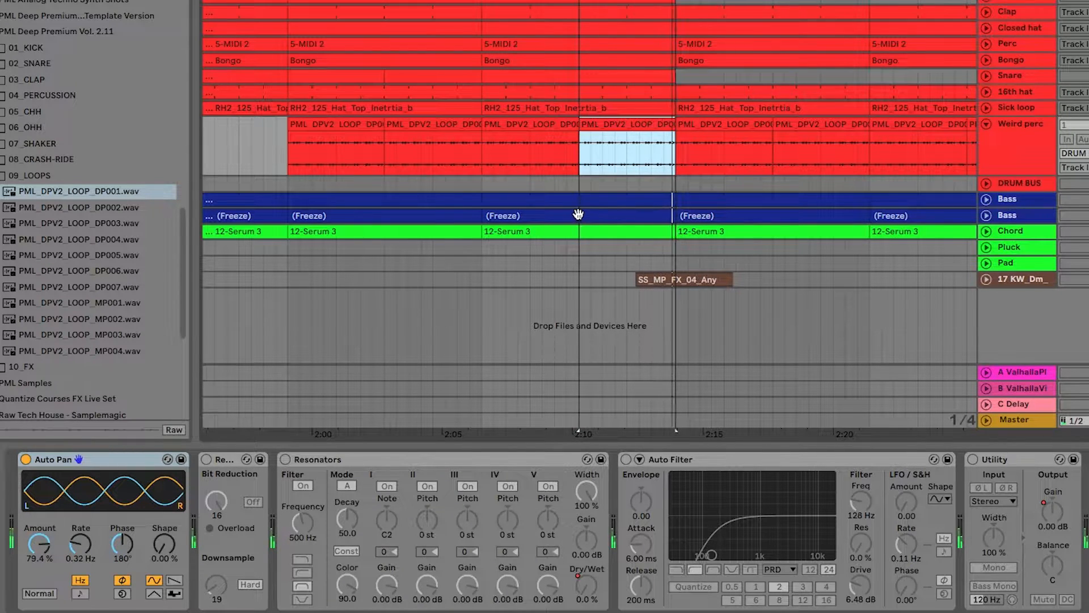
# Play the Weird perc clip at bar 71 again and switch on Redux
pyautogui.press('space')
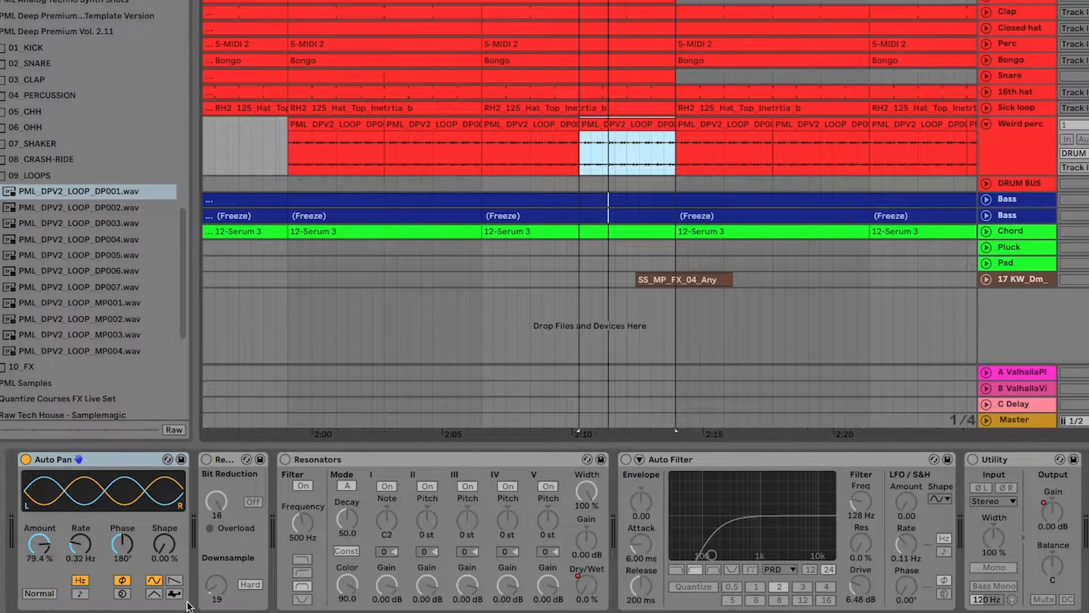
pyautogui.click(225, 461)
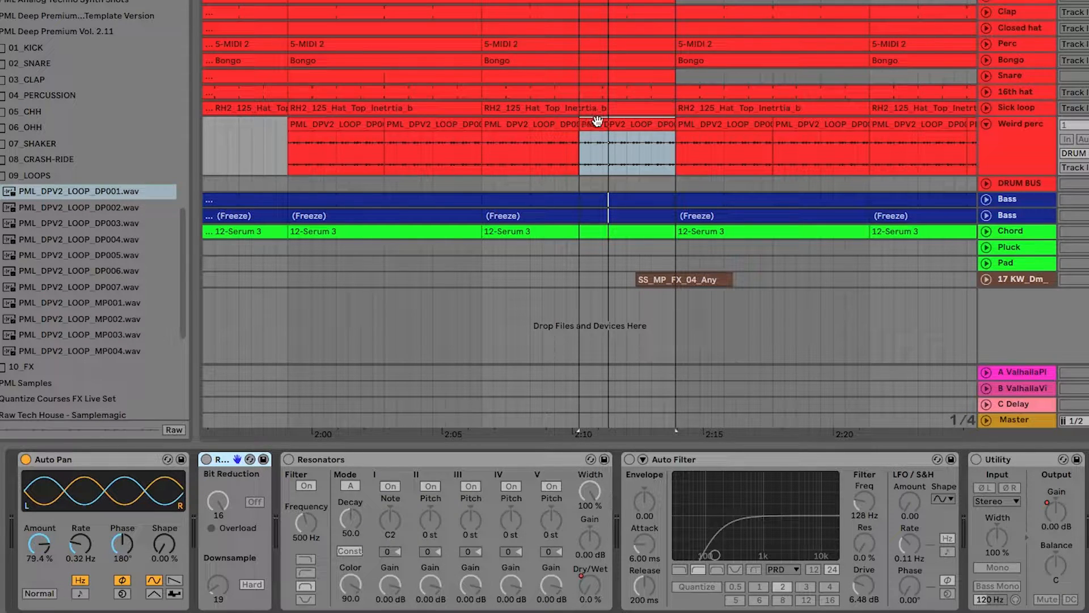
pyautogui.click(612, 125)
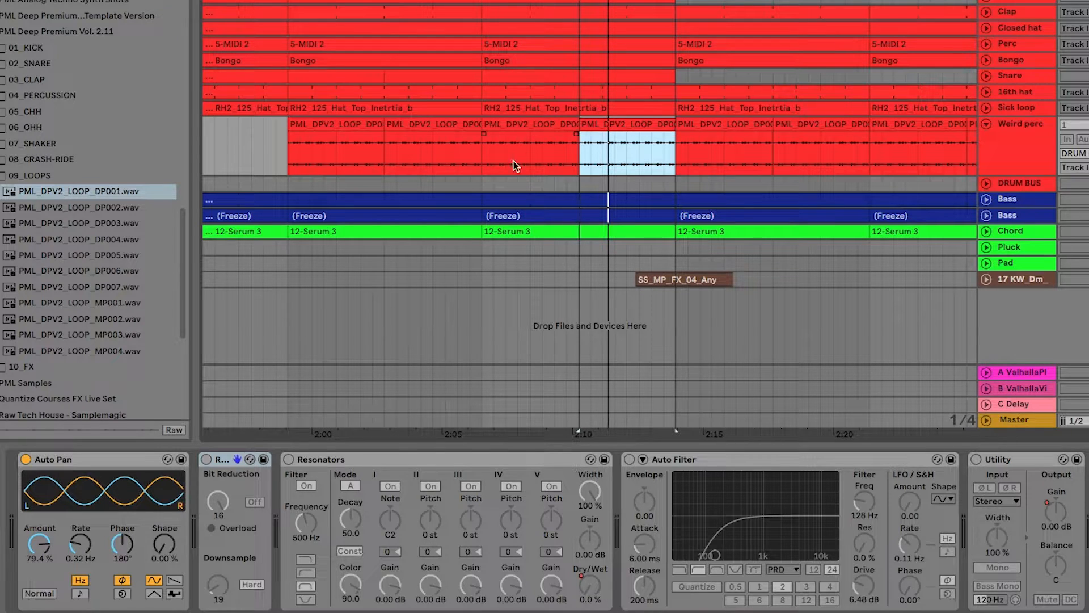
pyautogui.press('space')
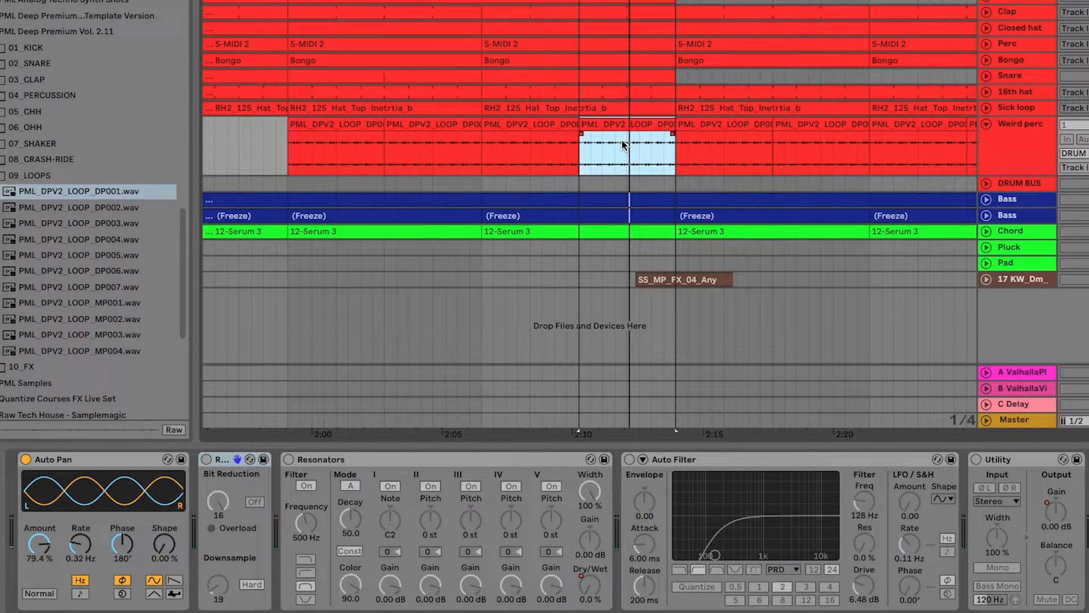
pyautogui.click(206, 460)
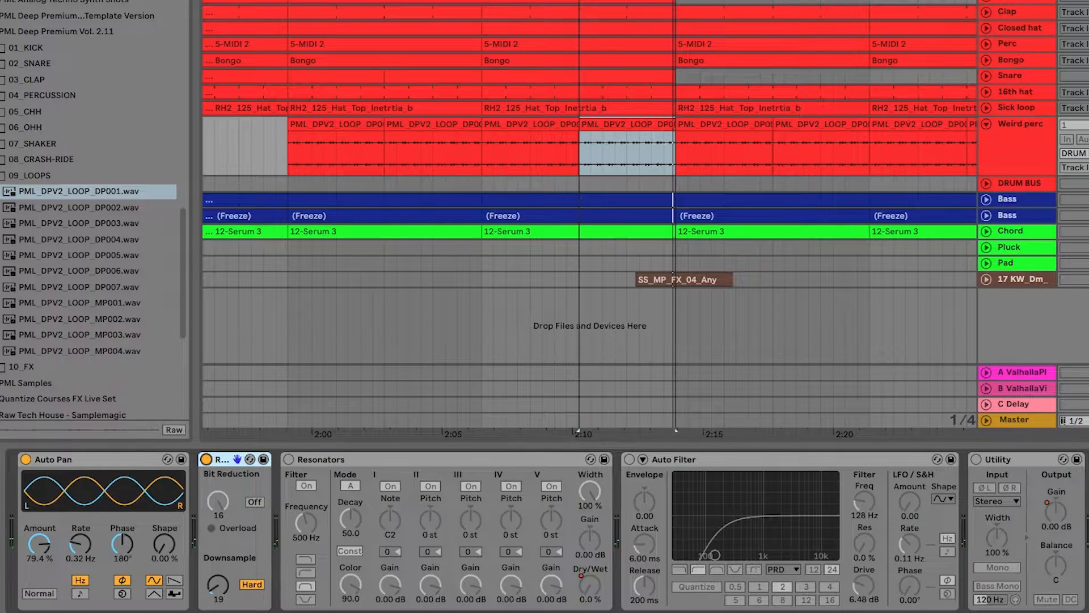
# Move the playback loop to bars 73–75 and switch on Resonators for the Weird perc track
pyautogui.moveTo(628, 1); pyautogui.dragTo(725, 1)
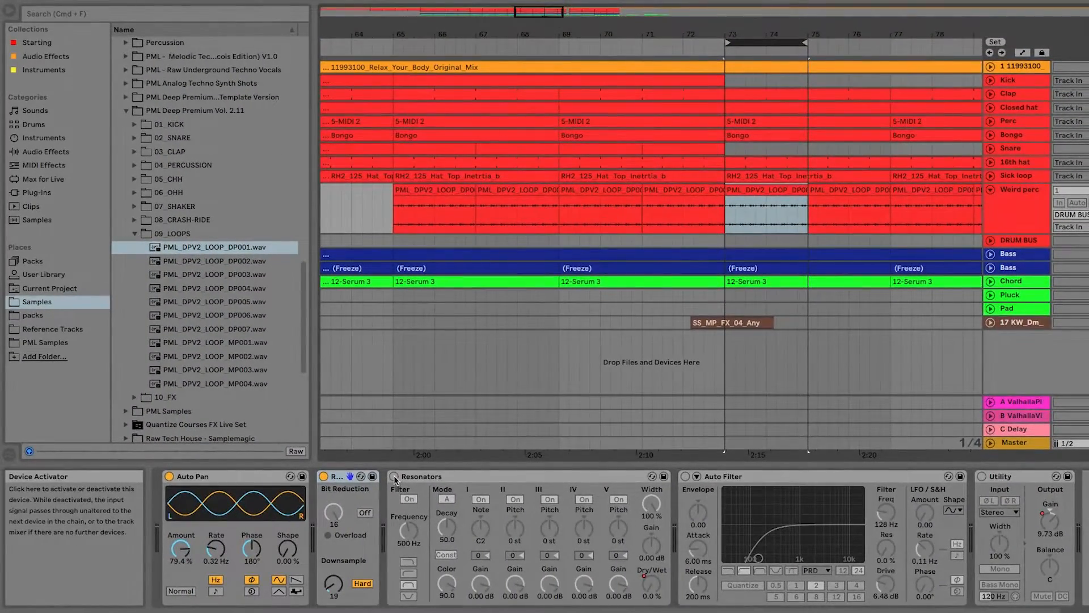
pyautogui.click(395, 479)
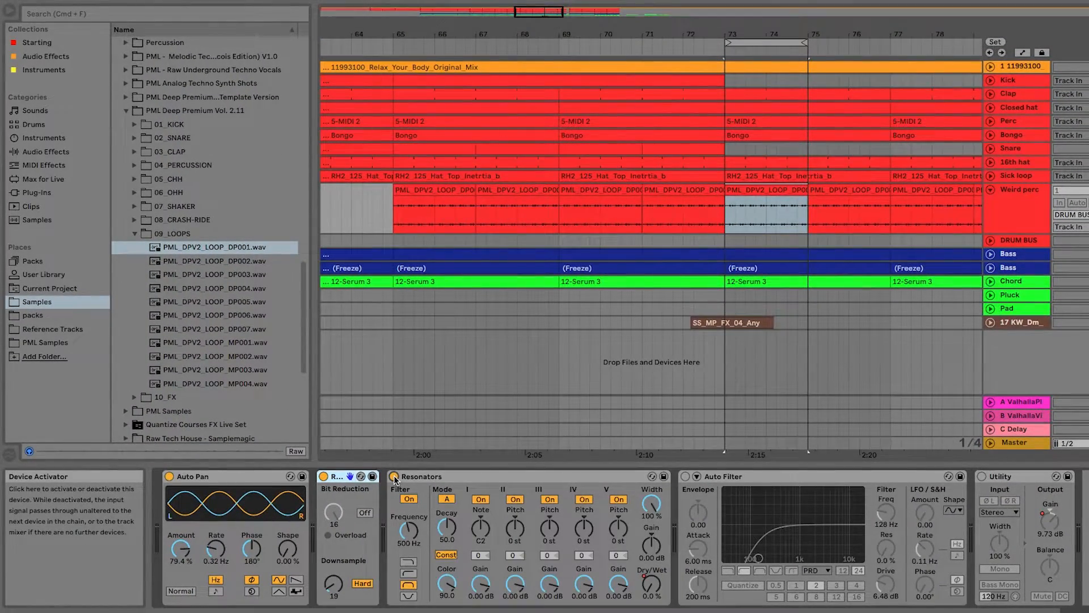
# Find Auto Filter, Auto Pan and Resonators in the list of built-in audio effects
pyautogui.click(35, 152)
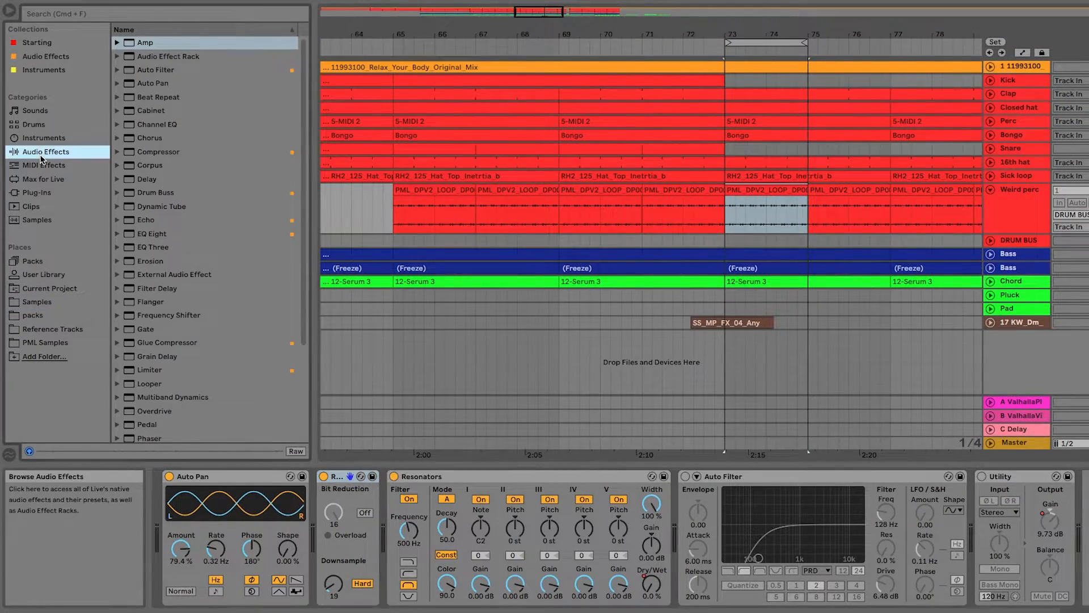
pyautogui.click(161, 69)
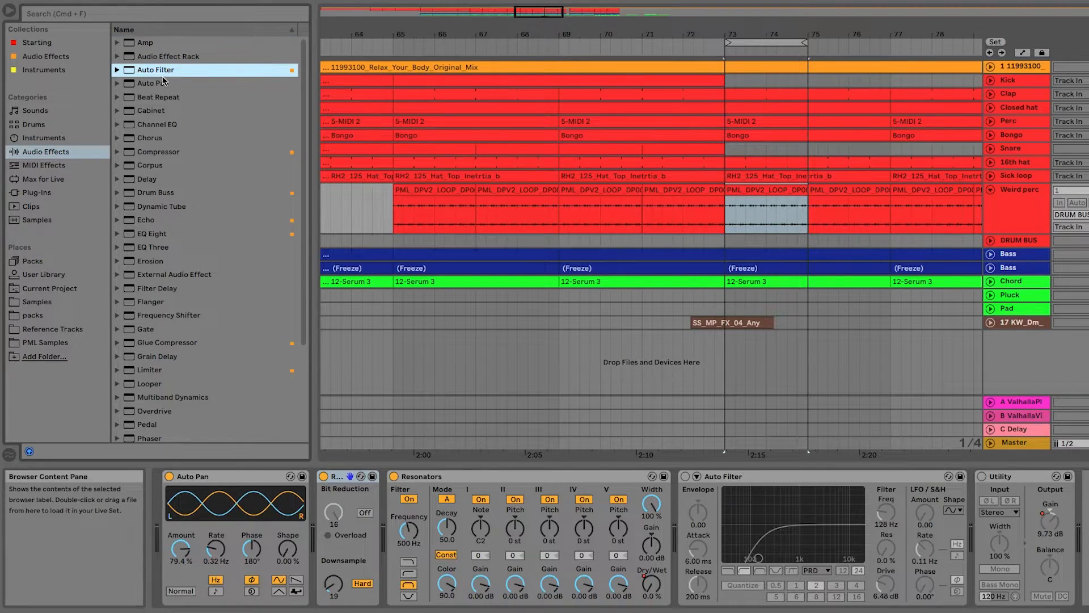
pyautogui.click(163, 83)
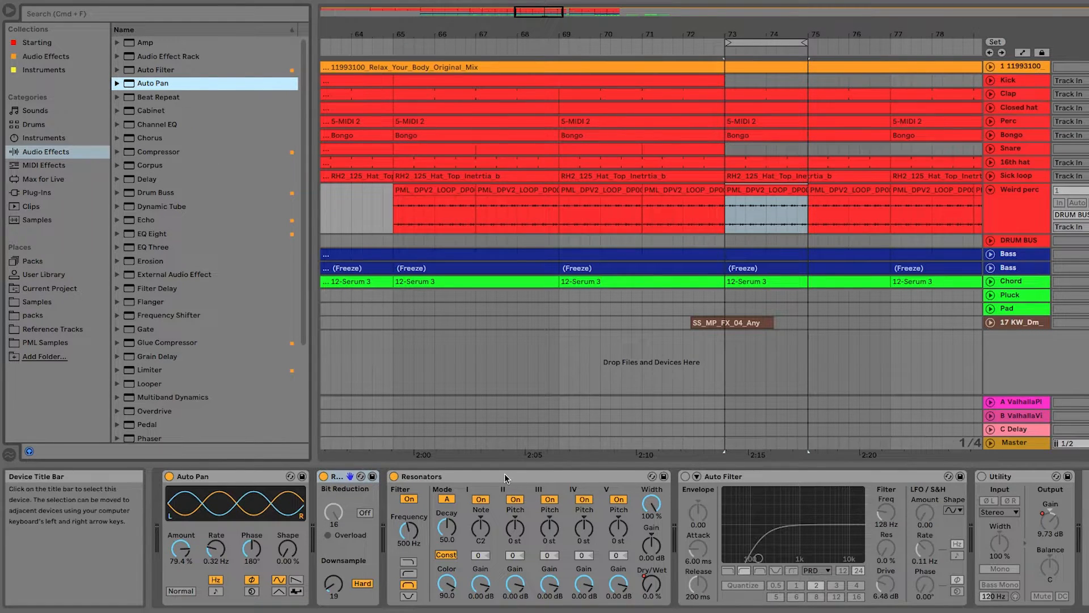
pyautogui.scroll(-5, 161, 325)
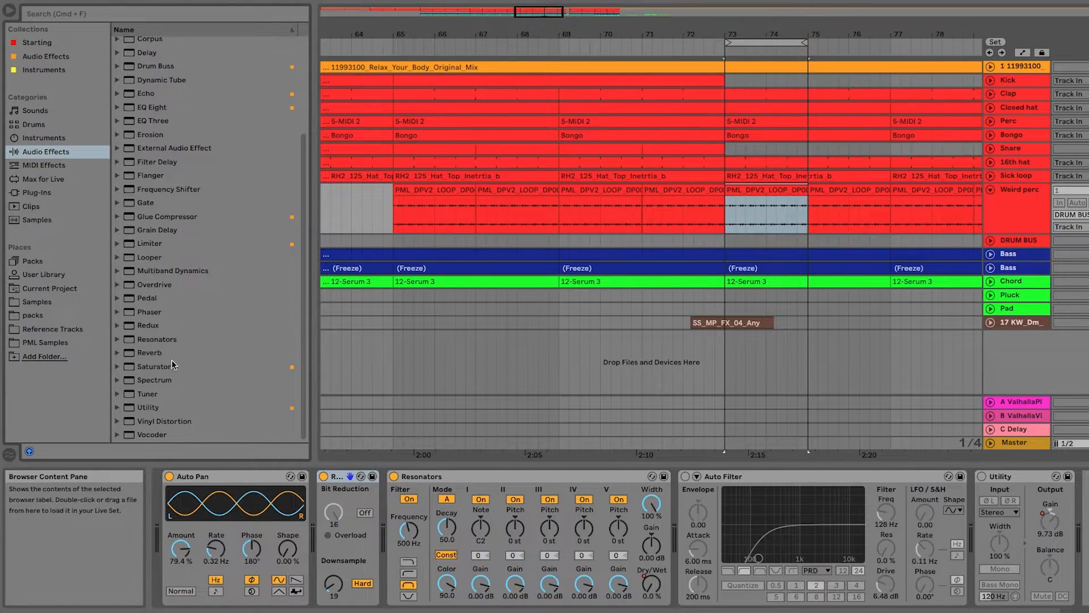
pyautogui.click(172, 340)
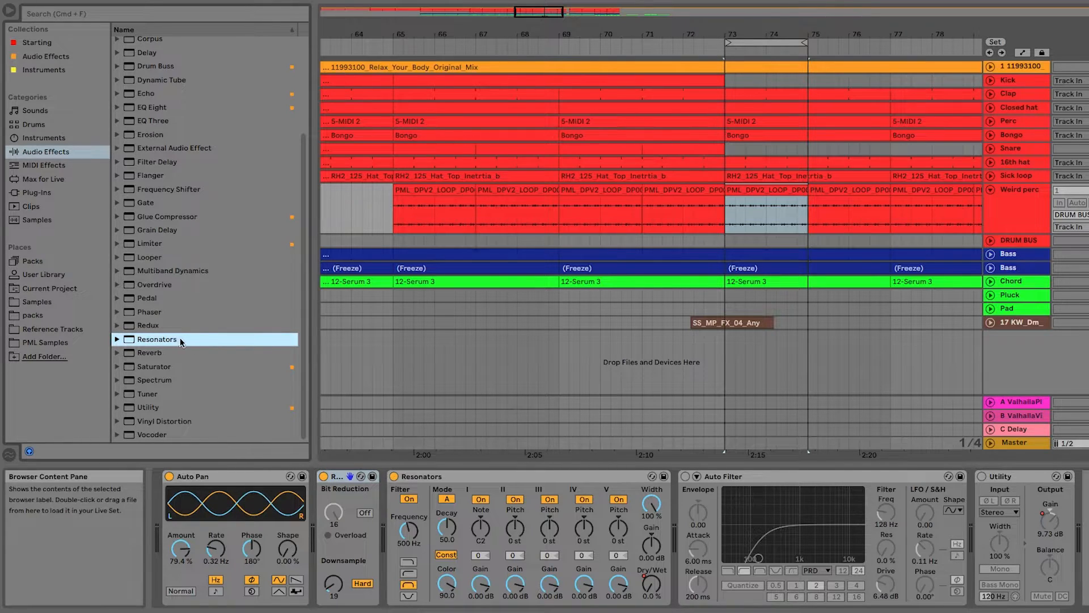
# Play the Weird perc clip at bar 73, extend the playback loop to bars 71–77 and replay from bar 71
pyautogui.click(755, 190)
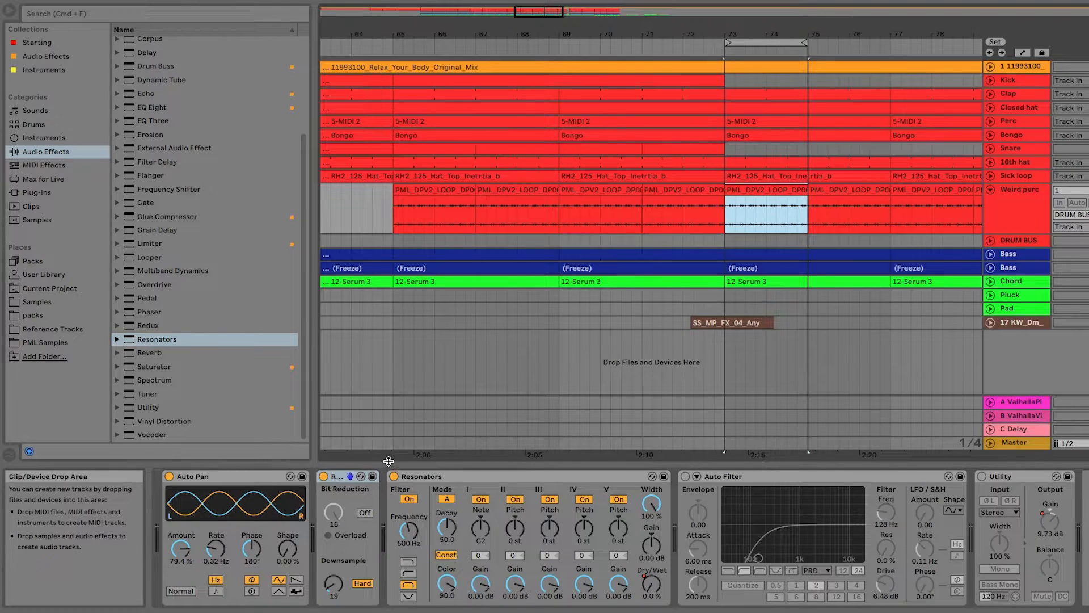
pyautogui.press('space')
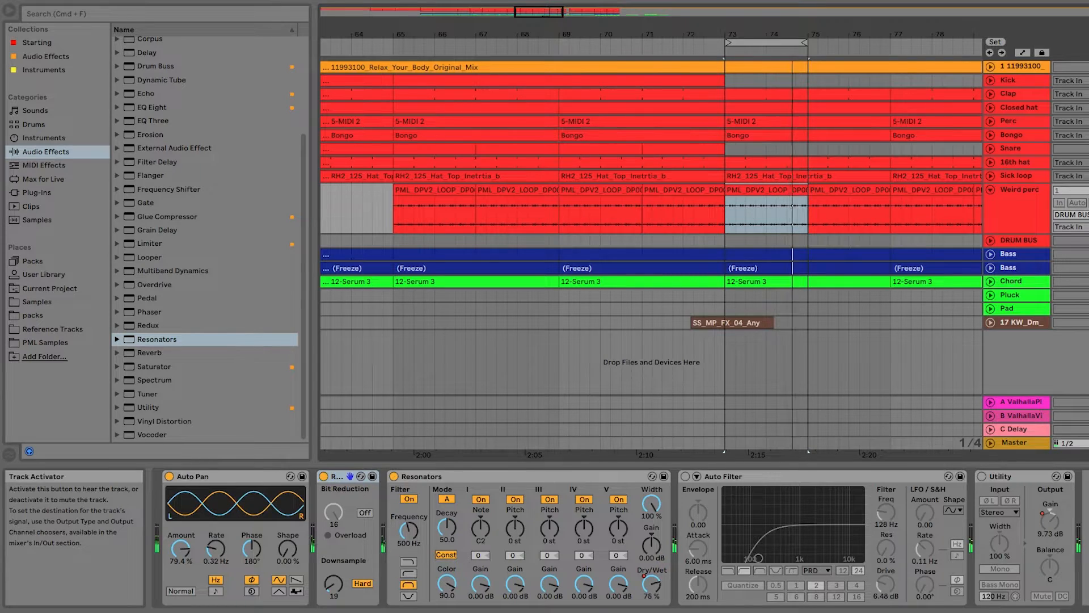
pyautogui.moveTo(800, 41); pyautogui.dragTo(889, 41)
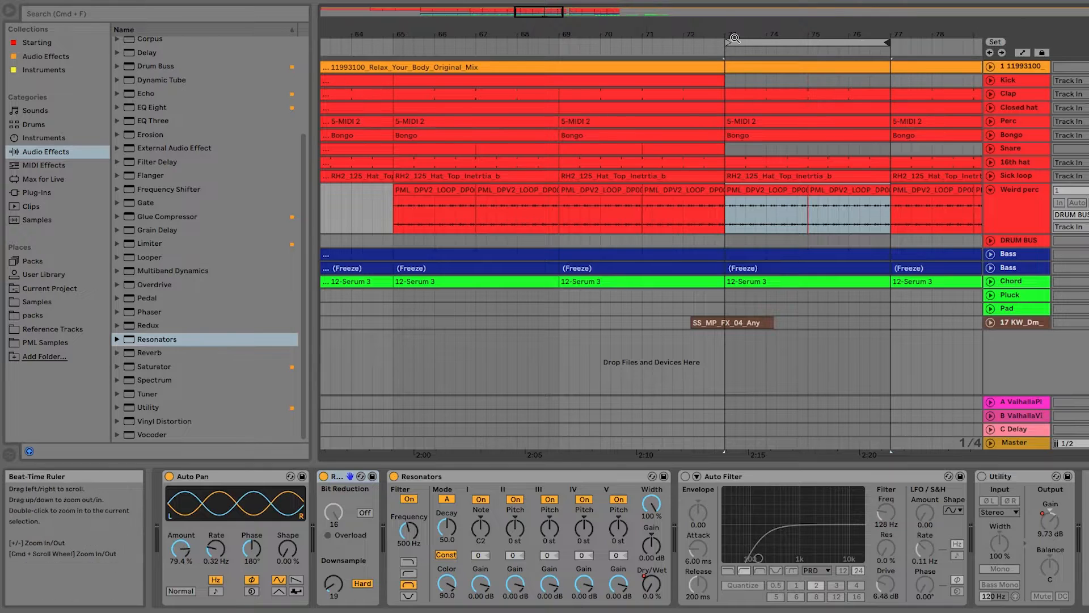
pyautogui.moveTo(727, 51); pyautogui.dragTo(648, 59)
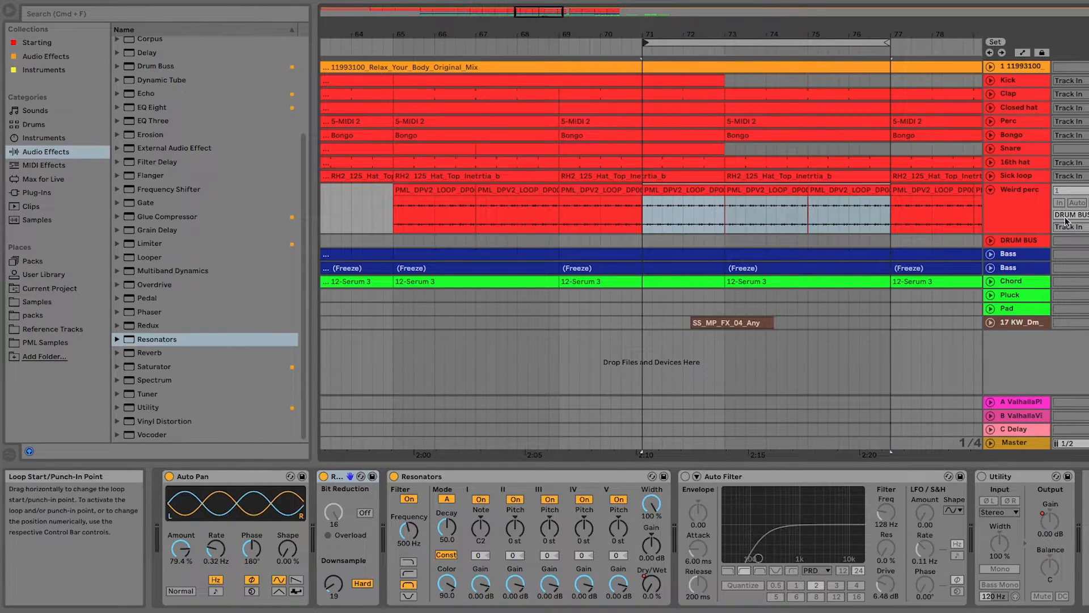
pyautogui.click(769, 194)
pyautogui.click(646, 219)
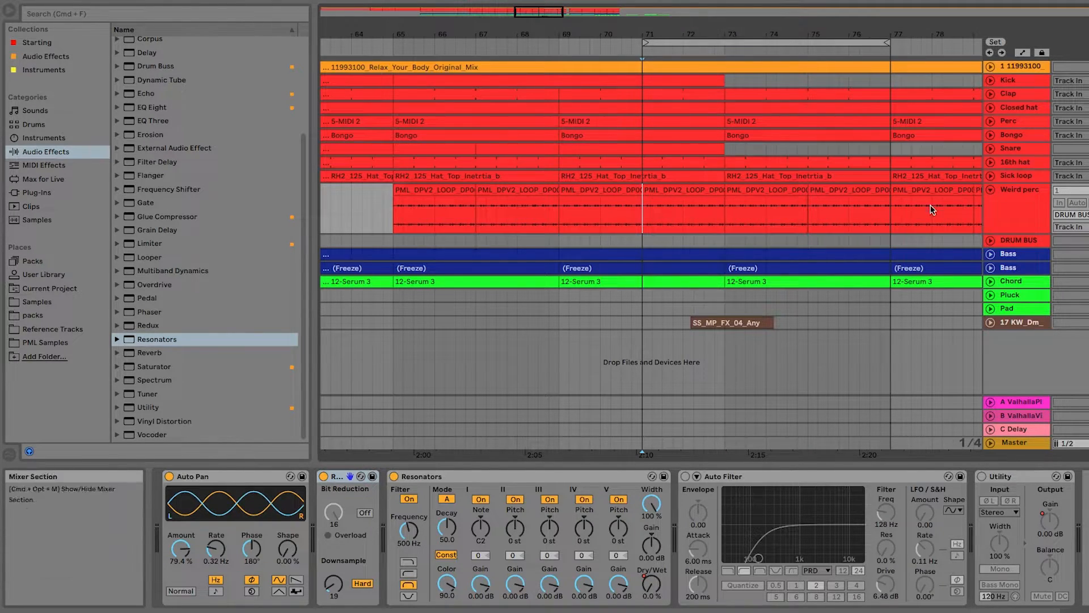
pyautogui.press('space')
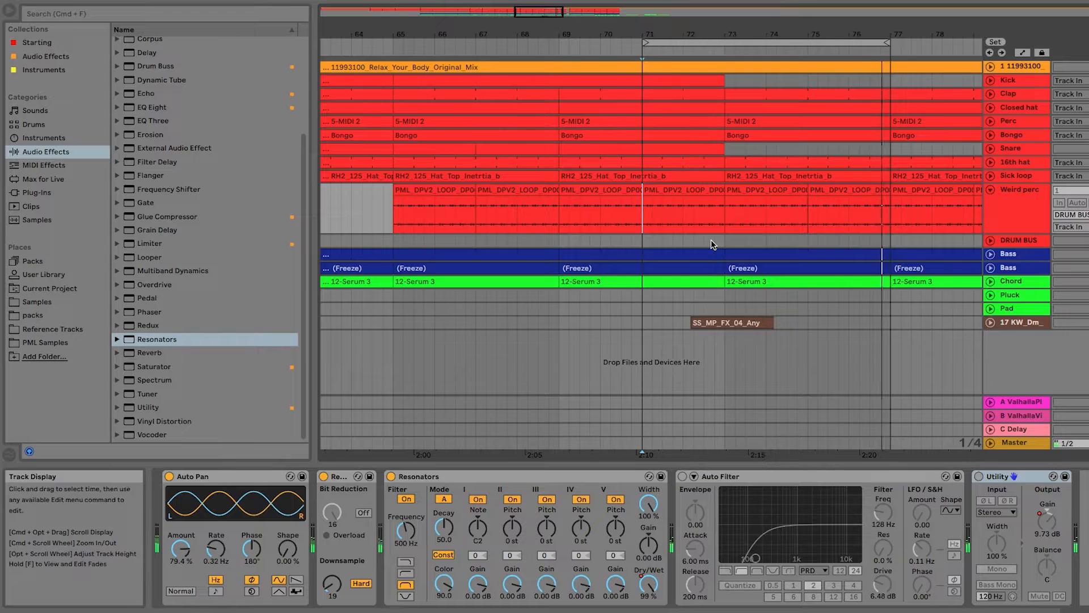
# Switch on Auto Filter and Utility and play the fully processed Weird perc loop from bar 71
pyautogui.click(683, 477)
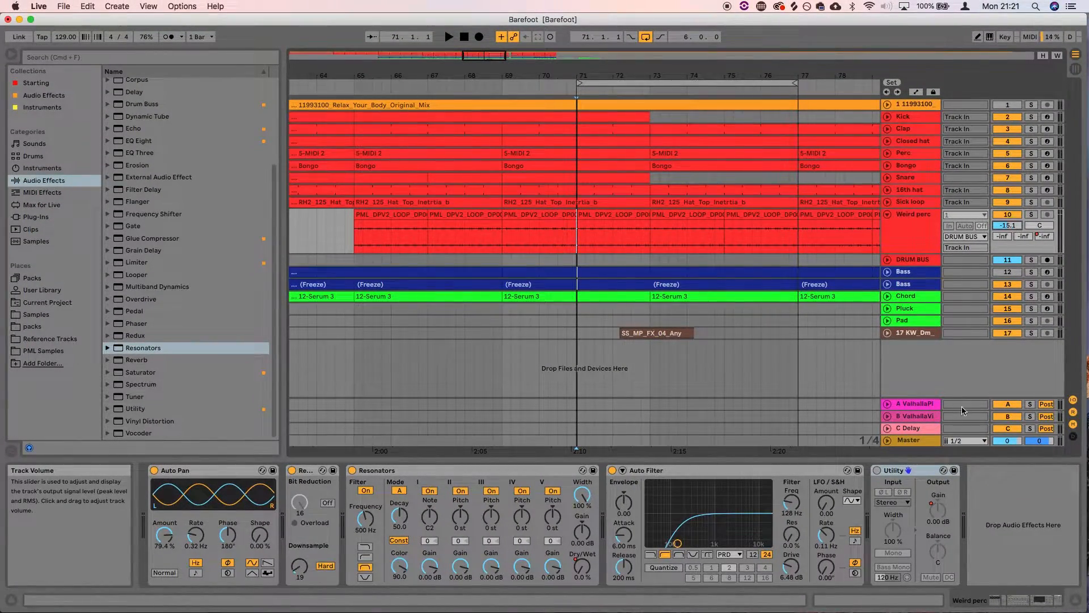
pyautogui.click(876, 471)
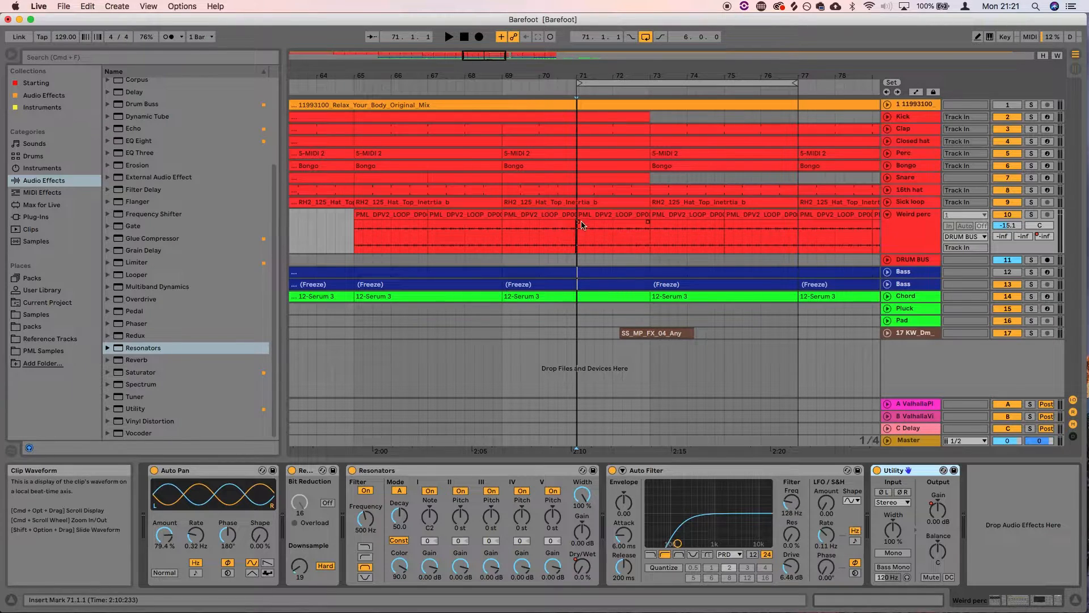
pyautogui.press('space')
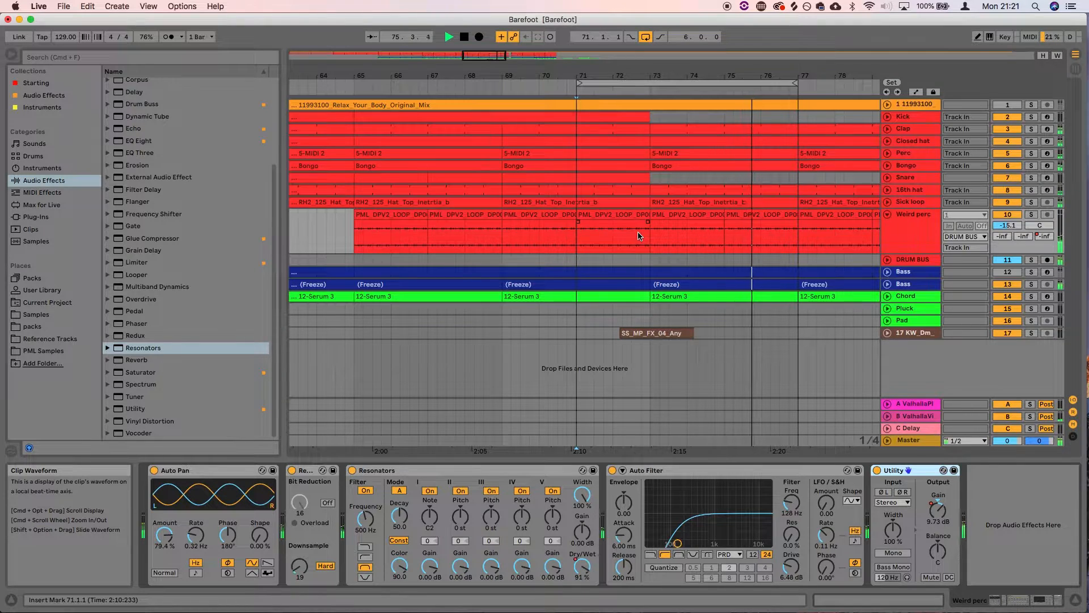
pyautogui.press('space')
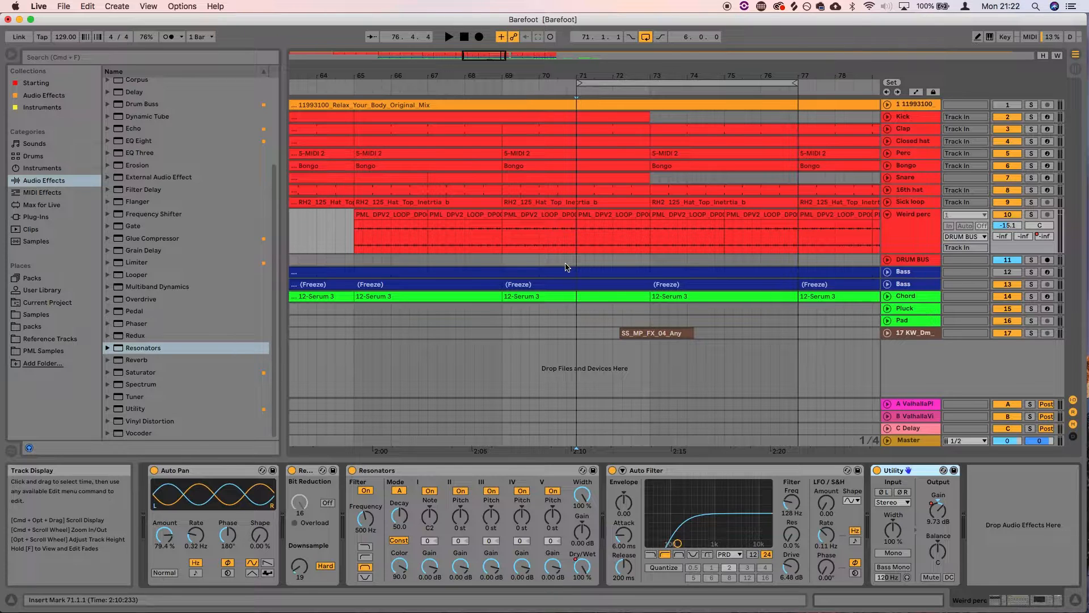
# Fold the Weird perc track, unfold Sick loop and play its clip at bar 65 in solo
pyautogui.click(887, 215)
pyautogui.click(887, 202)
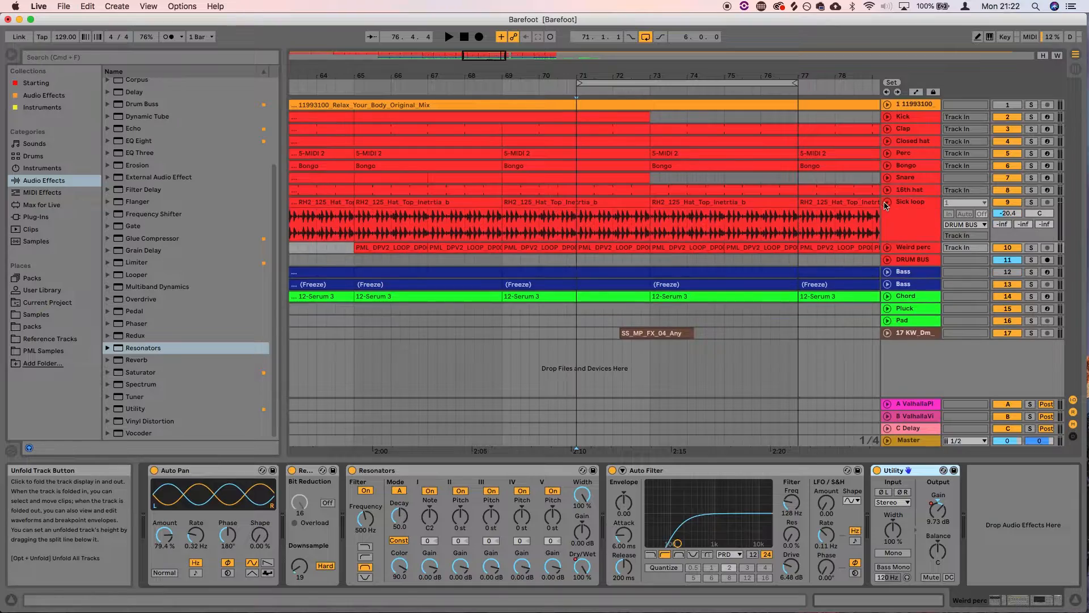
pyautogui.click(607, 199)
pyautogui.click(390, 201)
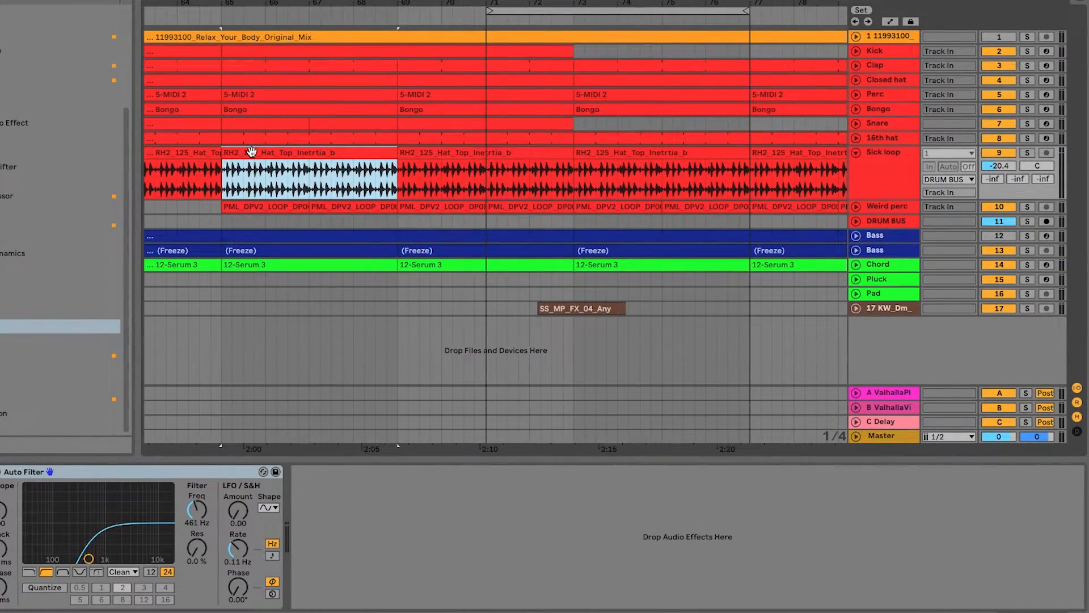
pyautogui.click(1027, 153)
pyautogui.press('space')
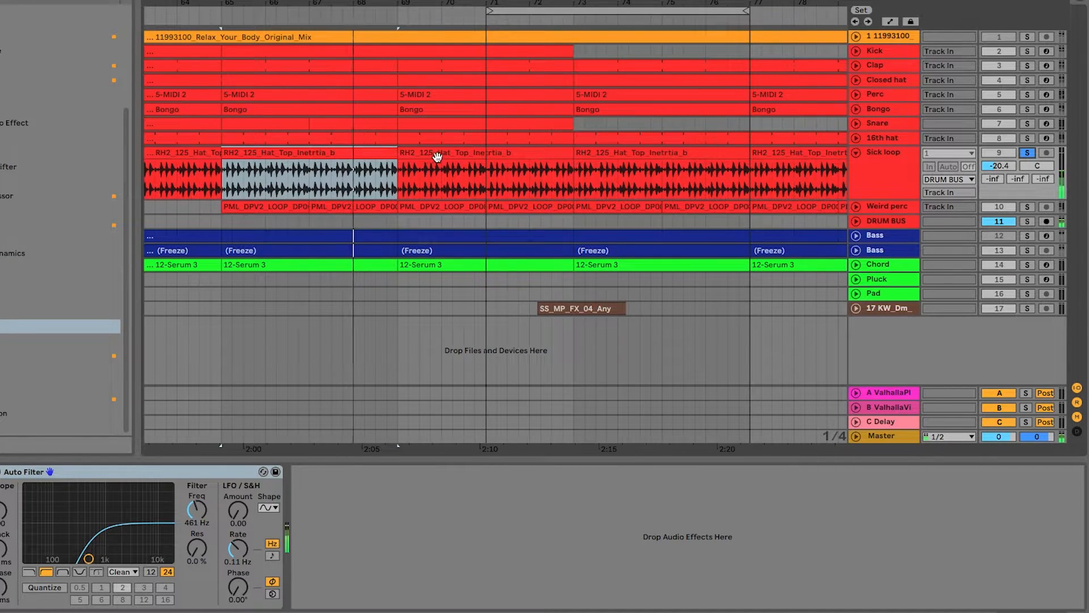
pyautogui.press('space')
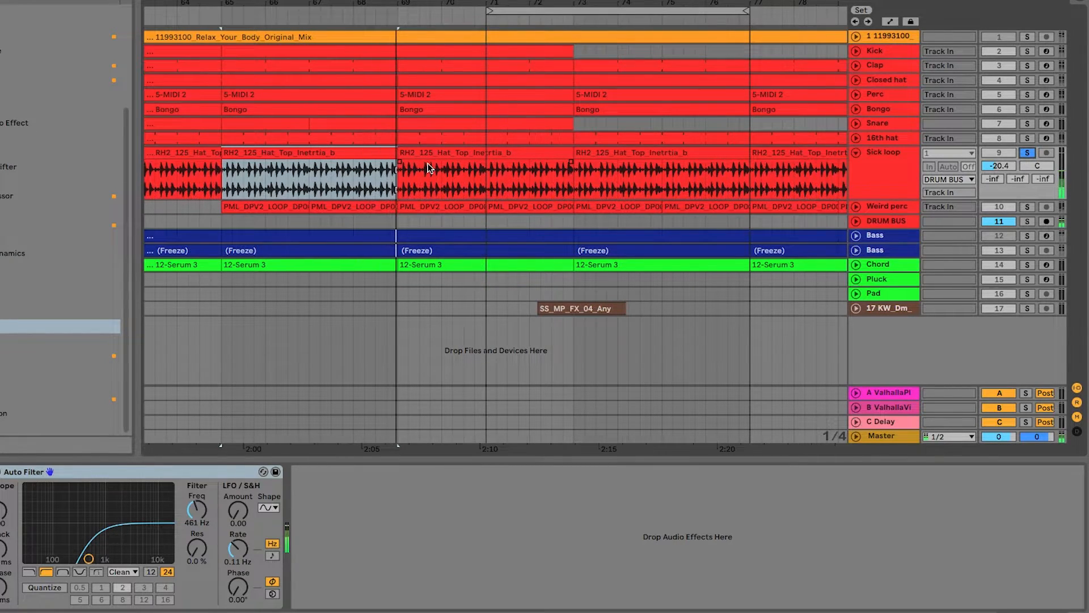
# Turn off solo on the Sick loop track and duplicate the track
pyautogui.click(221, 180)
pyautogui.click(253, 153)
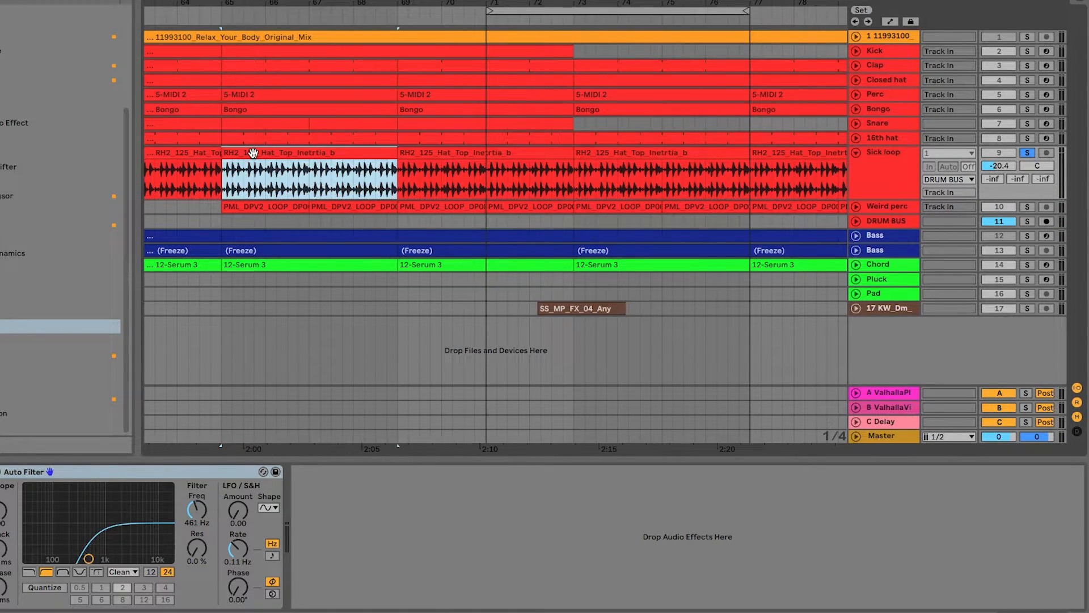
pyautogui.click(893, 165)
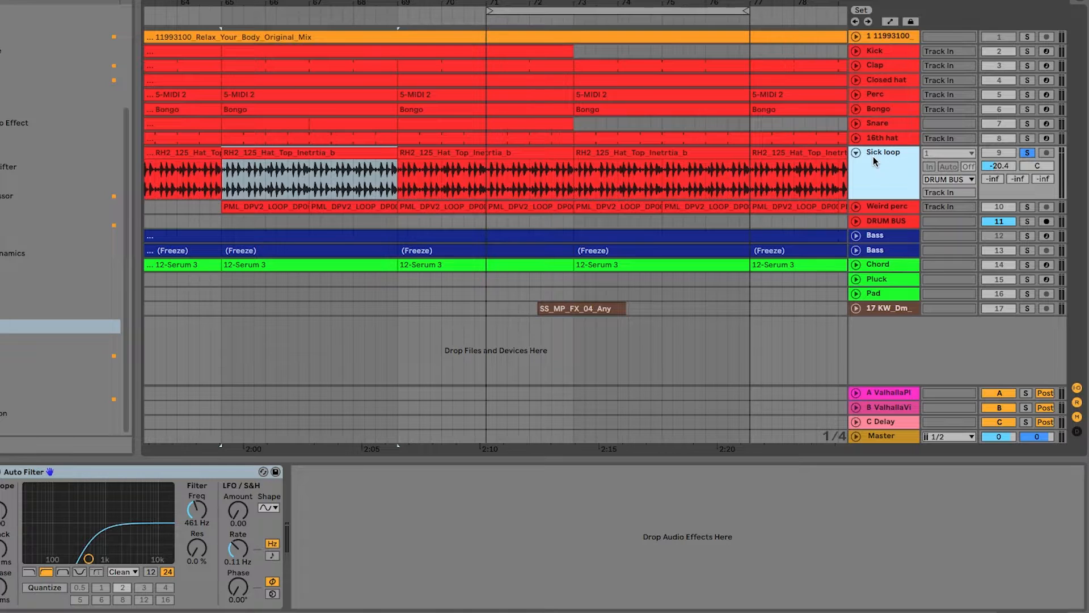
pyautogui.click(1028, 153)
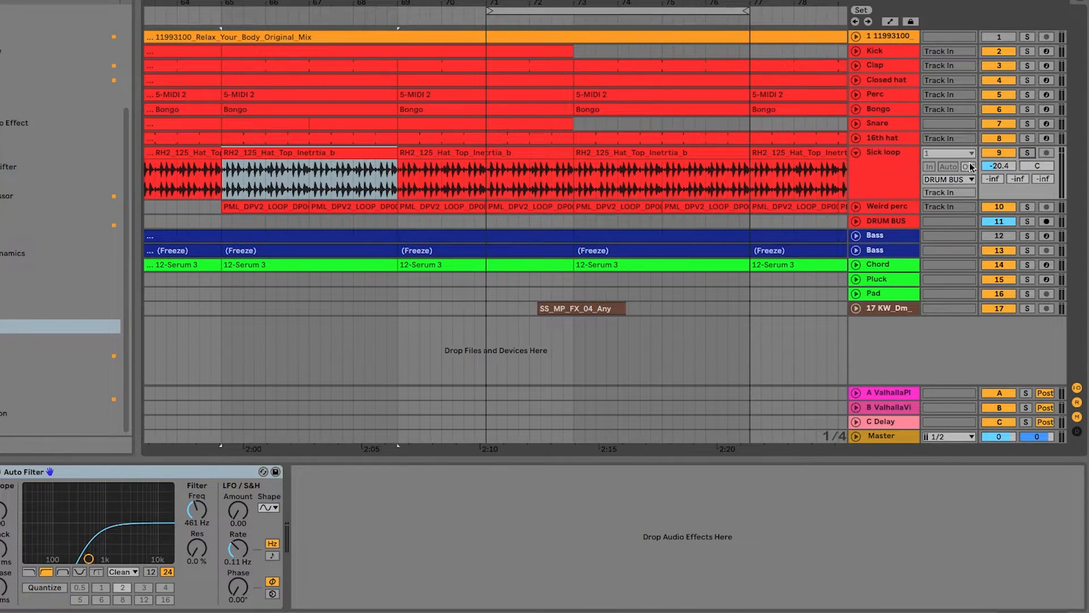
pyautogui.click(240, 194)
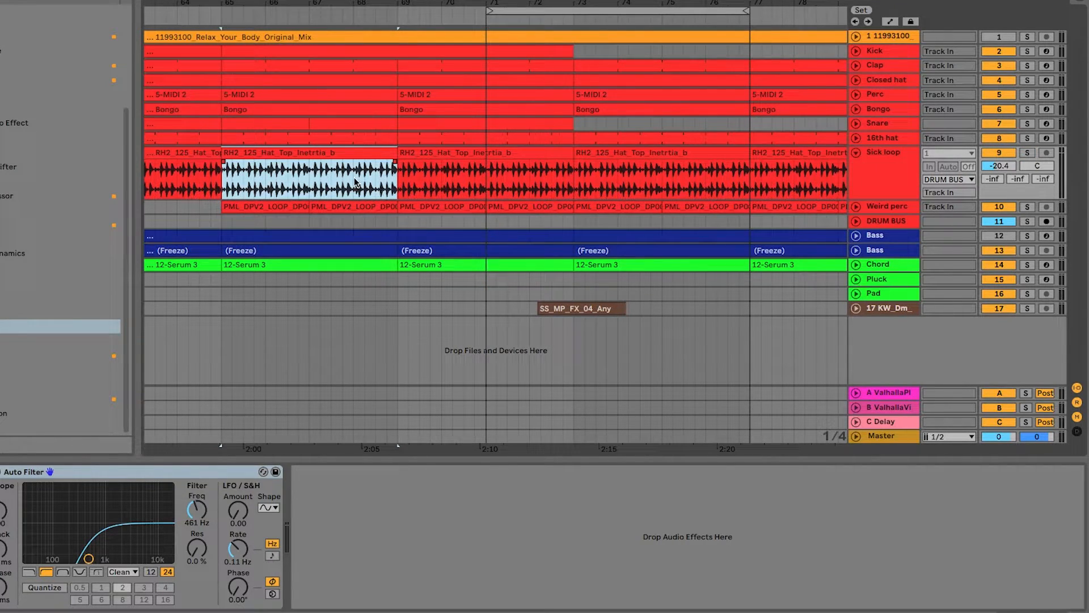
pyautogui.rightClick(884, 172)
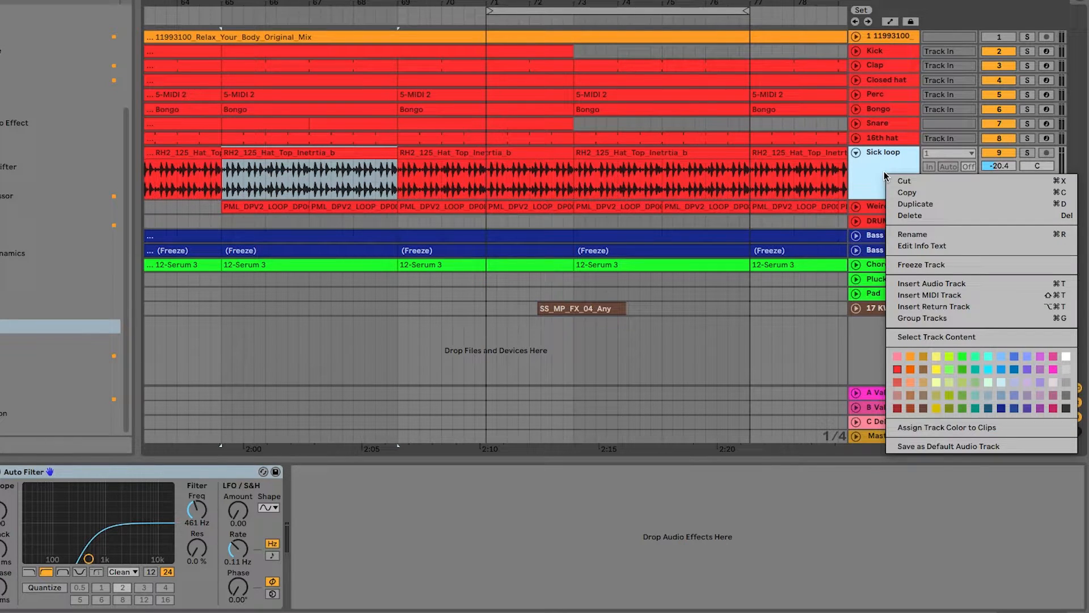
pyautogui.click(916, 203)
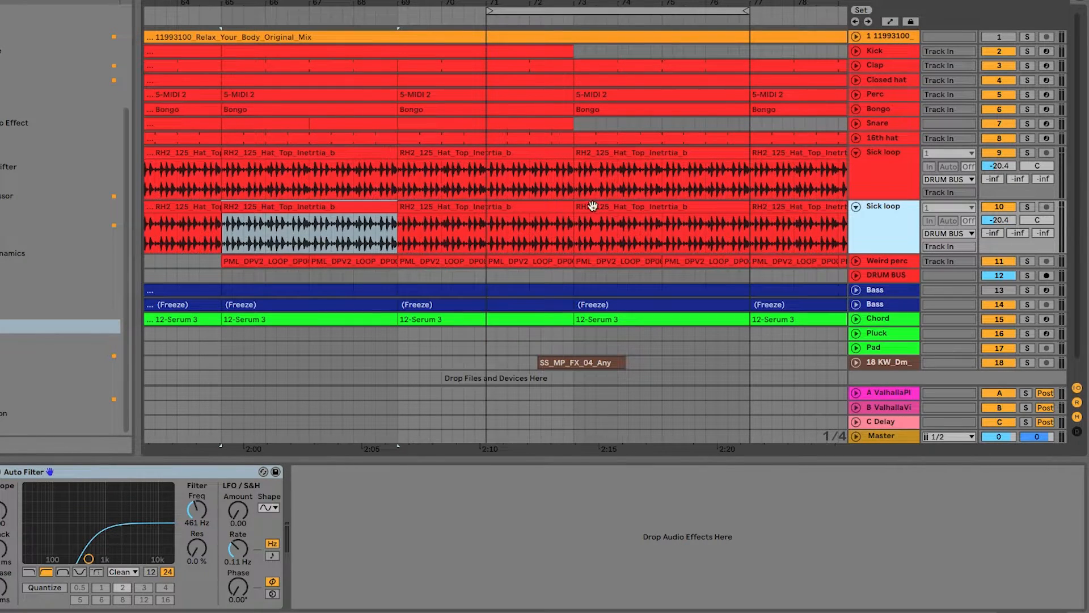
# Delete all clips on the duplicated Sick loop track across the whole arrangement
pyautogui.press('-')
pyautogui.press('-')
pyautogui.press('-')
pyautogui.press('-')
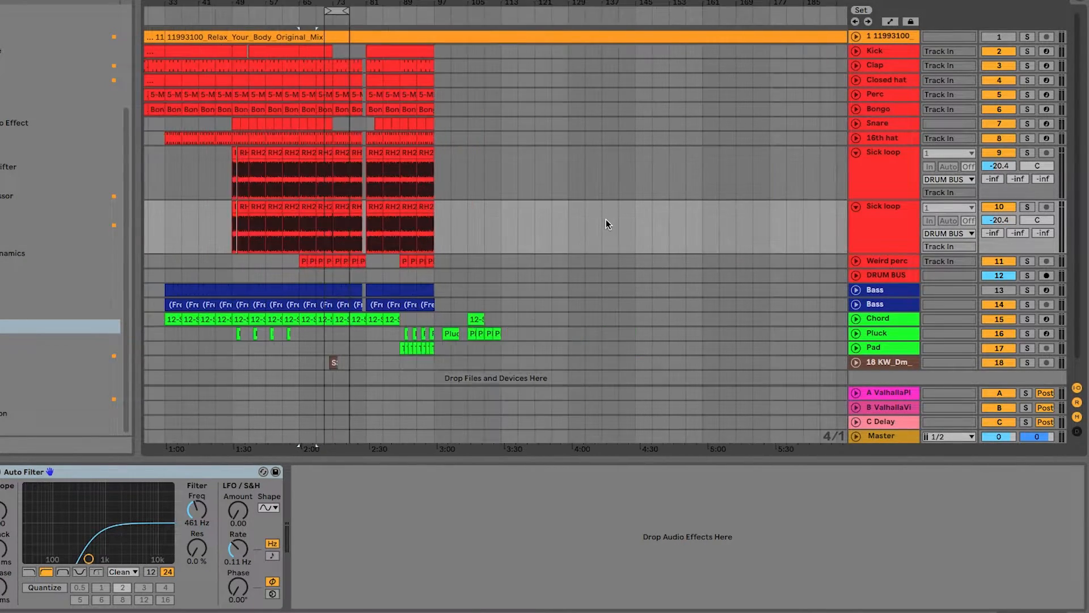
pyautogui.keyDown('shift'); pyautogui.click(189, 225); pyautogui.keyUp('shift')
pyautogui.press('Delete')
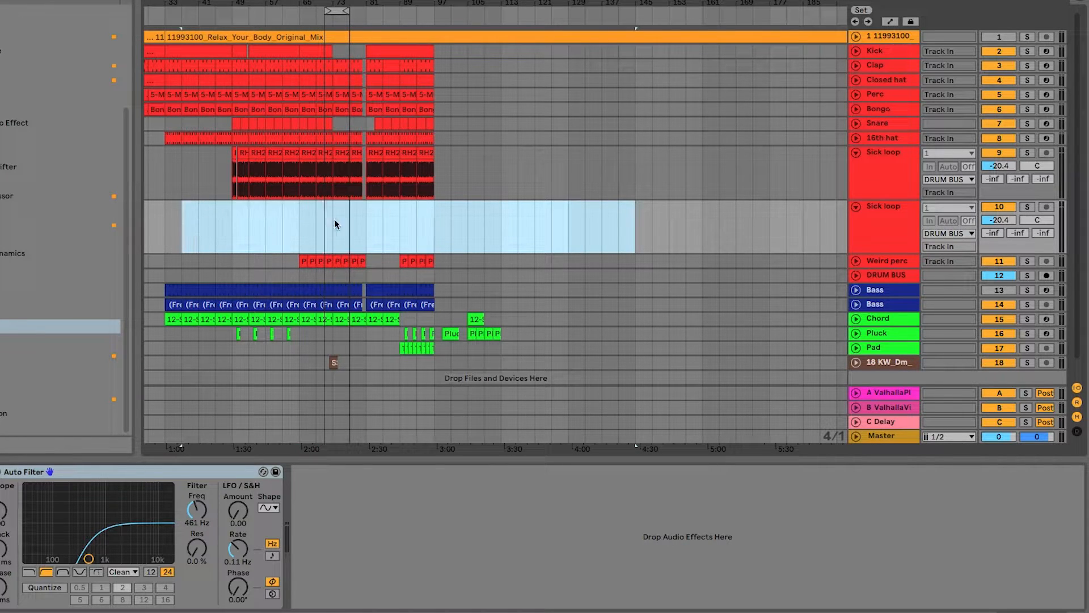
# Rename the empty duplicate of the Sick loop track as Sick loop VARY
pyautogui.click(908, 225)
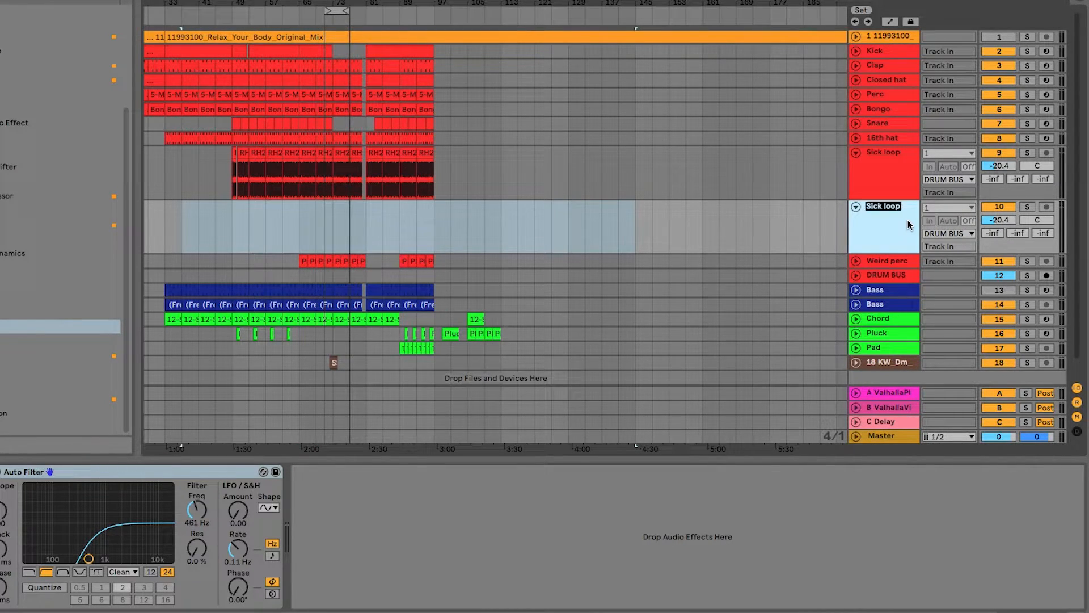
pyautogui.write('VA')
# Copy the Sick loop clip at bar 53 onto the Sick loop VARY track at the same position
pyautogui.click(249, 224)
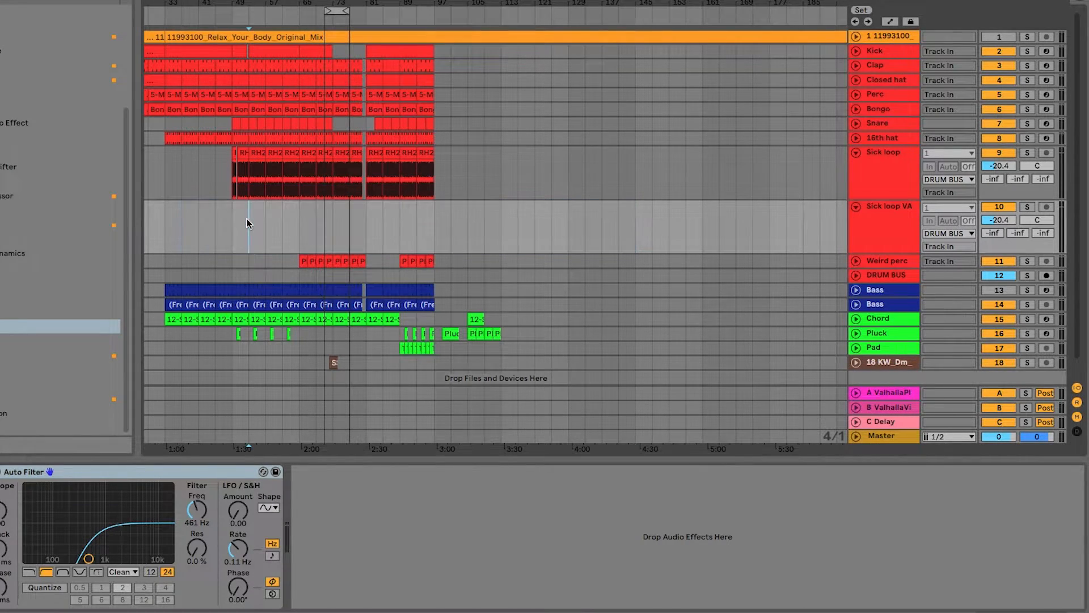
pyautogui.press('+')
pyautogui.press('+')
pyautogui.press('+')
pyautogui.press('+')
pyautogui.press('+')
pyautogui.hscroll(-1, 345, 207)
pyautogui.hscroll(-1, 349, 193)
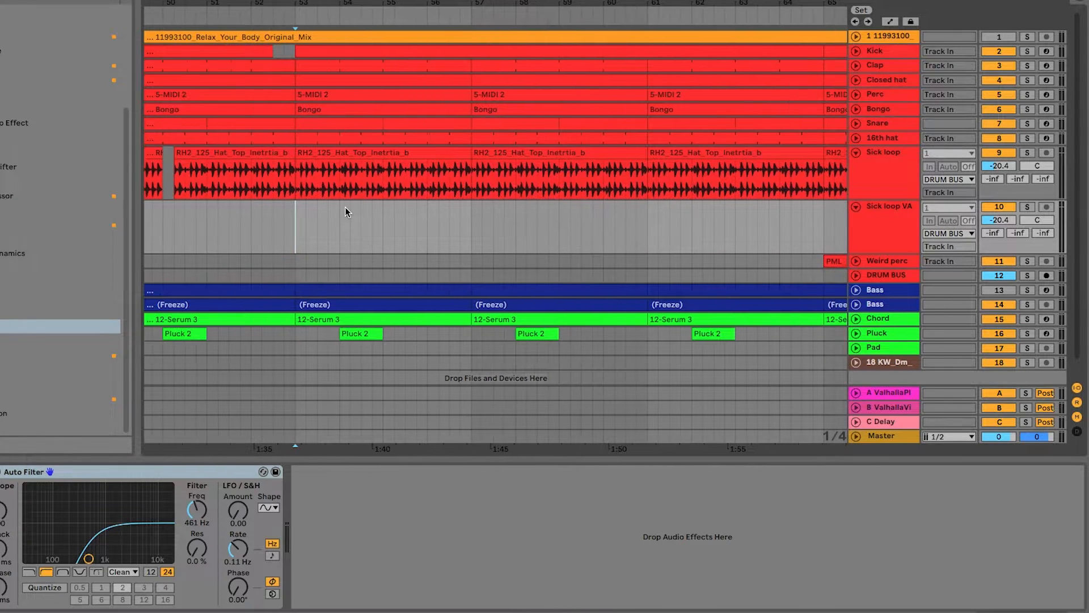
pyautogui.click(351, 170)
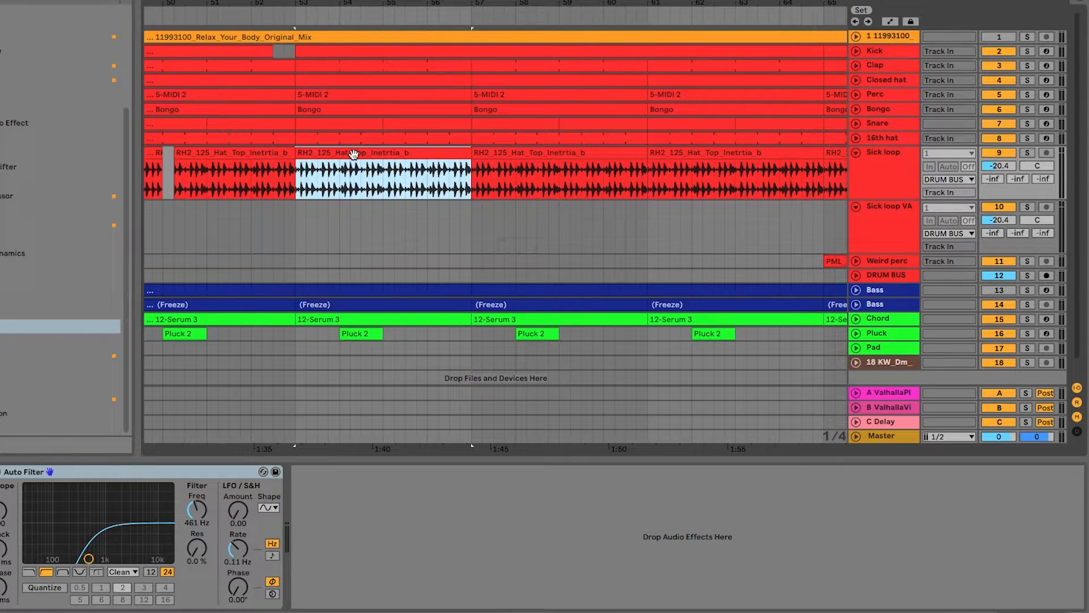
pyautogui.moveTo(354, 154); pyautogui.dragTo(356, 221)
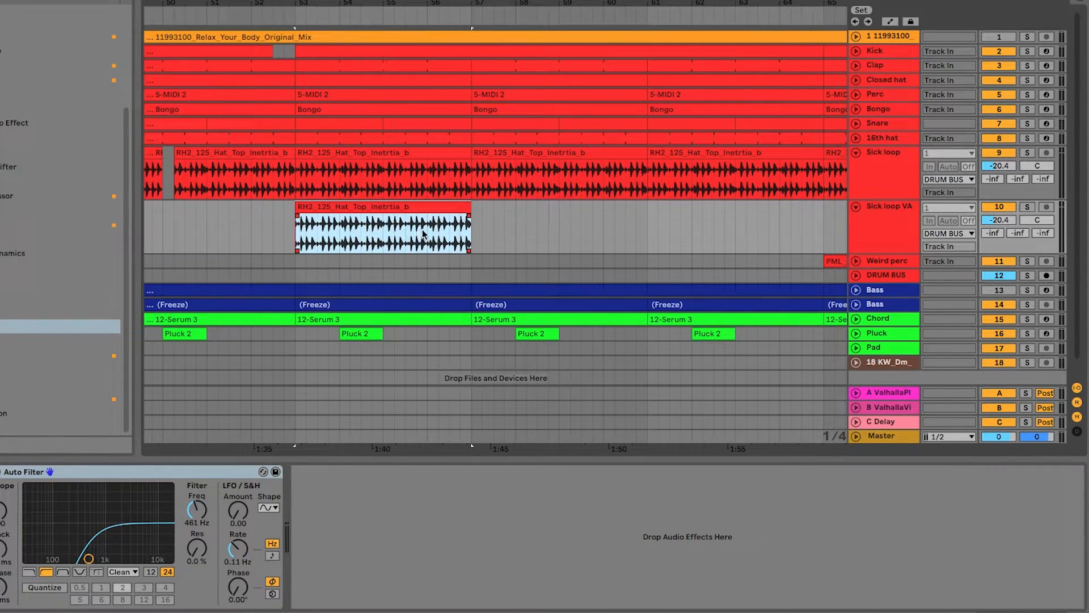
# Reverse the clip on Sick loop VARY and play it in solo from bar 53
pyautogui.doubleClick(349, 208)
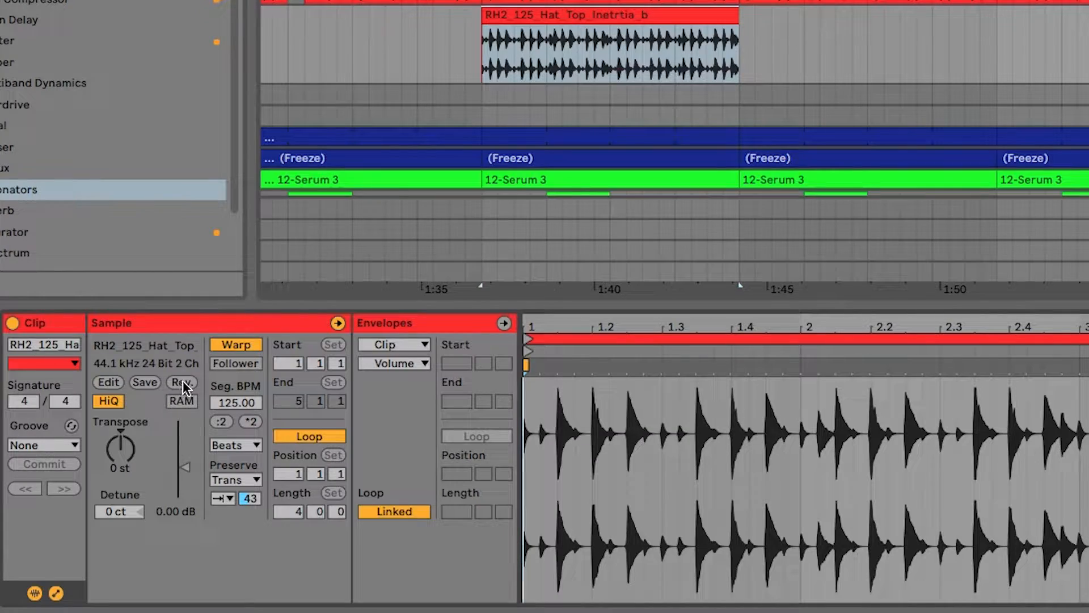
pyautogui.click(183, 382)
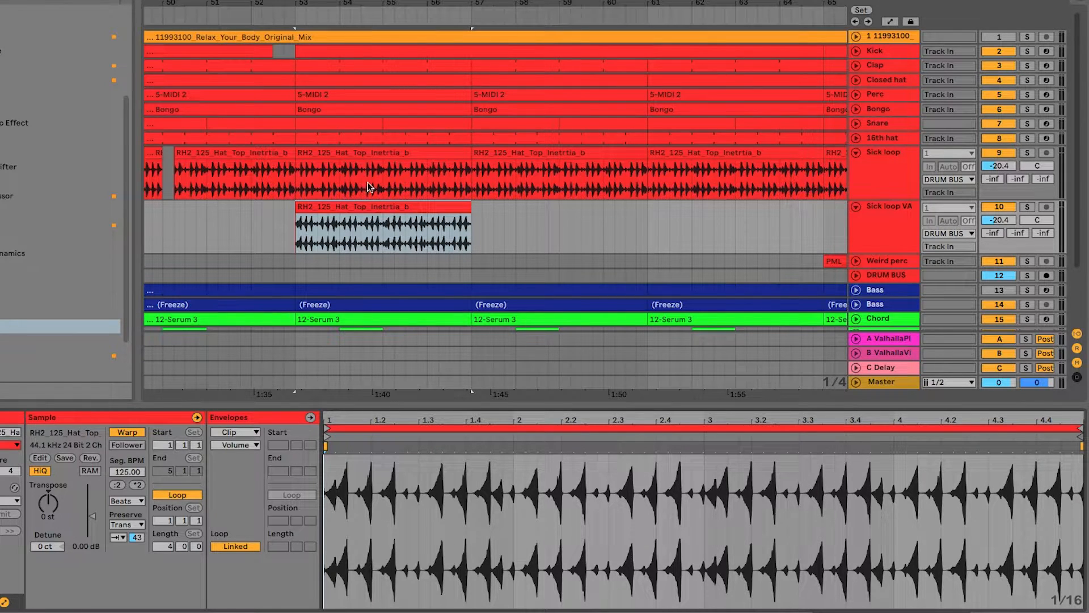
pyautogui.click(297, 233)
pyautogui.click(1026, 207)
pyautogui.press('space')
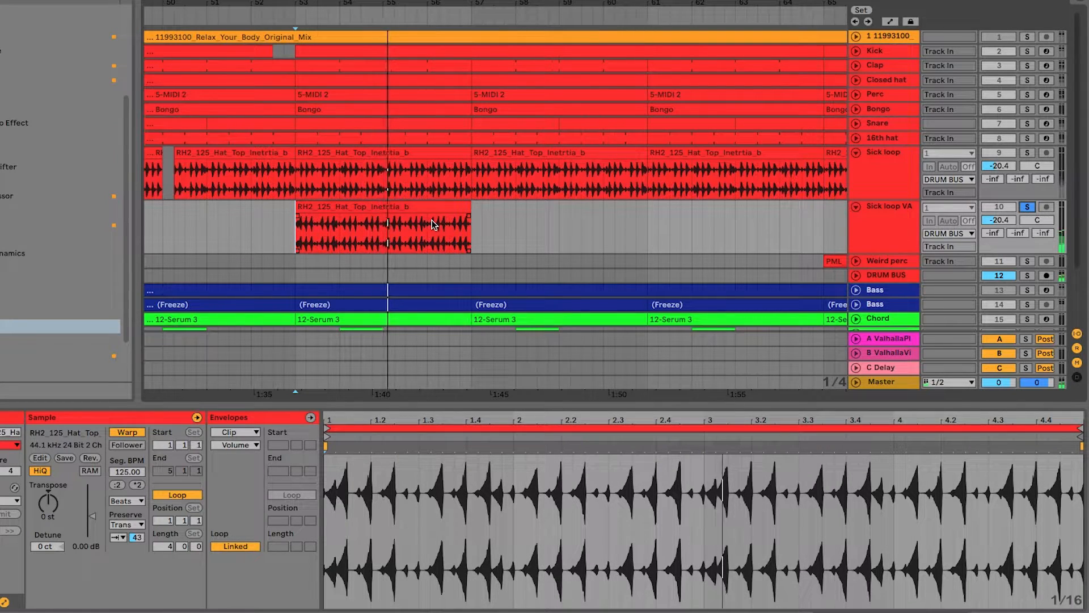
pyautogui.press('space')
# Set the Sick loop VARY volume to -16.0 dB and its C Delay send to -6.0 dB, auditioning the end of the clip
pyautogui.click(452, 204)
pyautogui.click(436, 218)
pyautogui.click(430, 235)
pyautogui.click(1011, 225)
pyautogui.moveTo(1004, 220); pyautogui.dragTo(1004, 216)
pyautogui.click(1050, 232)
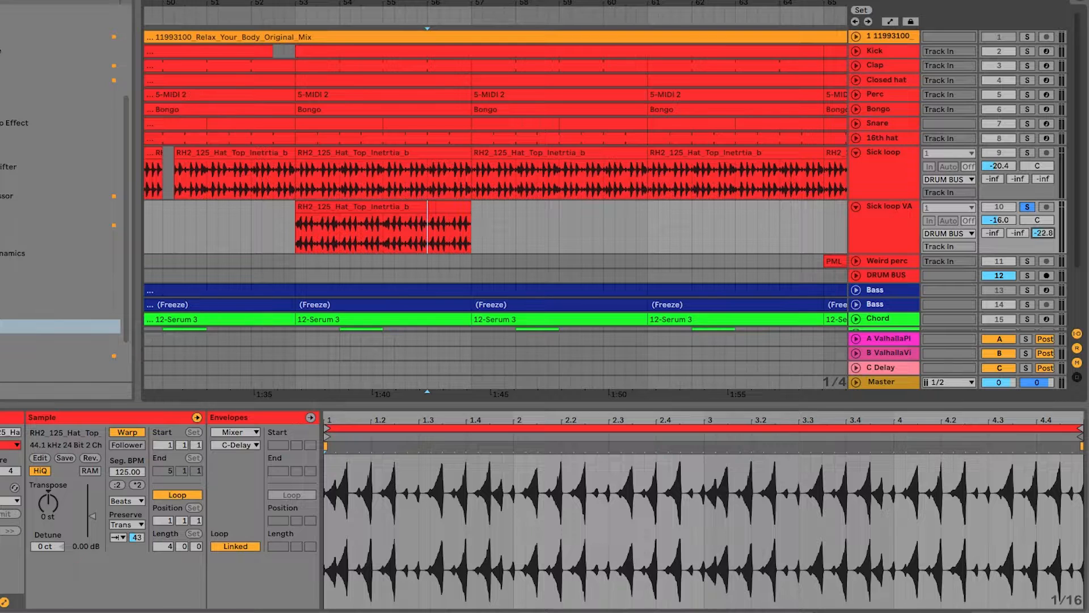
pyautogui.click(450, 244)
pyautogui.press('space')
pyautogui.moveTo(1043, 233); pyautogui.dragTo(1042, 222)
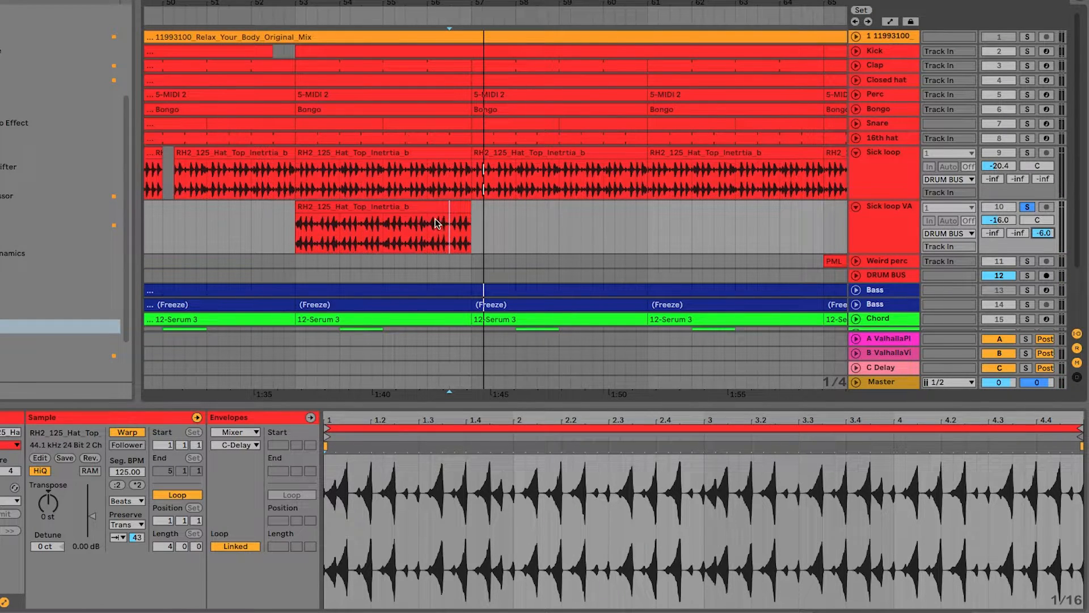
# Trim the reversed clip to its last two beats before bar 57 and shorten the Sick loop clip above to end where it starts
pyautogui.moveTo(296, 216); pyautogui.dragTo(449, 230)
pyautogui.press('space')
pyautogui.click(459, 210)
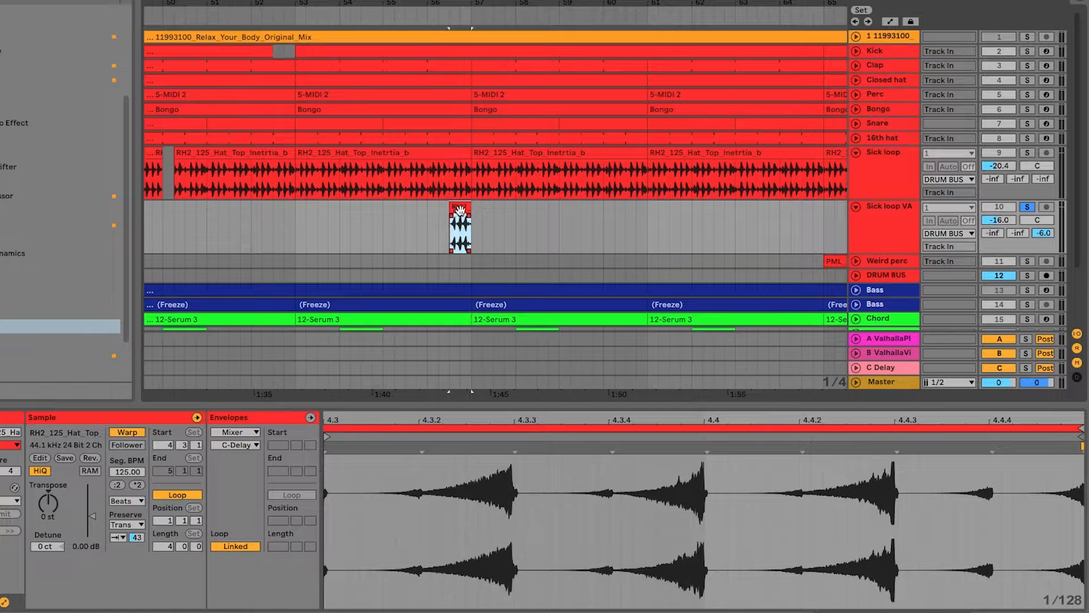
pyautogui.moveTo(466, 151); pyautogui.dragTo(450, 154)
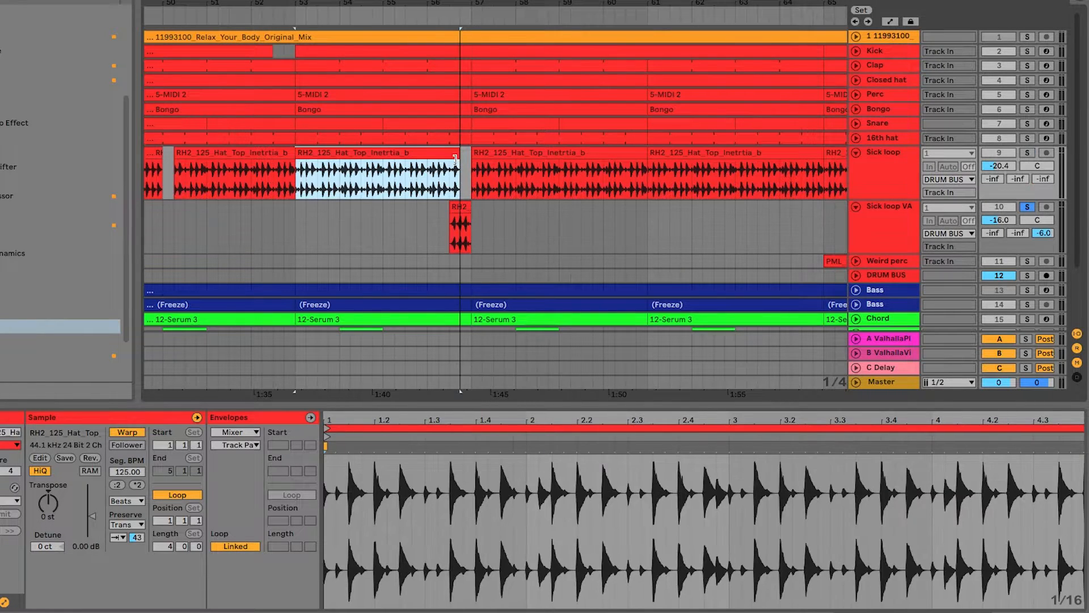
# Play the variation from bar 55 without solo, and extend the shortened Sick loop clip back to bar 57
pyautogui.click(1028, 207)
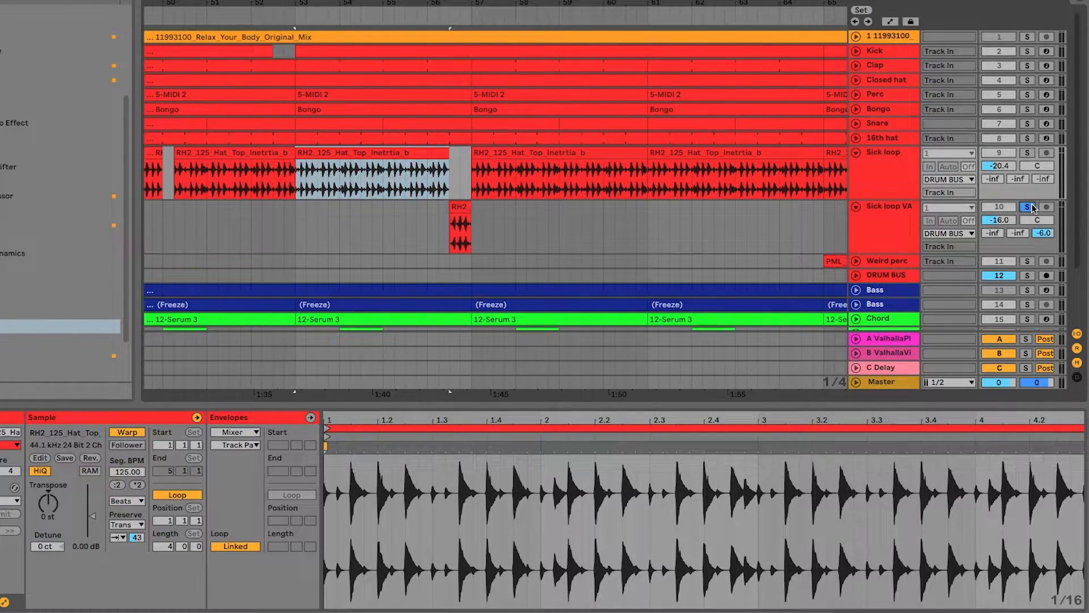
pyautogui.click(380, 244)
pyautogui.press('space')
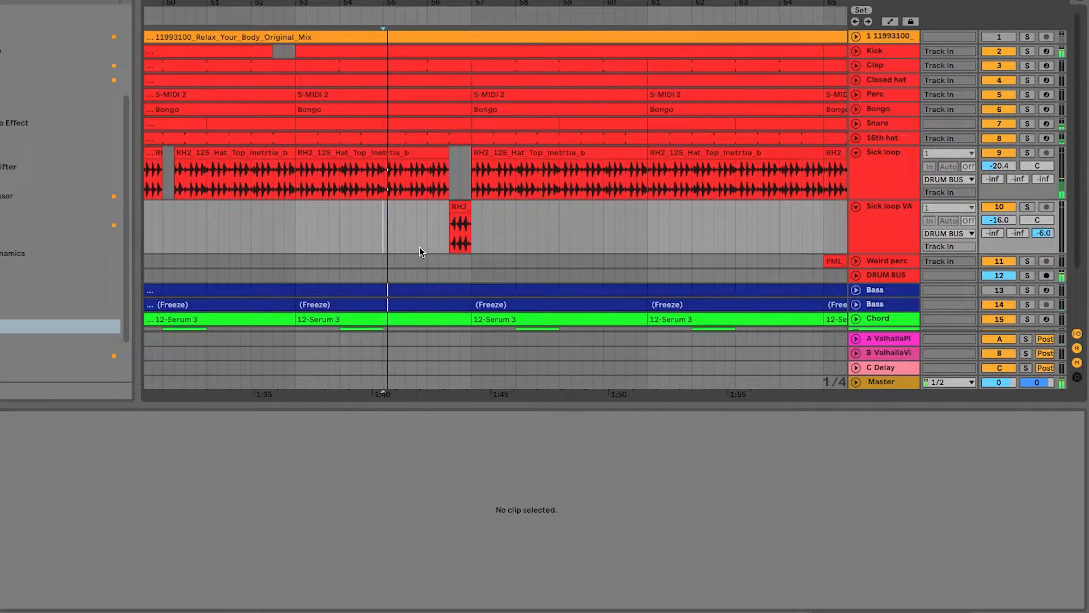
pyautogui.click(535, 228)
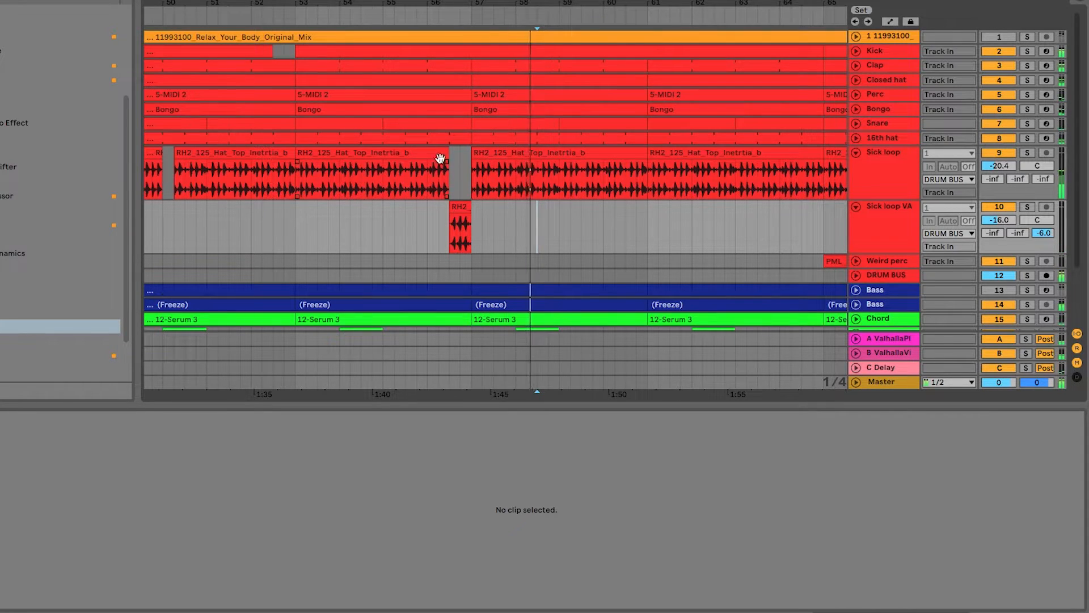
pyautogui.moveTo(444, 150); pyautogui.dragTo(467, 154)
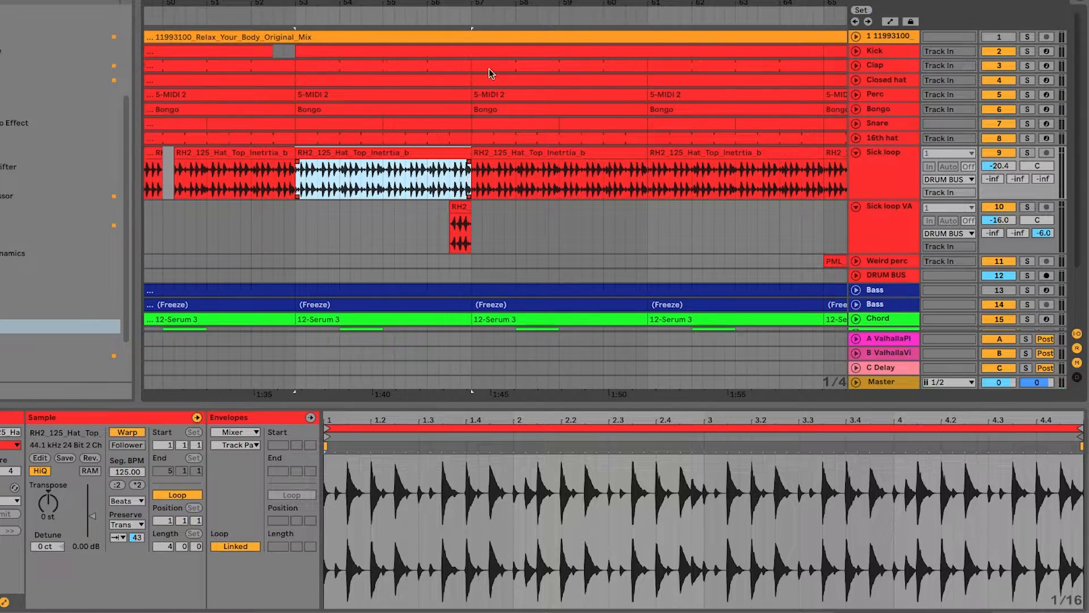
# Unfold the Kick track, remove its last two beats before bar 57 and play from bar 55
pyautogui.click(856, 50)
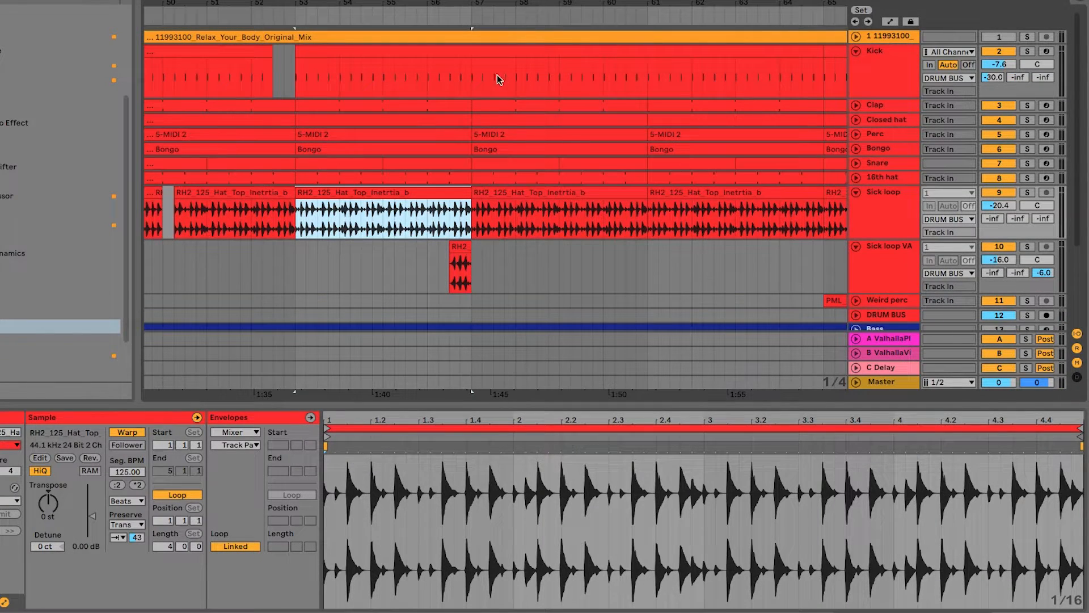
pyautogui.moveTo(468, 88); pyautogui.dragTo(444, 92)
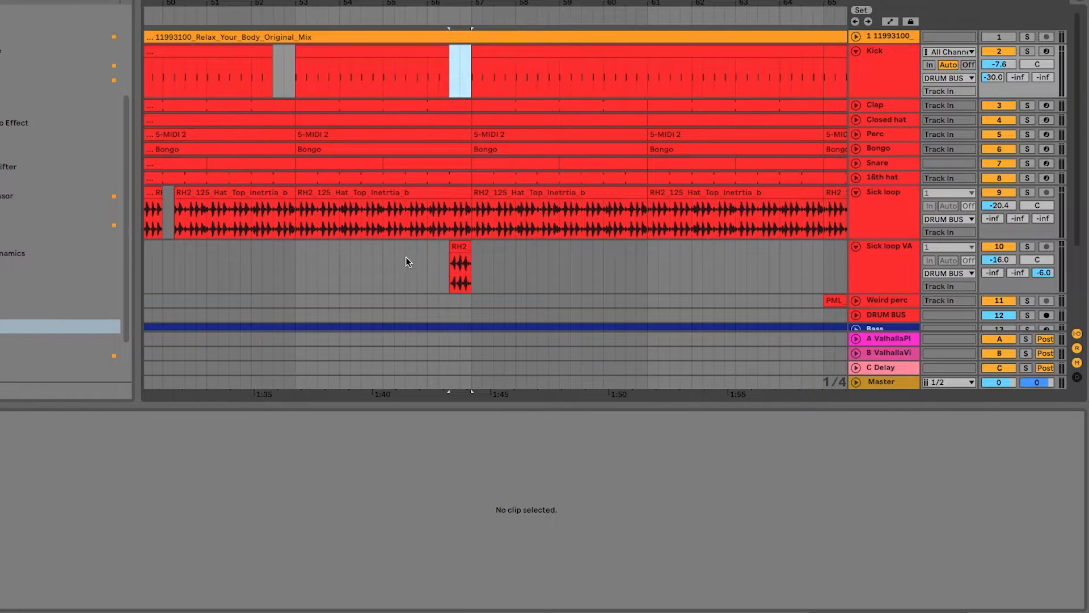
pyautogui.click(380, 276)
pyautogui.press('space')
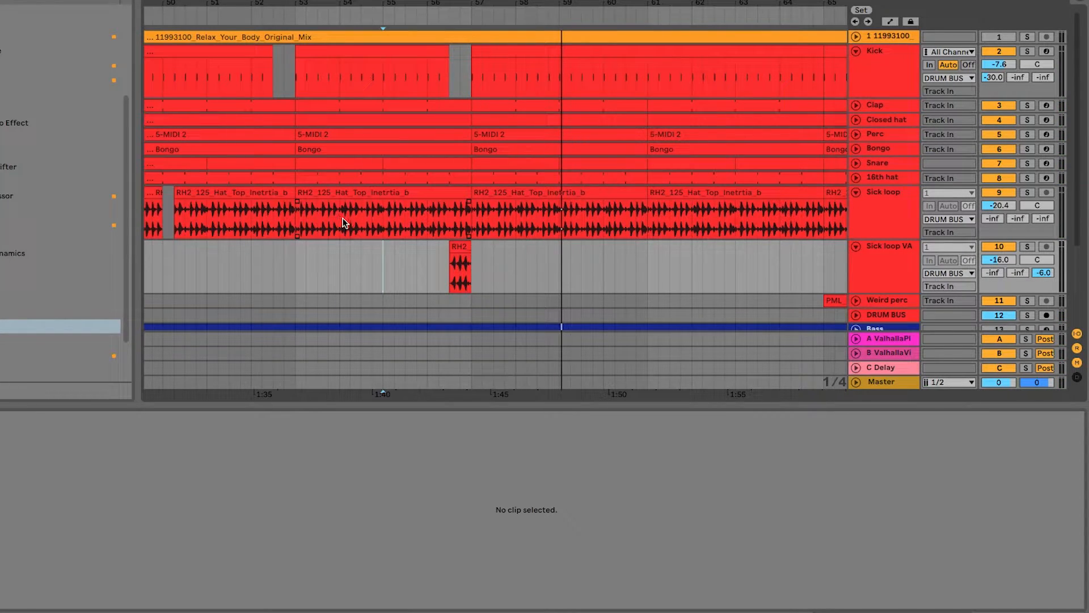
# Move a one-beat slice of Sick loop at bar 54 down to the Sick loop VARY track and play from bar 53
pyautogui.moveTo(338, 220); pyautogui.dragTo(345, 266)
pyautogui.click(295, 273)
pyautogui.press('space')
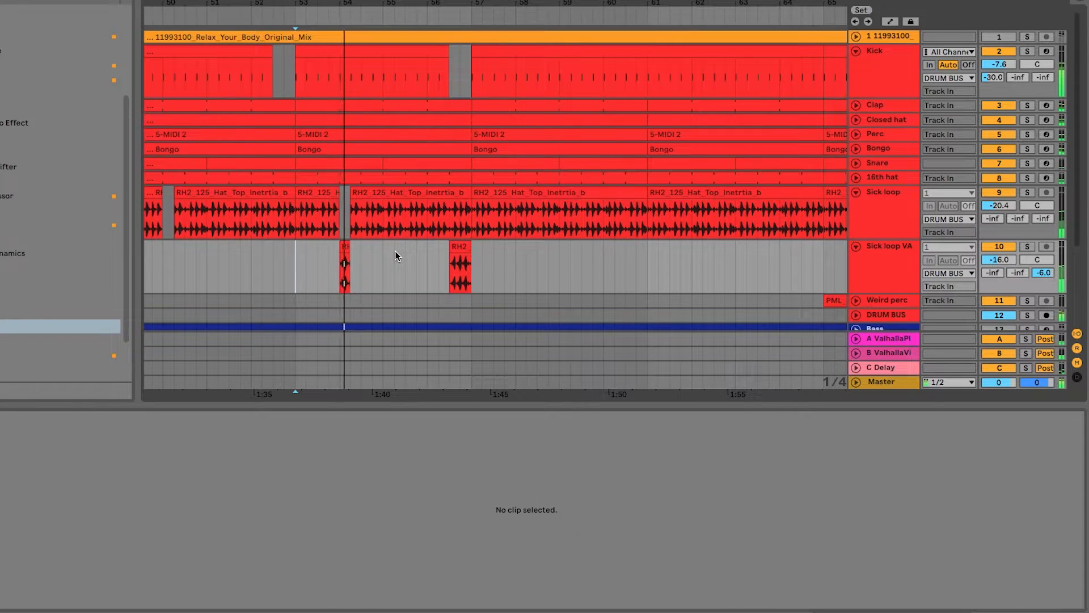
pyautogui.press('space')
pyautogui.press('space')
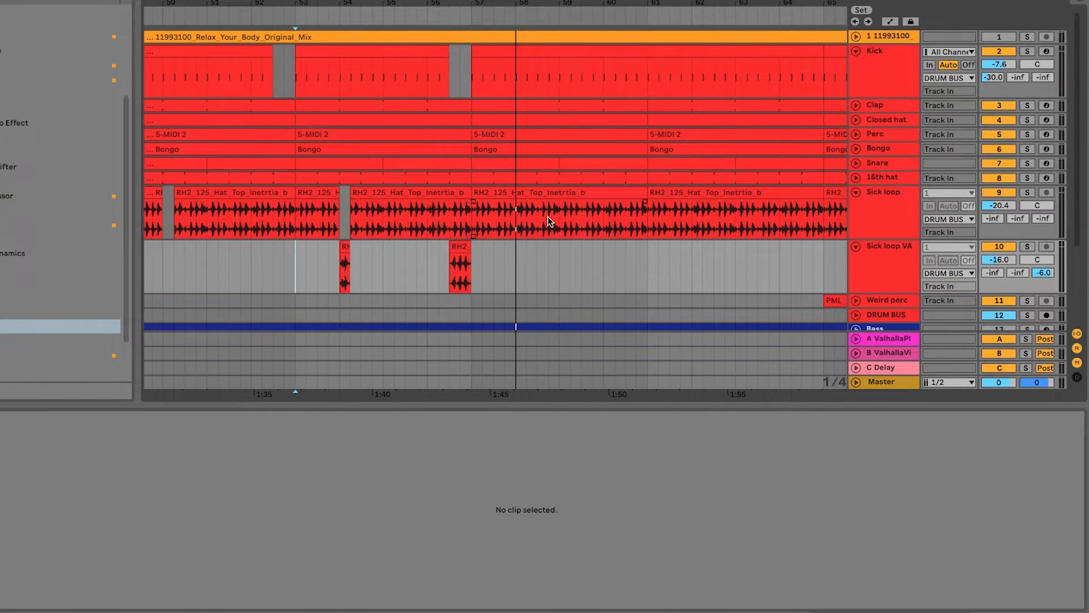
# Examine how the Sick loop and Sick loop VARY clips are arranged between bars 53 and 73
pyautogui.hscroll(3, 567, 215)
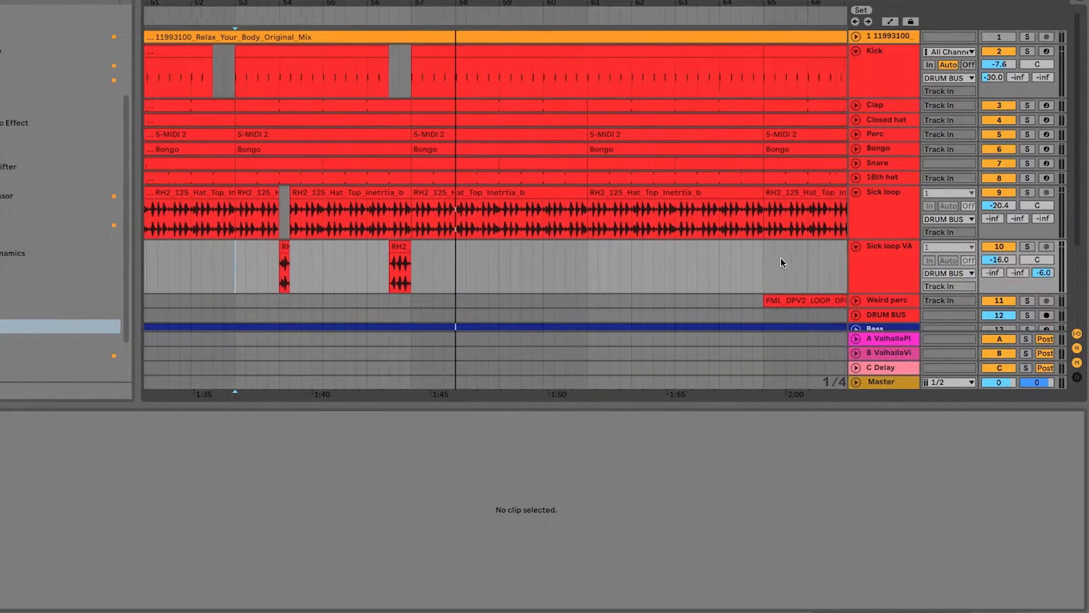
pyautogui.hscroll(4, 781, 257)
pyautogui.scroll(-5, 766, 243)
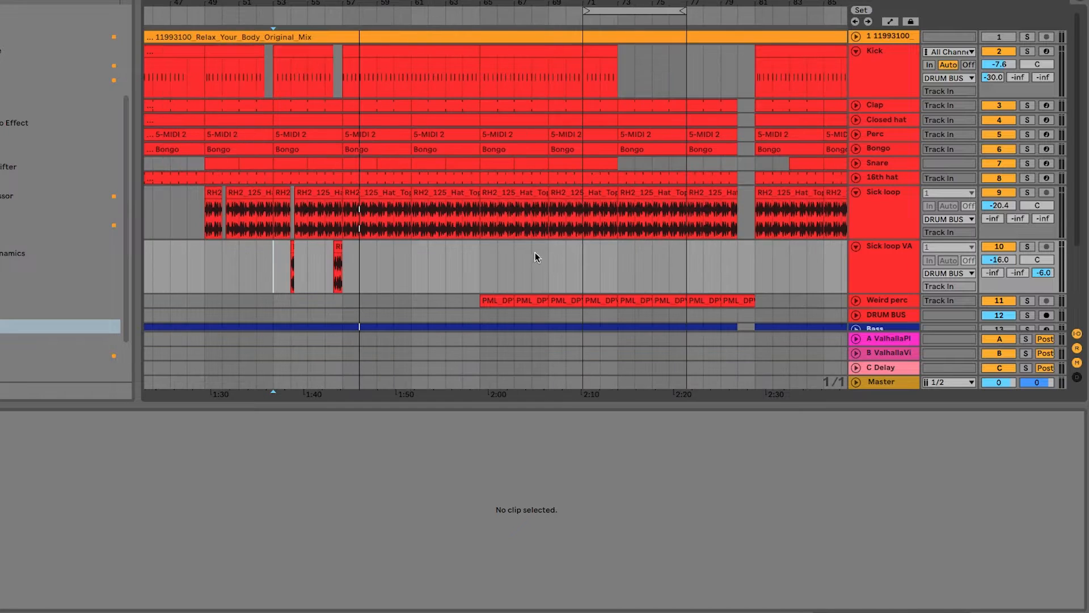
pyautogui.moveTo(619, 265); pyautogui.dragTo(276, 220)
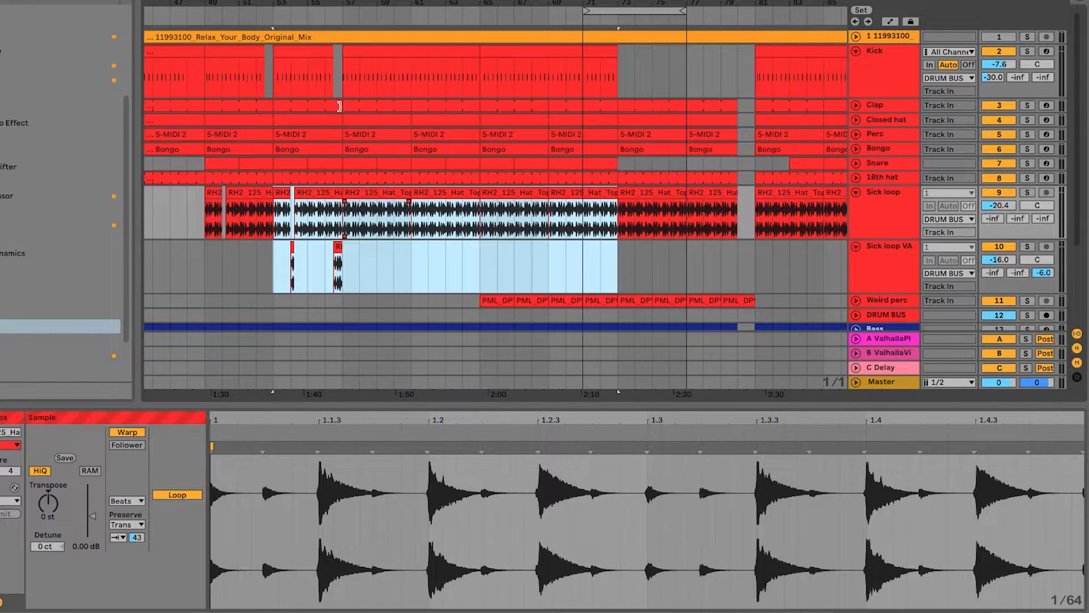
pyautogui.click(270, 271)
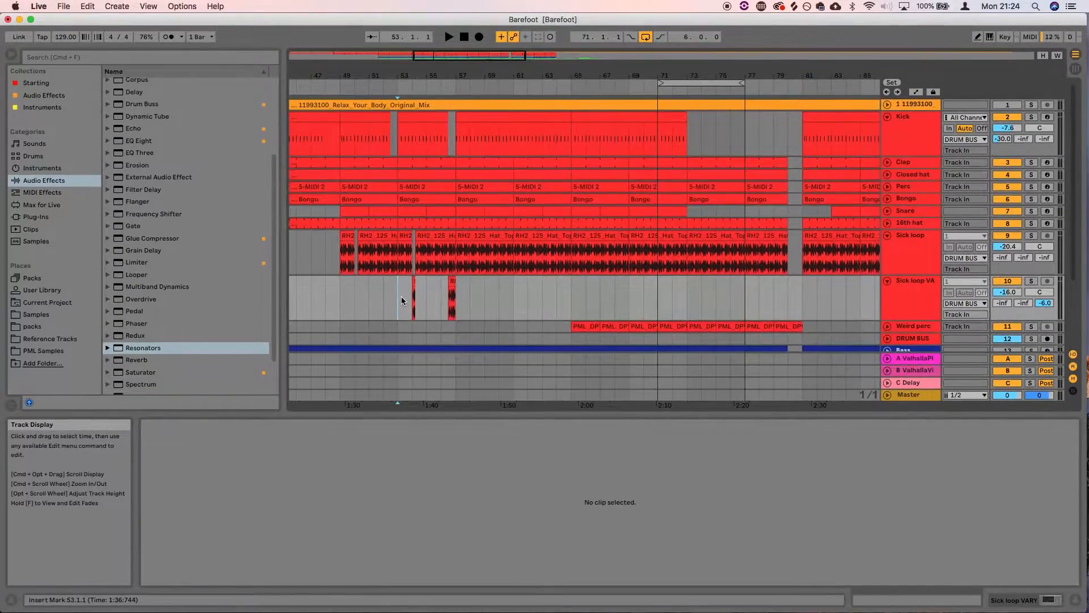
pyautogui.click(433, 275)
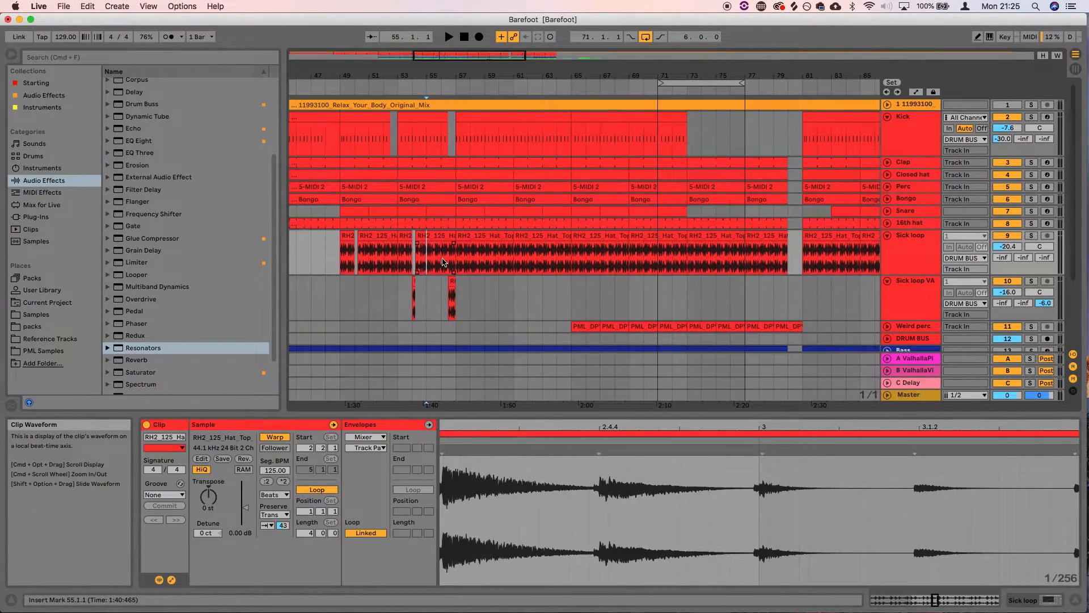
pyautogui.scroll(5, 453, 255)
pyautogui.press('+')
pyautogui.click(462, 238)
pyautogui.press('-')
pyautogui.press('-')
pyautogui.press('-')
pyautogui.press('-')
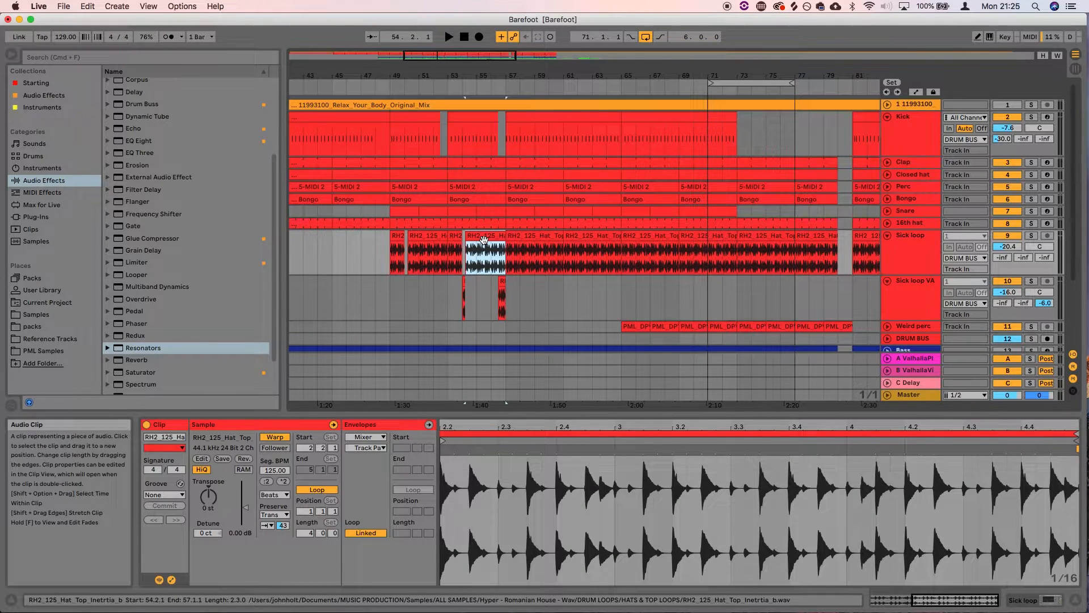
# Fold the Sick loop and Sick loop VARY tracks and insert a new MIDI track below them
pyautogui.click(913, 288)
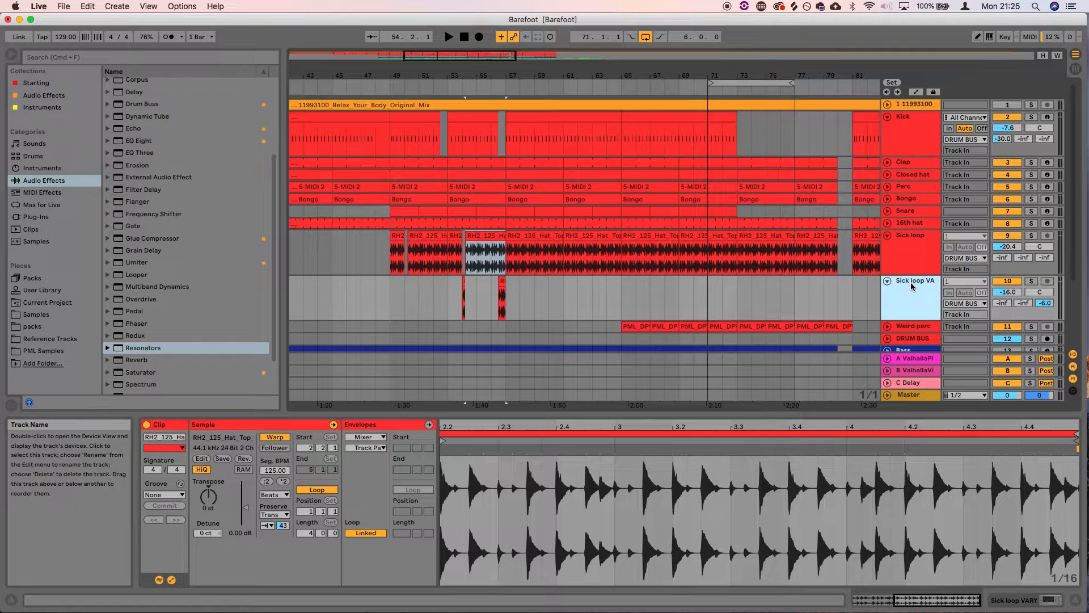
pyautogui.click(888, 281)
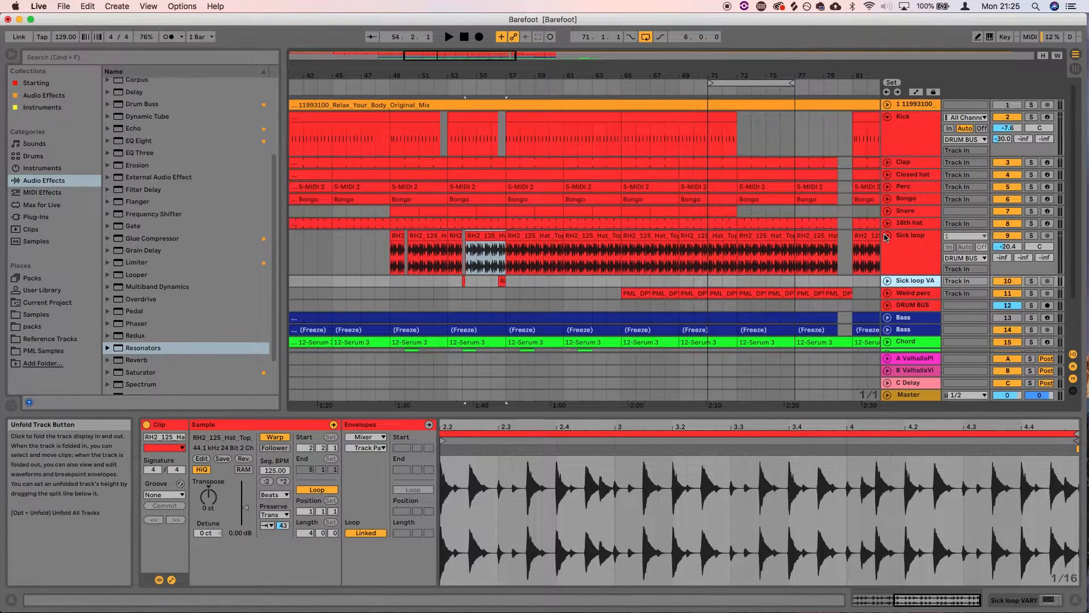
pyautogui.click(887, 235)
pyautogui.rightClick(909, 249)
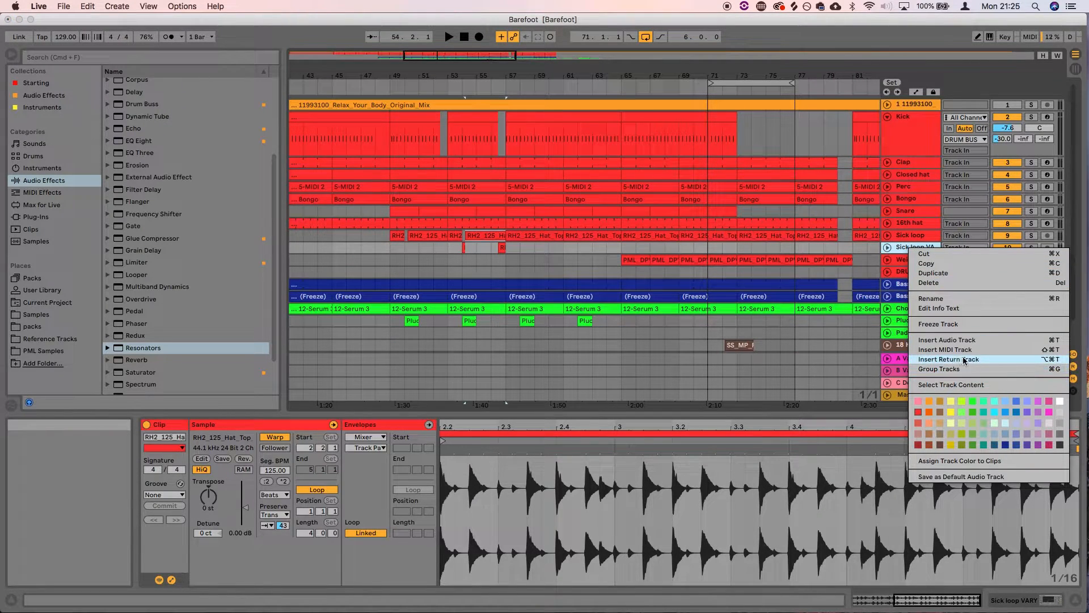
pyautogui.click(906, 349)
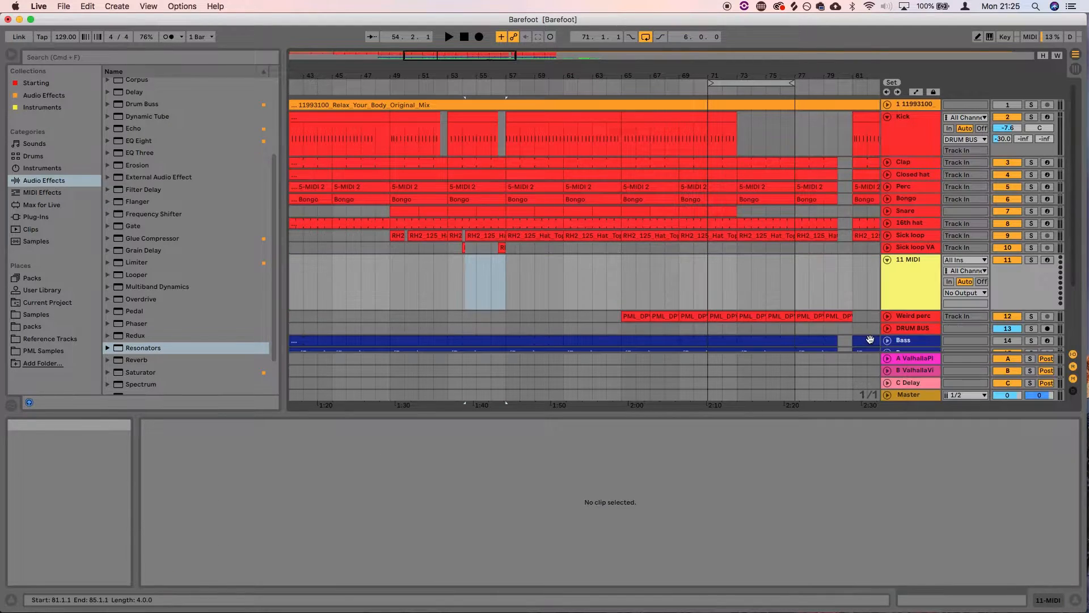
pyautogui.click(464, 281)
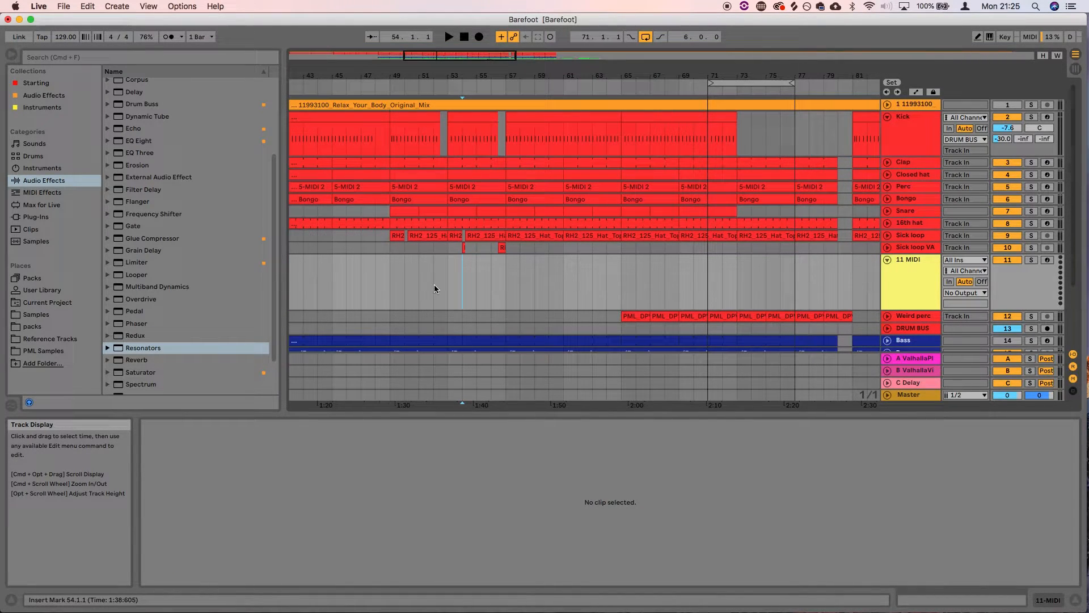
# Load an empty Drum Rack onto the new MIDI track and select its C1 pad
pyautogui.click(25, 157)
pyautogui.moveTo(128, 95); pyautogui.dragTo(830, 281)
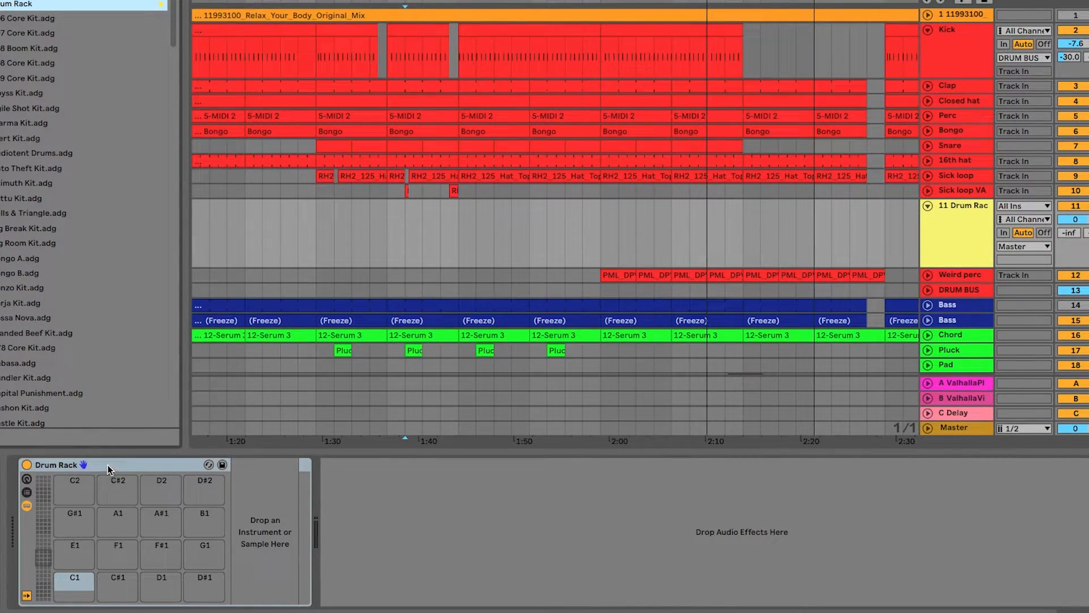
pyautogui.click(69, 583)
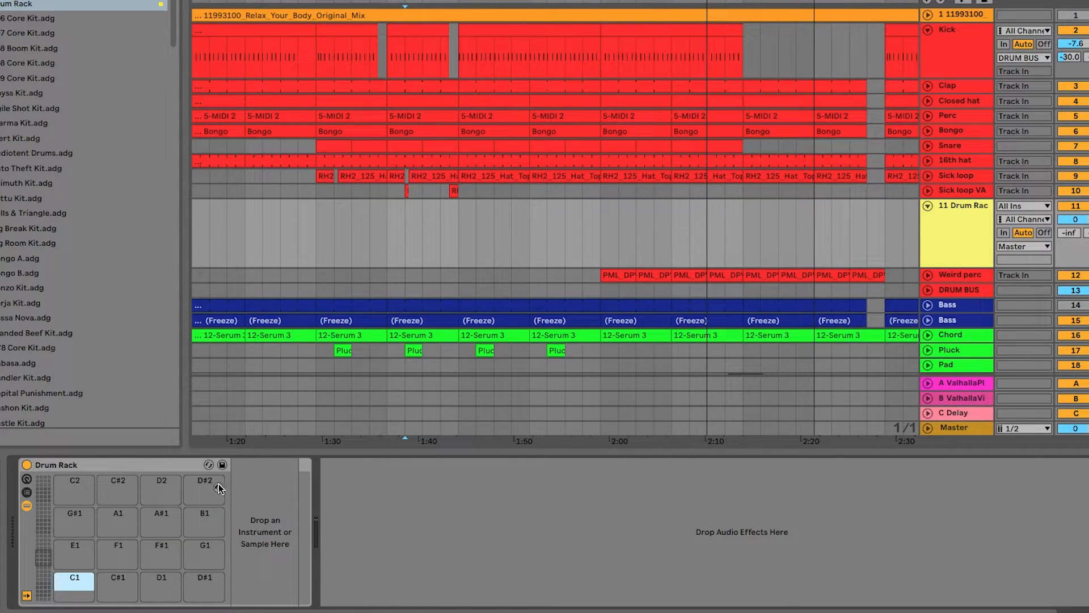
pyautogui.click(274, 521)
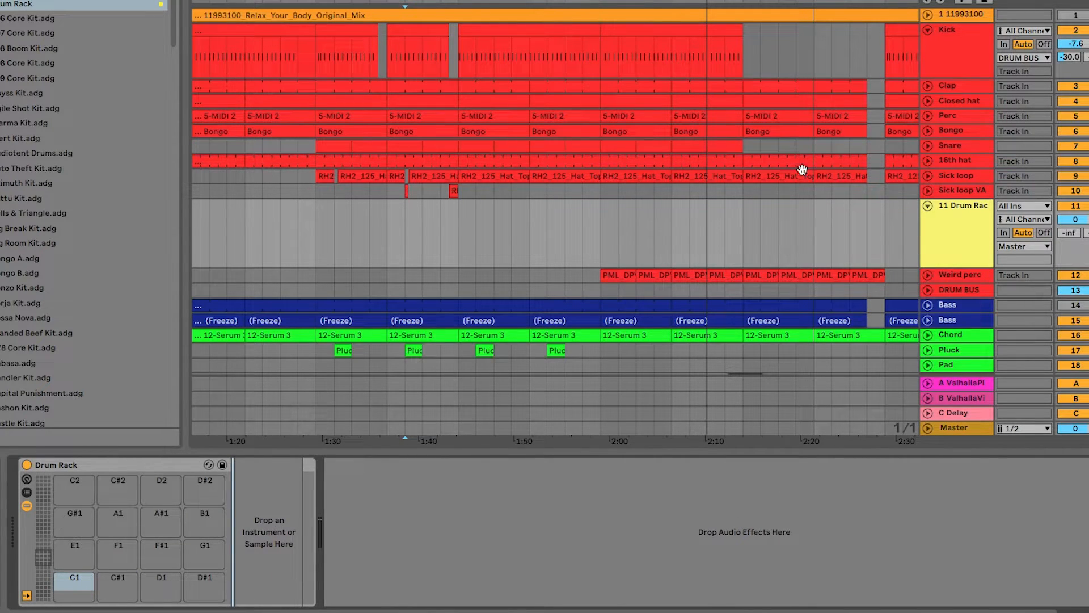
# Unfold the Sick loop track and load its clip from around 2:14 onto the Drum Rack's C1 pad, then audition it
pyautogui.click(930, 175)
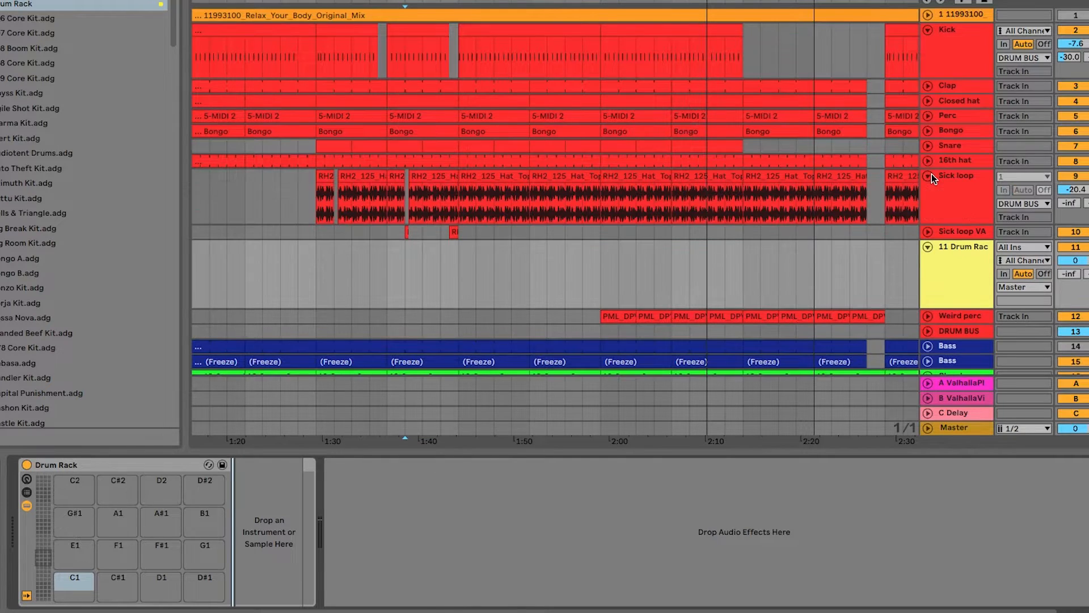
pyautogui.click(776, 177)
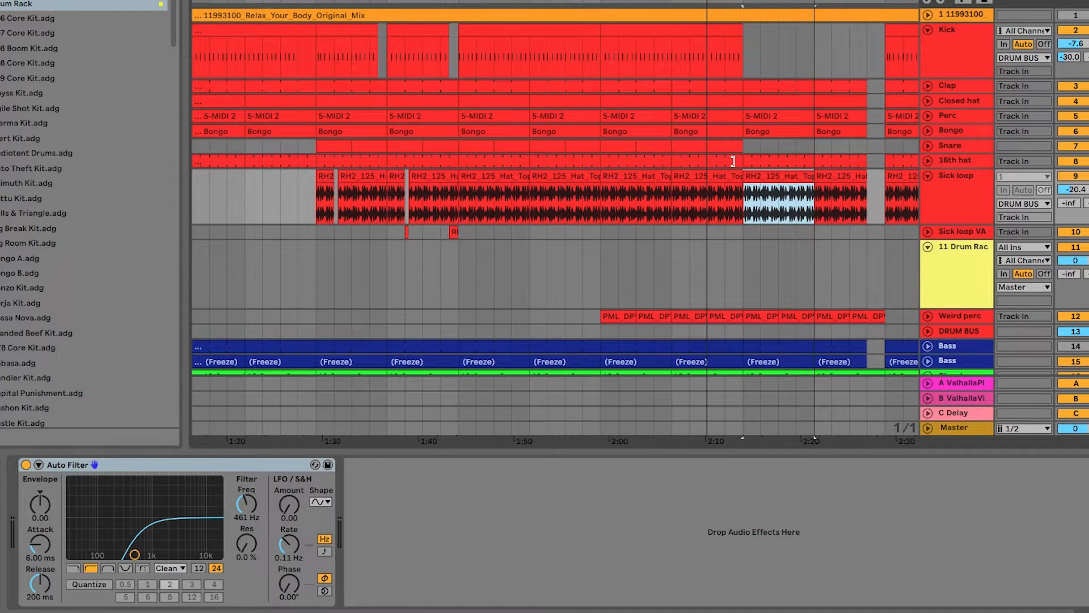
pyautogui.click(955, 262)
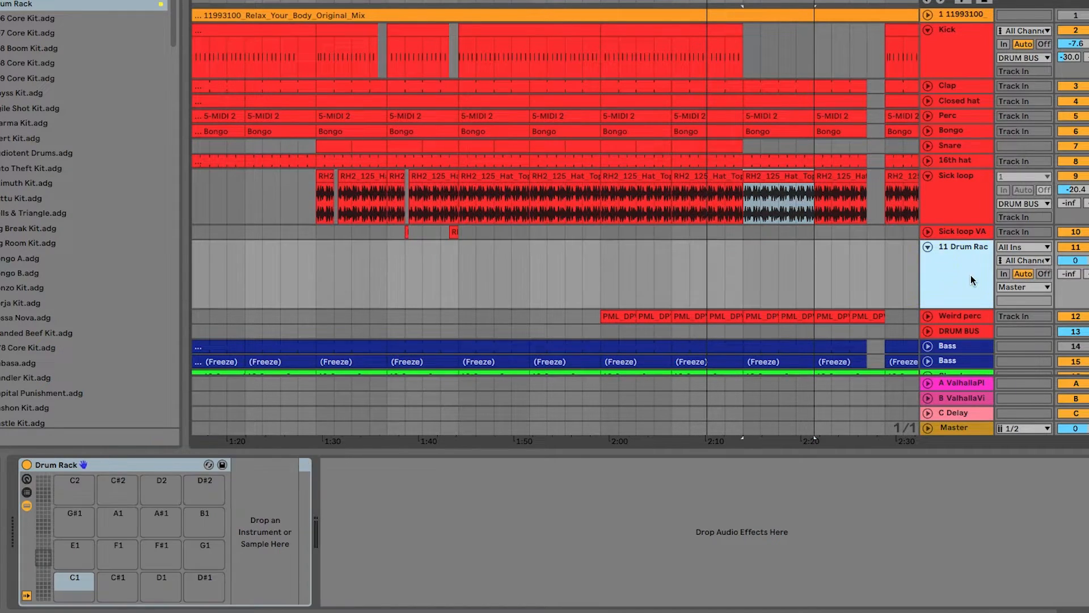
pyautogui.doubleClick(972, 255)
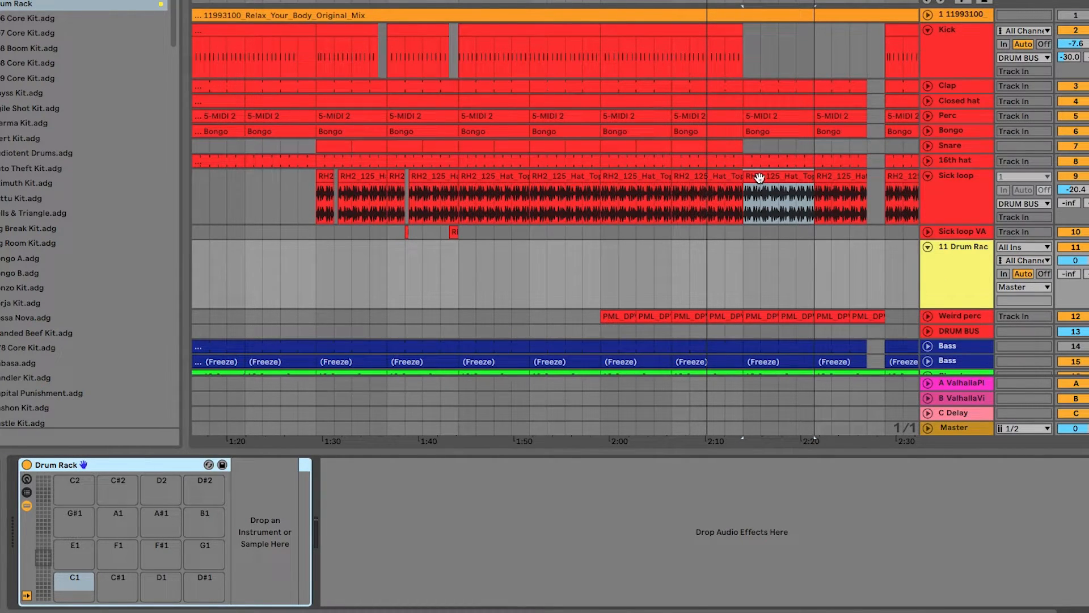
pyautogui.moveTo(759, 178); pyautogui.dragTo(75, 582)
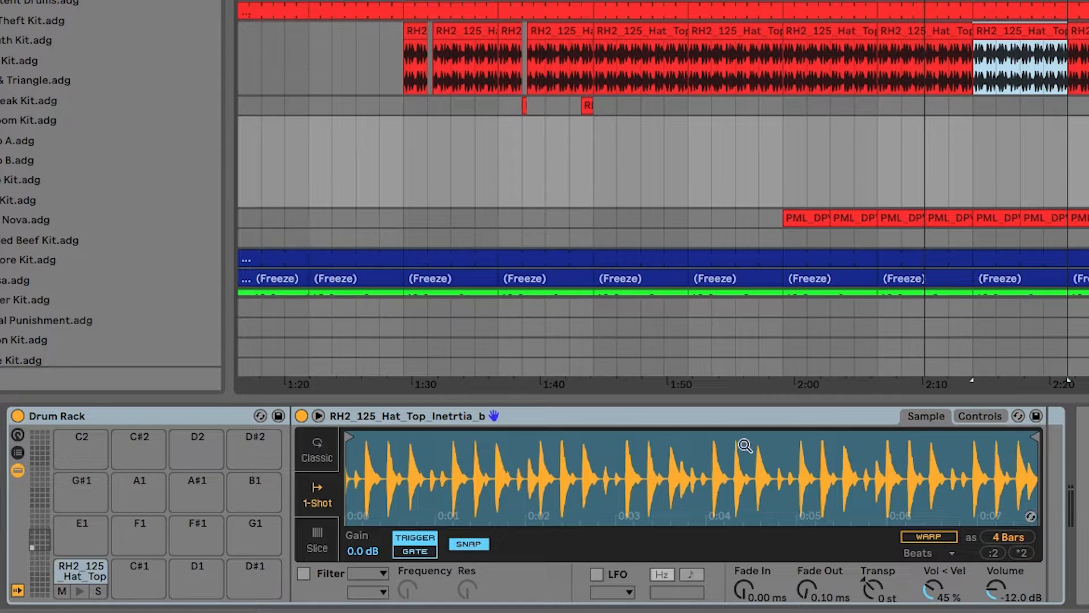
pyautogui.click(80, 591)
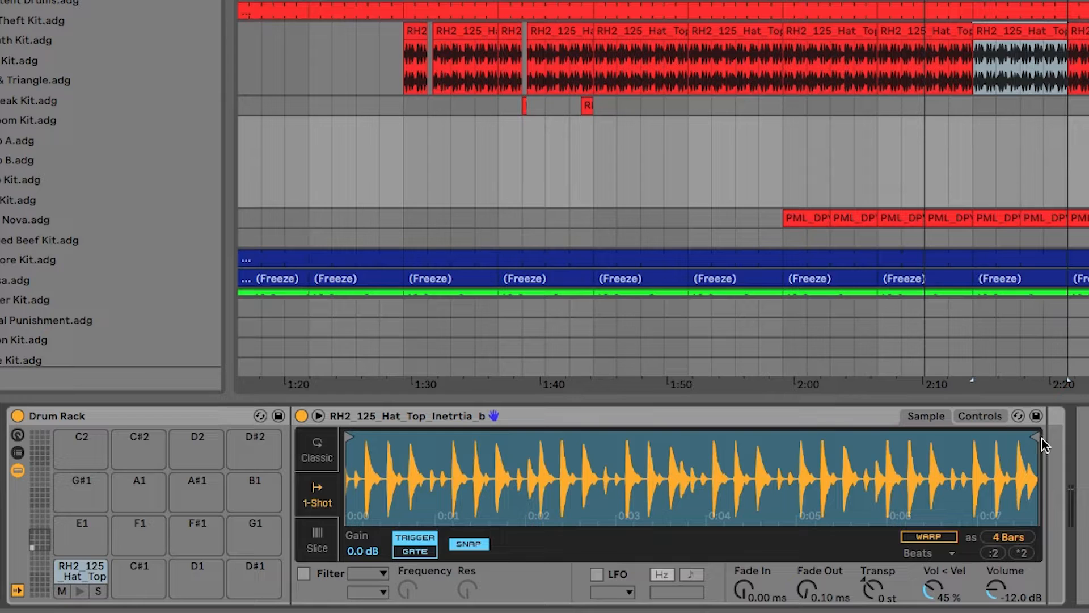
# Narrow the C1 pad's sample region to the single loud hit just before 0:00.500
pyautogui.moveTo(1041, 437); pyautogui.dragTo(834, 437)
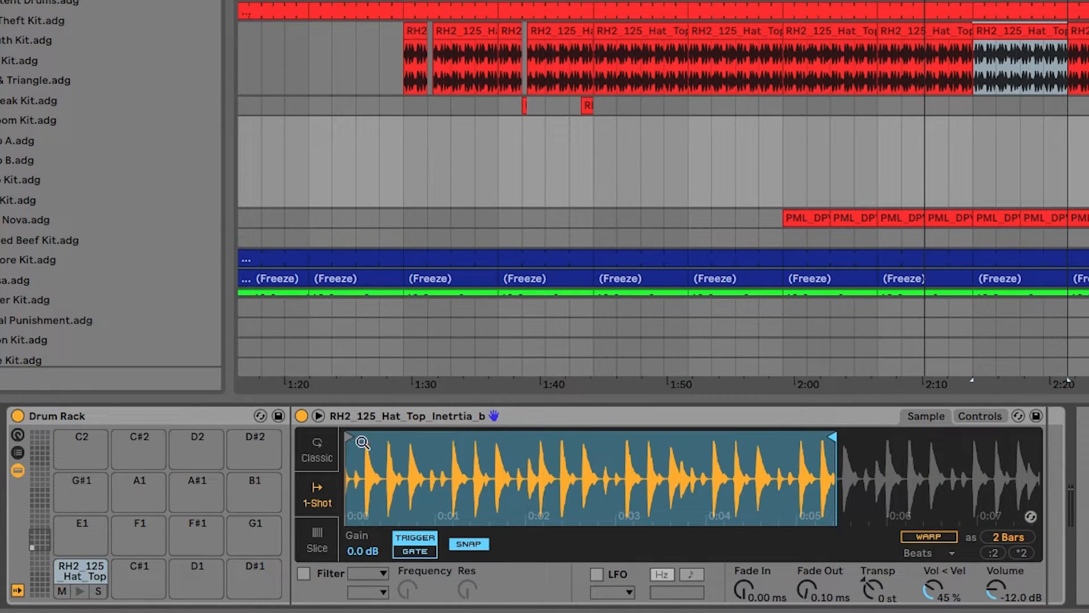
pyautogui.moveTo(352, 432)
pyautogui.mouseDown()
pyautogui.moveTo(638, 436)
pyautogui.moveTo(377, 438)
pyautogui.moveTo(396, 462)
pyautogui.moveTo(445, 465)
pyautogui.moveTo(395, 471)
pyautogui.mouseUp()
pyautogui.moveTo(833, 437)
pyautogui.mouseDown()
pyautogui.moveTo(441, 451)
pyautogui.moveTo(396, 459)
pyautogui.moveTo(399, 470)
pyautogui.mouseUp()
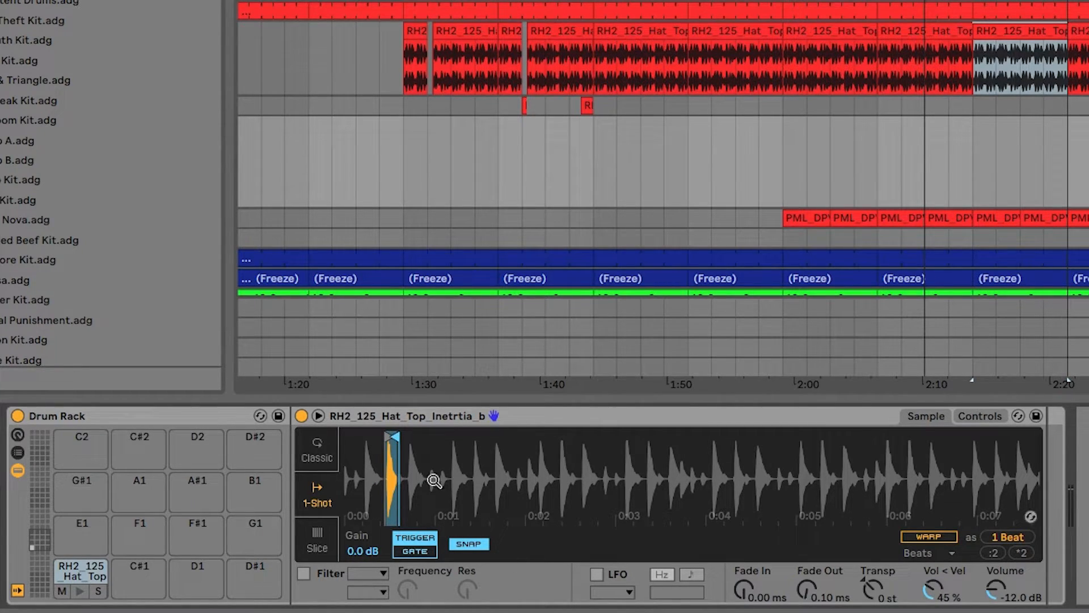
# Tighten the C1 hit's start to its transient at about 0:00.478 and its end to about 0:00.575, and audition it
pyautogui.moveTo(390, 468); pyautogui.dragTo(387, 508)
pyautogui.moveTo(449, 462); pyautogui.dragTo(528, 462)
pyautogui.moveTo(620, 454); pyautogui.dragTo(620, 482)
pyautogui.moveTo(549, 453)
pyautogui.mouseDown()
pyautogui.moveTo(717, 454)
pyautogui.moveTo(570, 454)
pyautogui.mouseUp()
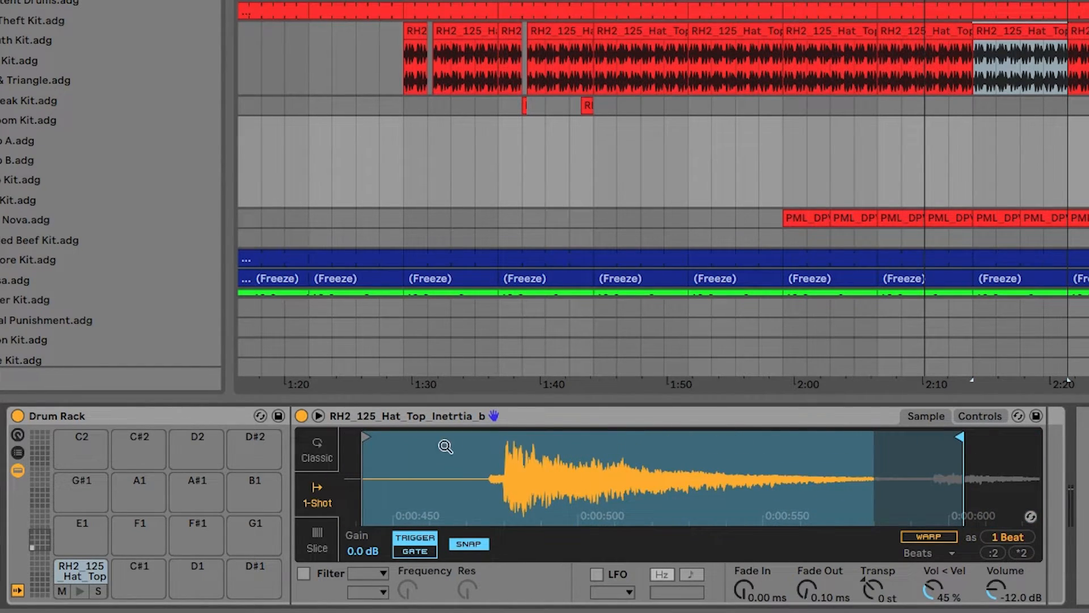
pyautogui.moveTo(363, 434); pyautogui.dragTo(500, 441)
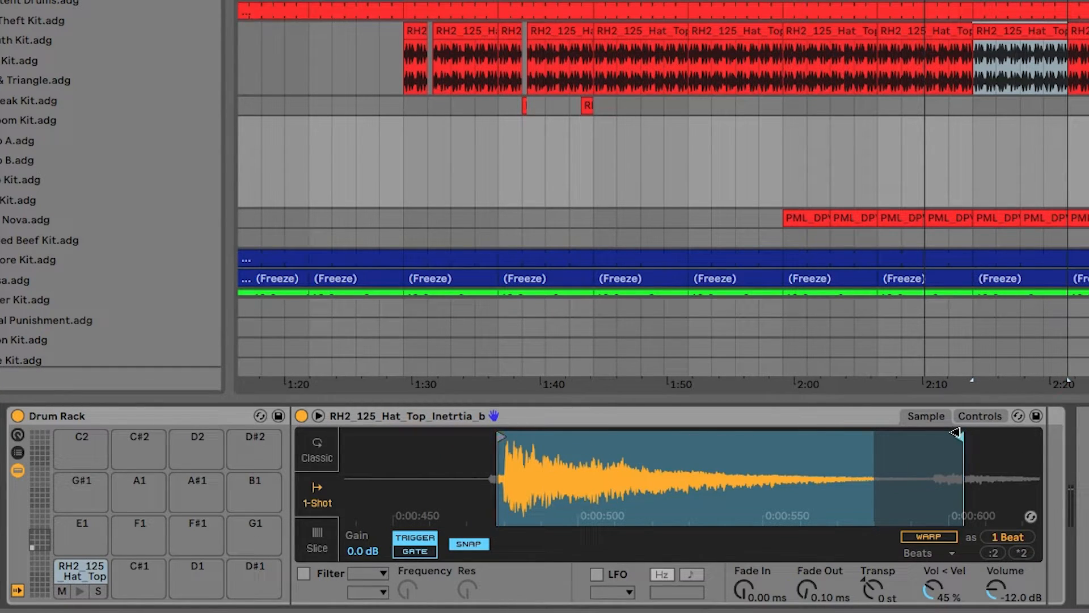
pyautogui.moveTo(955, 432); pyautogui.dragTo(854, 436)
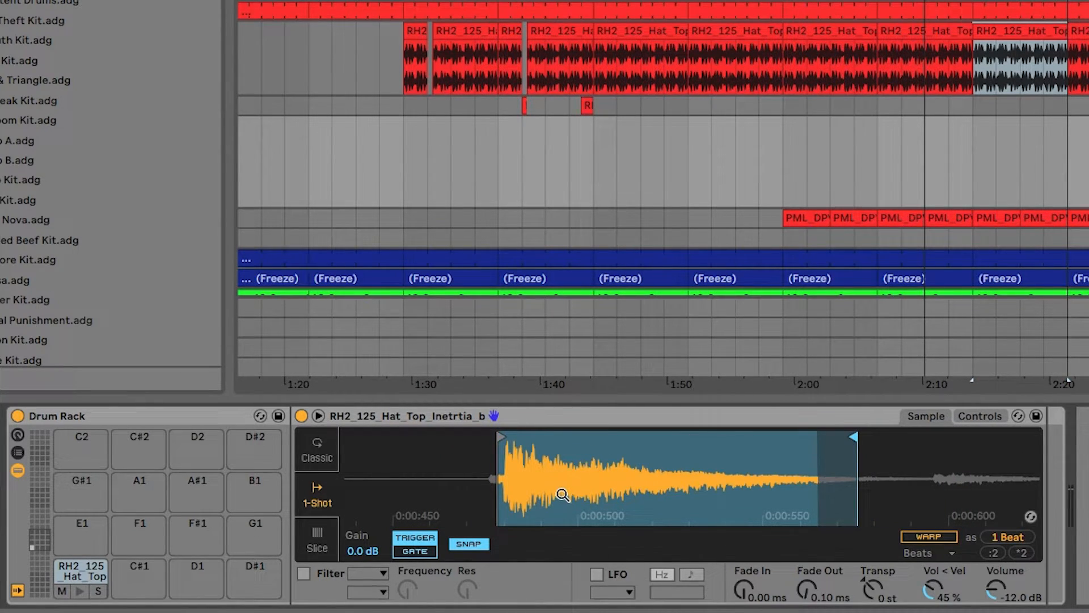
pyautogui.click(80, 592)
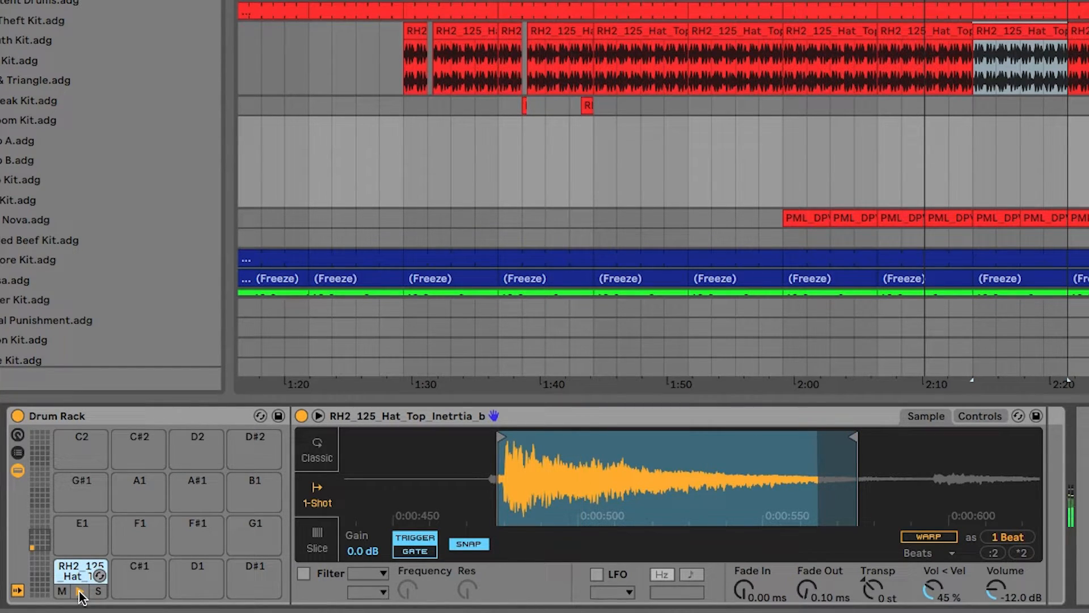
# Rename the C1 pad as Clap
pyautogui.rightClick(74, 575)
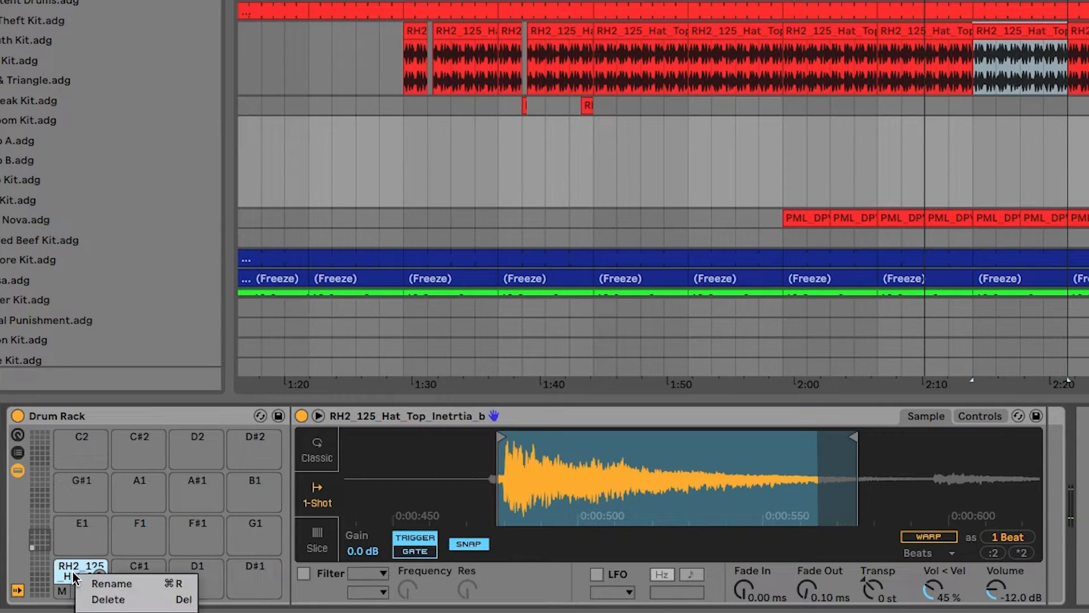
pyautogui.click(159, 584)
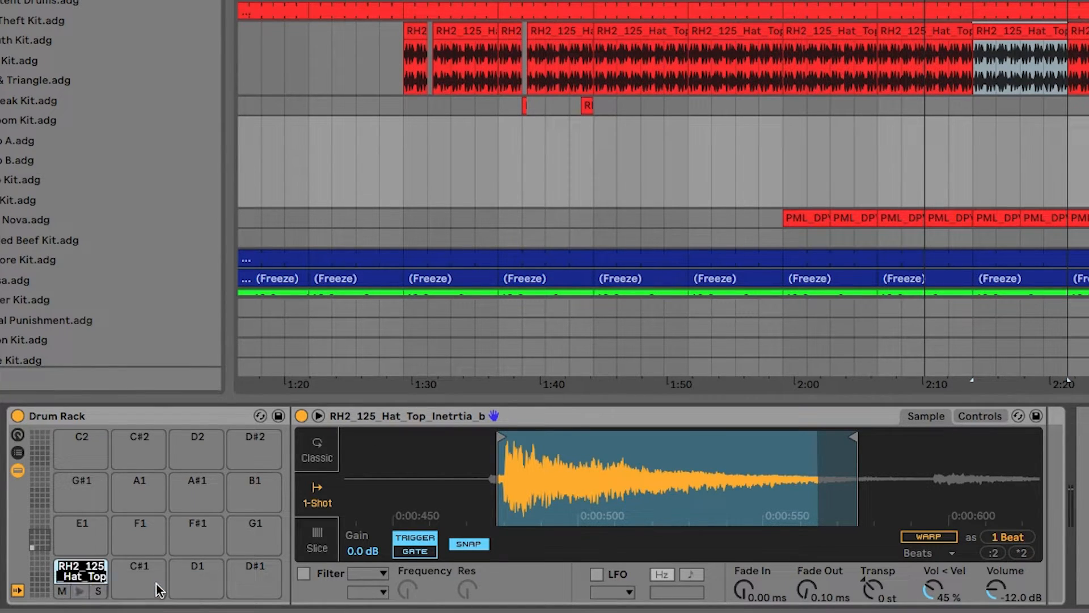
pyautogui.write('Clap')
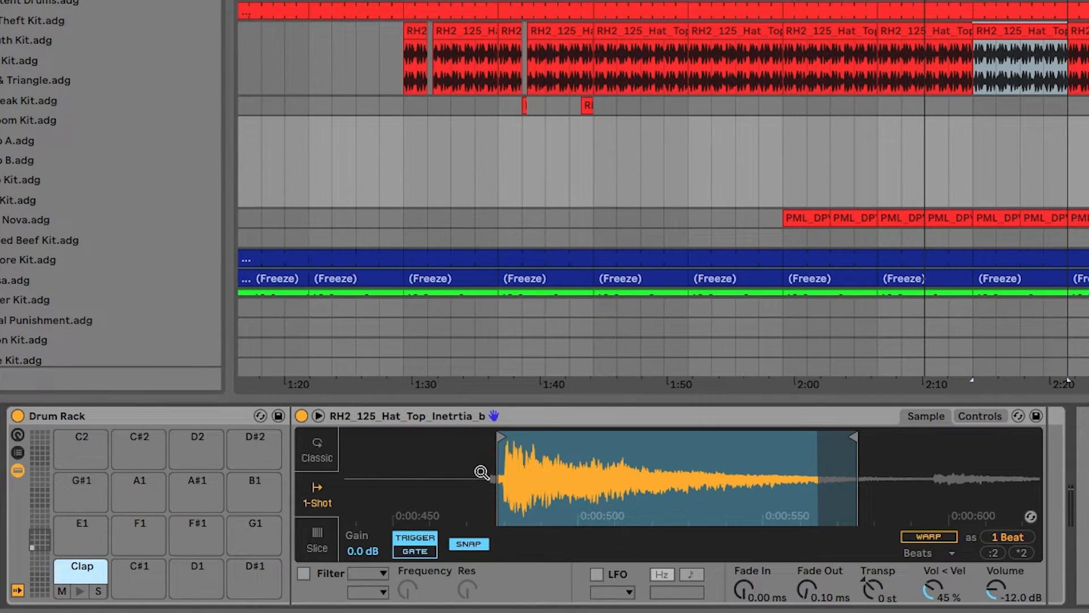
# Duplicate the Clap pad onto the C#1 pad and open the copy's sample
pyautogui.moveTo(576, 478); pyautogui.dragTo(576, 391)
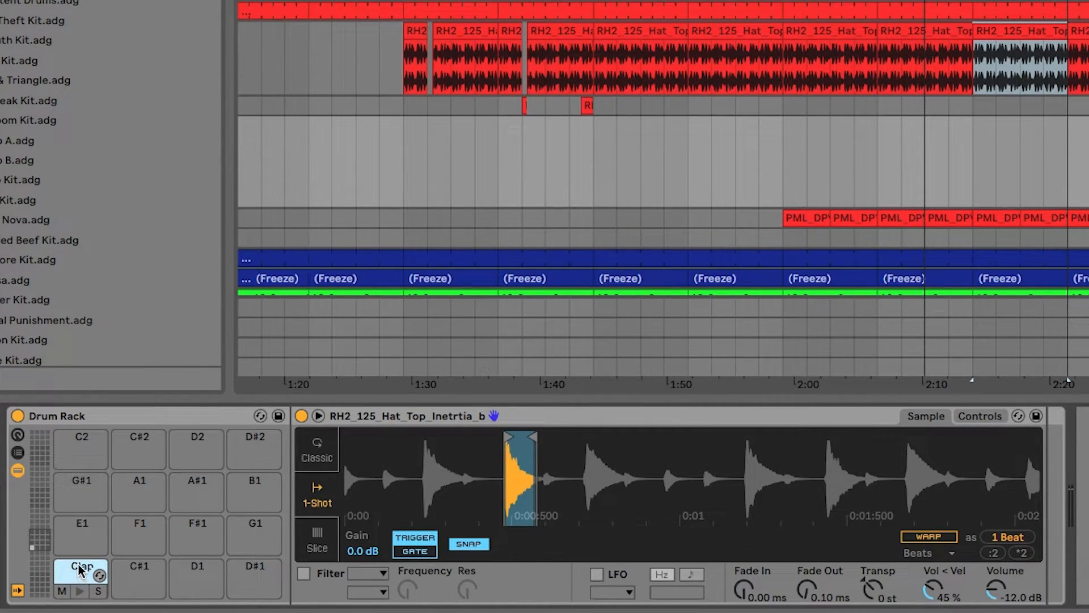
pyautogui.moveTo(78, 573); pyautogui.dragTo(143, 573)
pyautogui.click(130, 576)
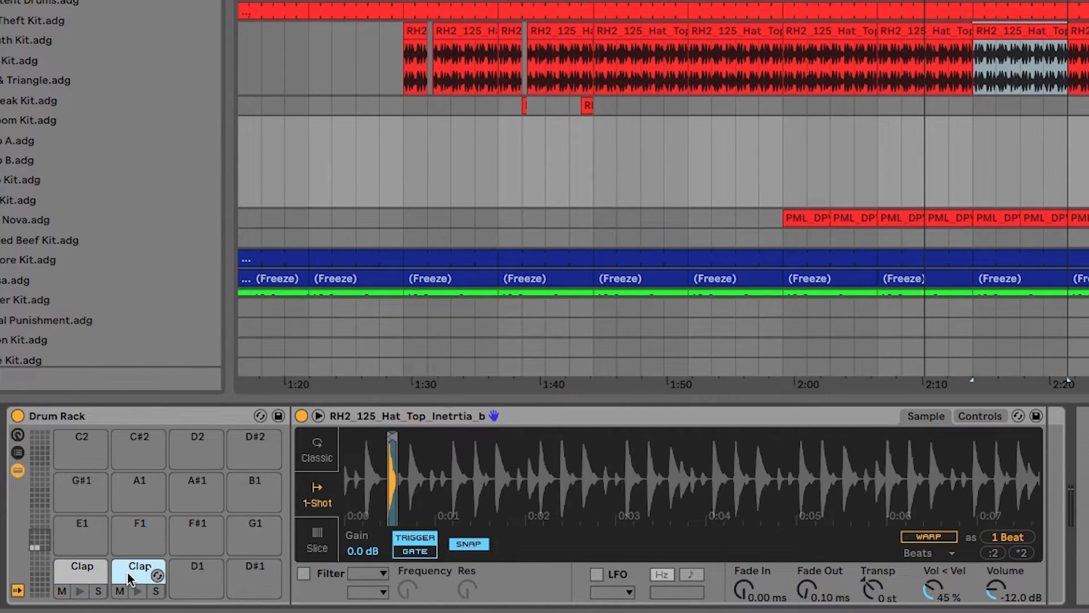
# Shift the C#1 pad's sample region to the next loud hit and set its start at the transient, about 0:00.720
pyautogui.moveTo(429, 469); pyautogui.dragTo(510, 455)
pyautogui.moveTo(452, 437); pyautogui.dragTo(543, 445)
pyautogui.moveTo(427, 437)
pyautogui.mouseDown()
pyautogui.moveTo(509, 452)
pyautogui.moveTo(522, 476)
pyautogui.mouseUp()
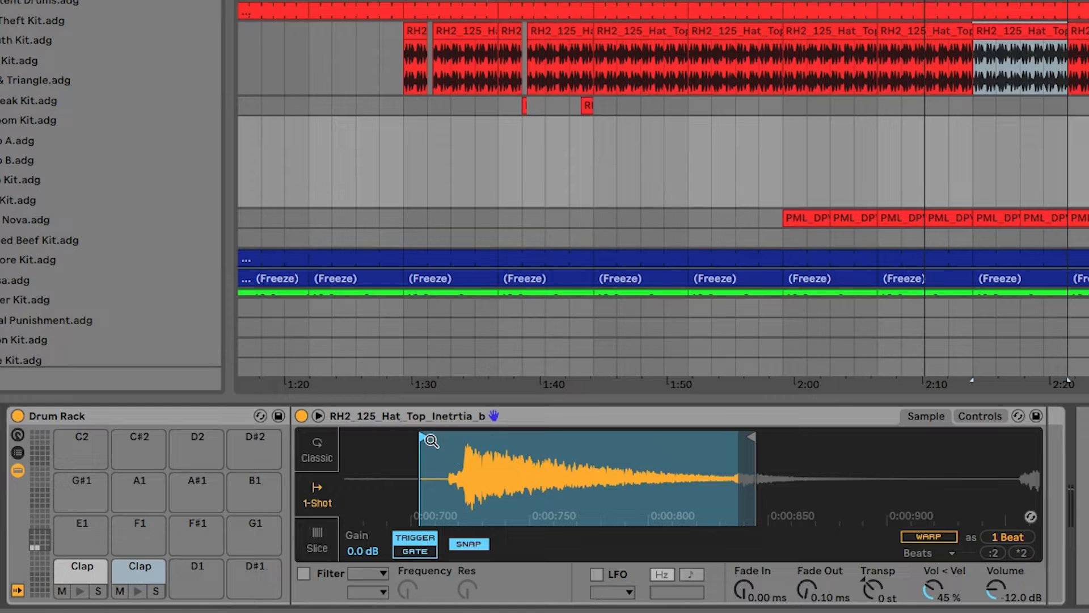
pyautogui.moveTo(426, 435); pyautogui.dragTo(462, 435)
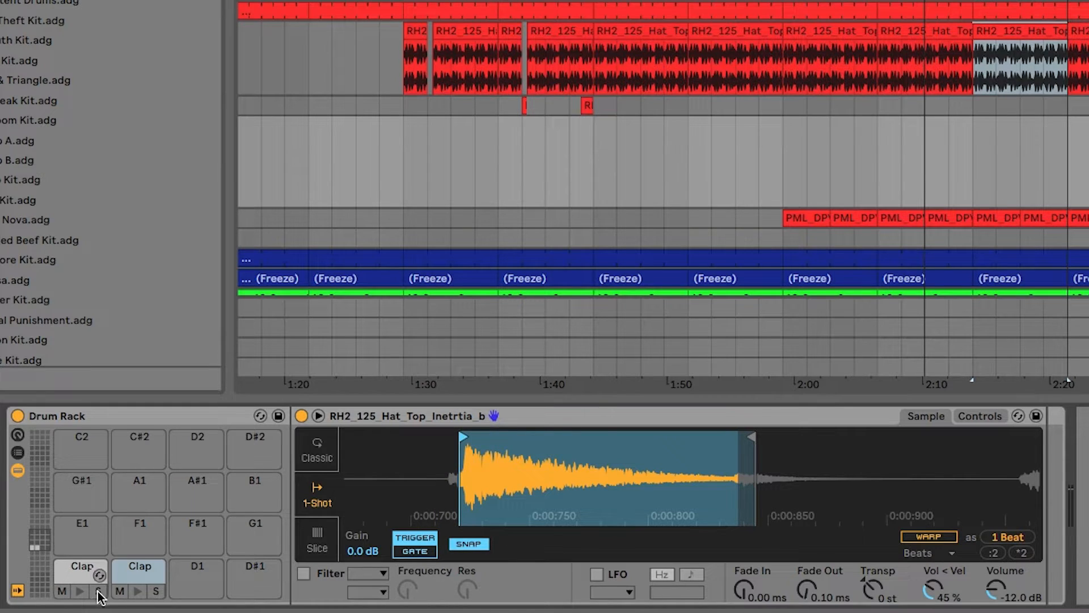
# Audition the C#1 and C1 pads to compare the two slices
pyautogui.click(135, 593)
pyautogui.click(79, 592)
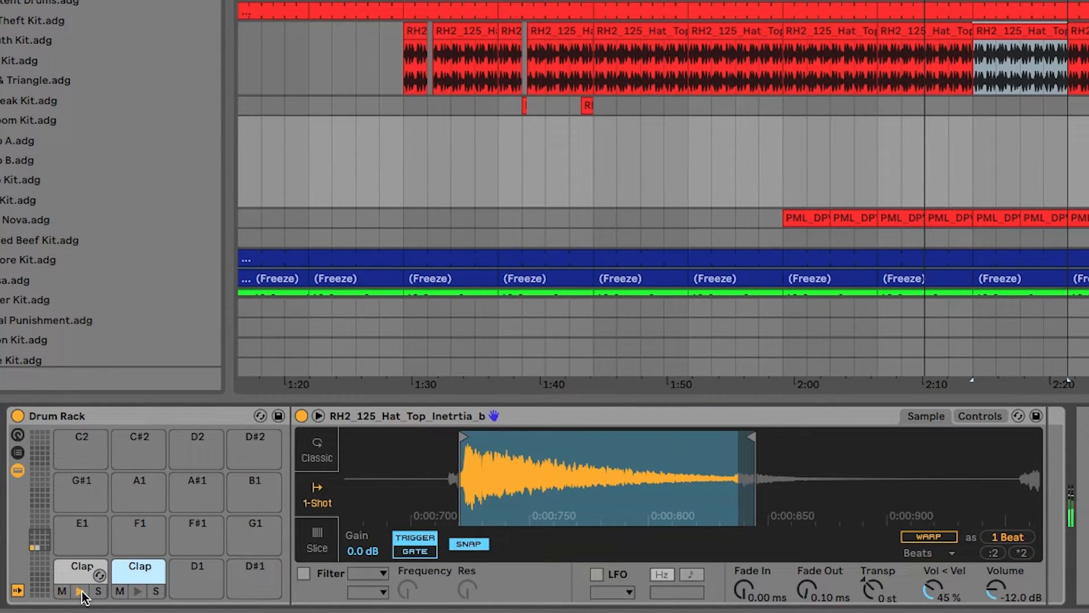
pyautogui.click(140, 589)
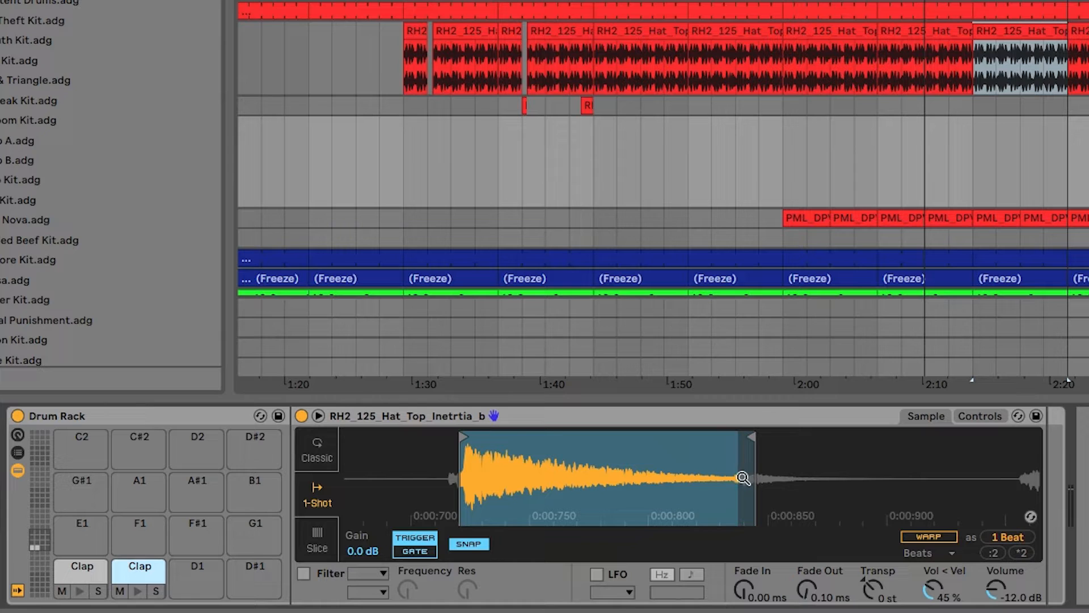
pyautogui.click(134, 594)
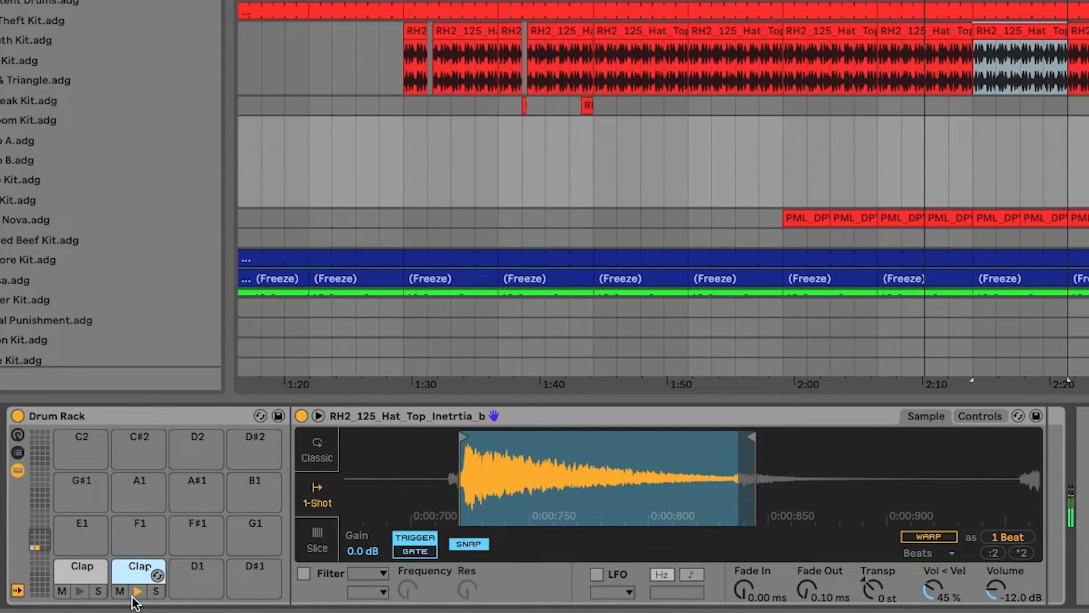
# Turn off Snap for the C#1 pad's sample, shorten its end to about 0:00.830, and audition it
pyautogui.moveTo(754, 434); pyautogui.dragTo(732, 435)
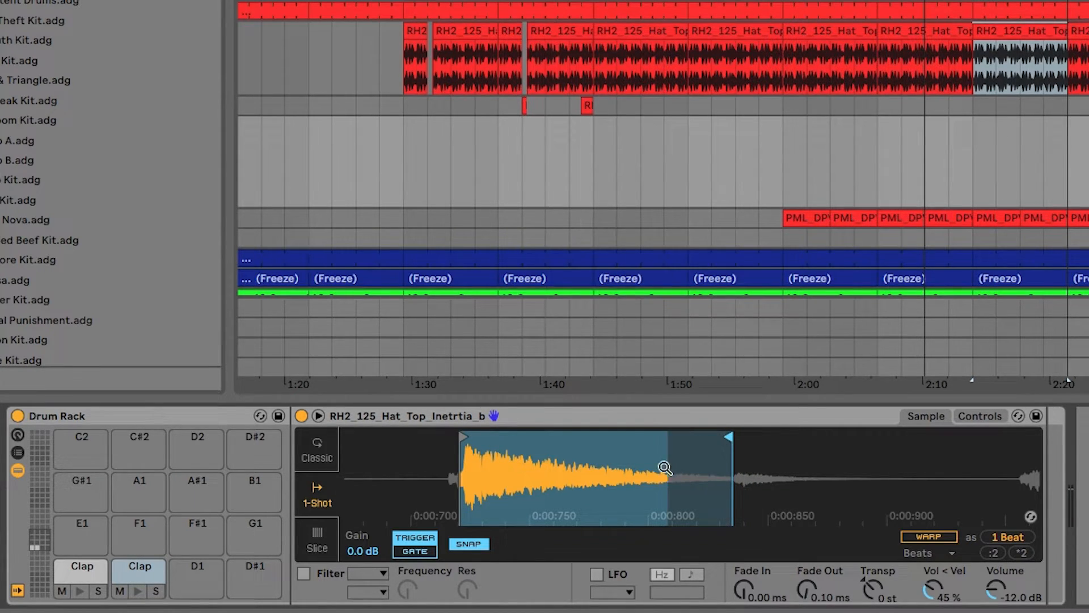
pyautogui.click(467, 544)
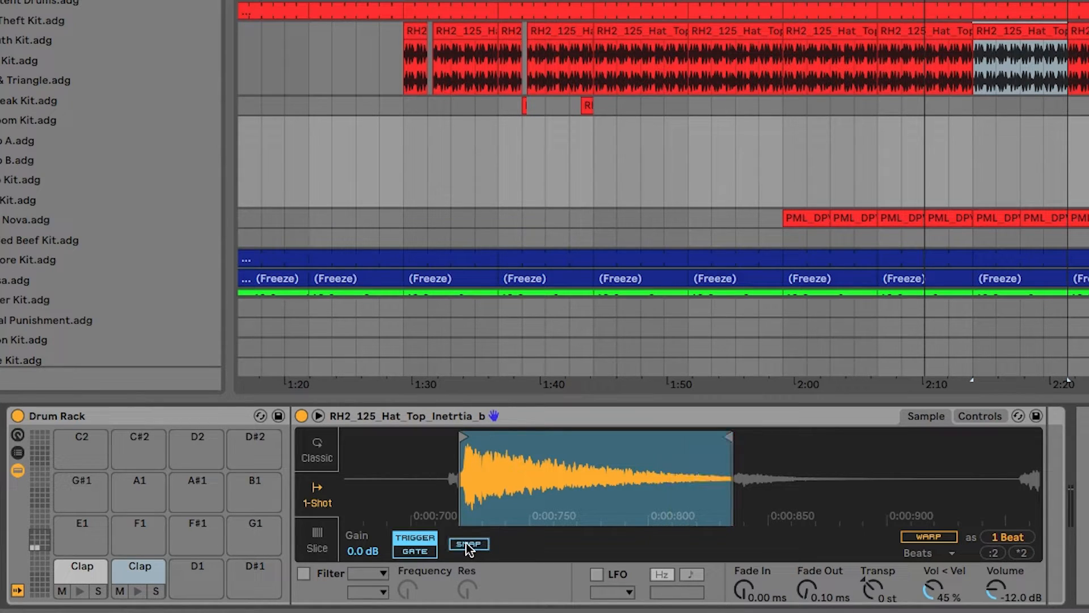
pyautogui.moveTo(723, 437); pyautogui.dragTo(728, 444)
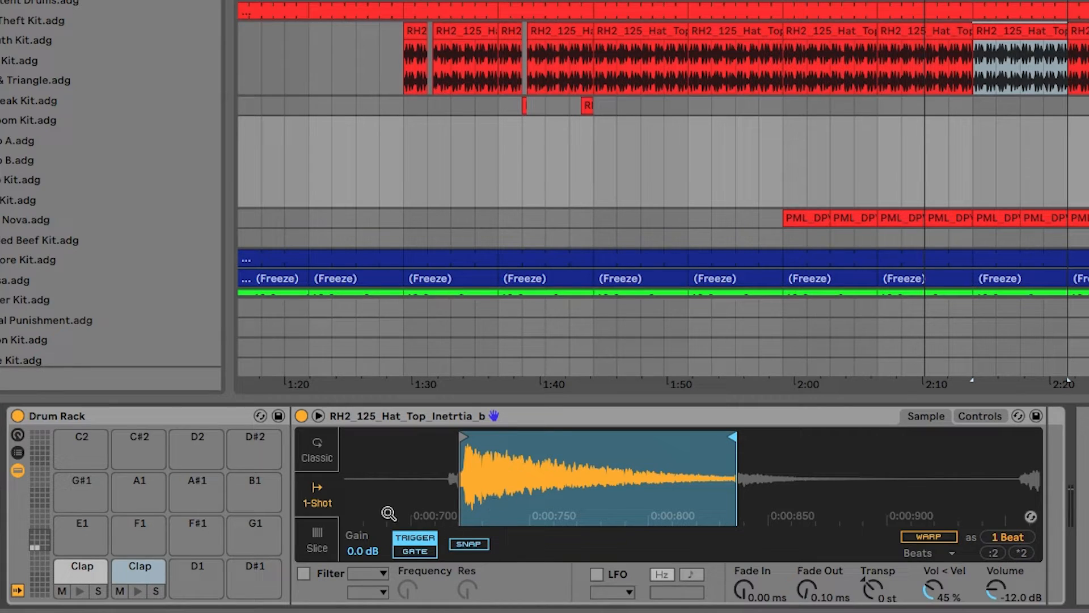
pyautogui.click(135, 591)
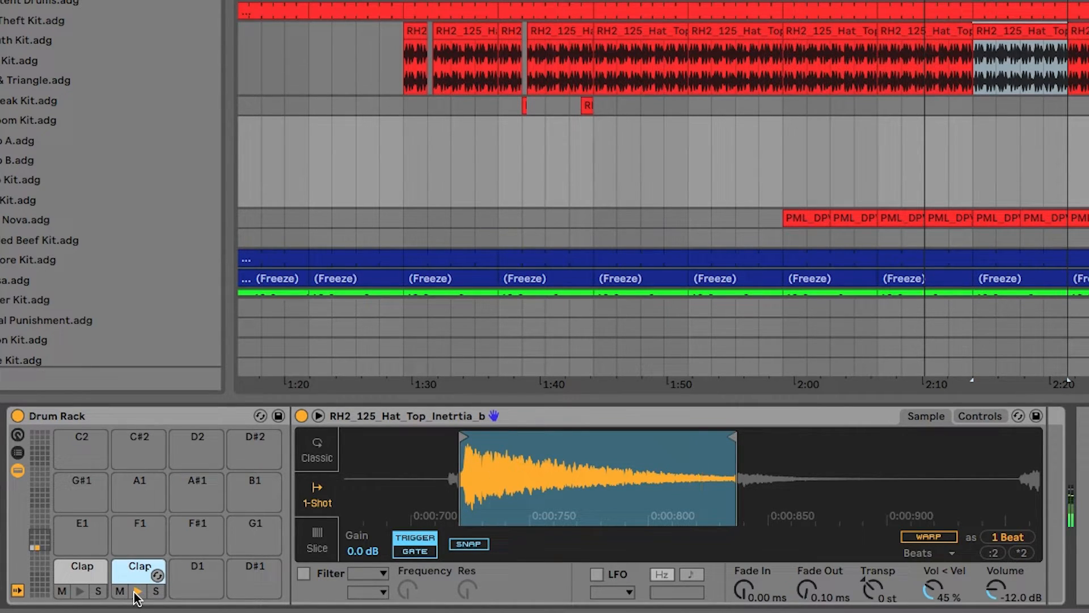
pyautogui.moveTo(737, 440); pyautogui.dragTo(716, 441)
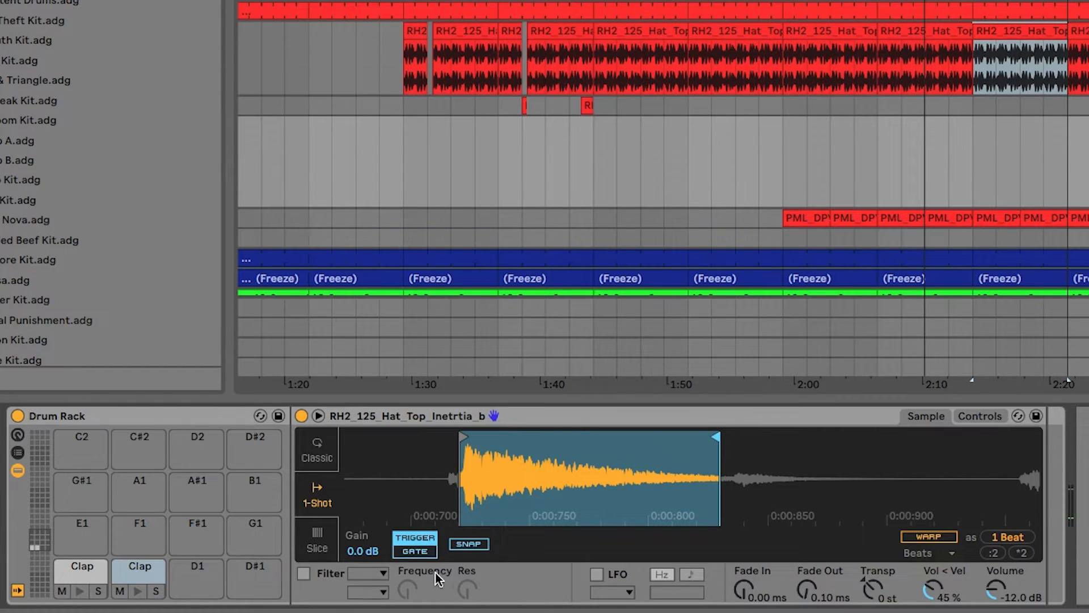
pyautogui.click(136, 585)
# Rename the C#1 pad as Hi Hat
pyautogui.rightClick(136, 584)
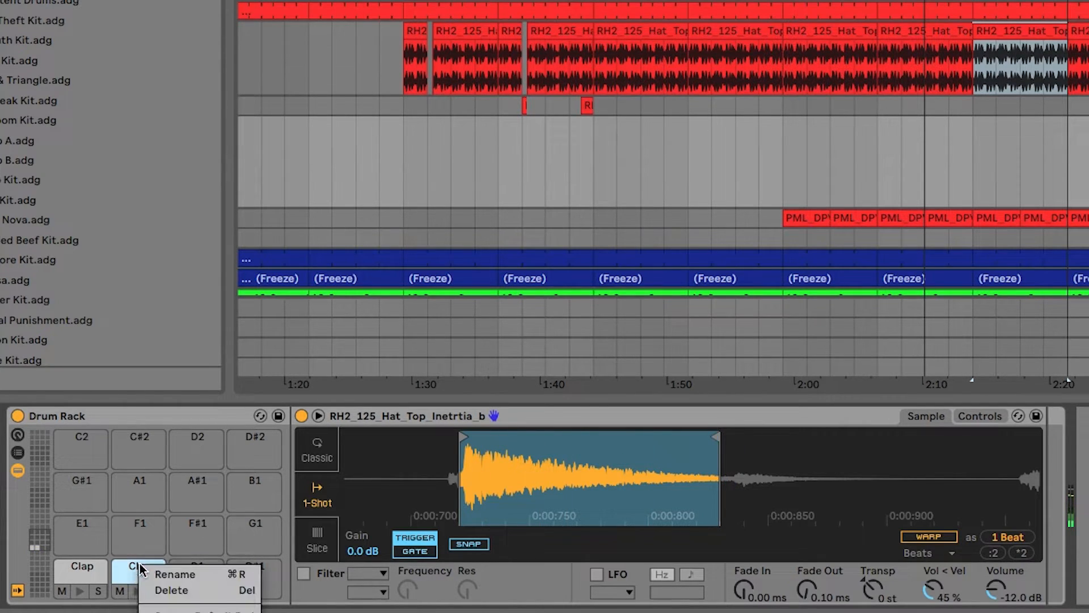
pyautogui.click(196, 574)
pyautogui.write('Hi Hat')
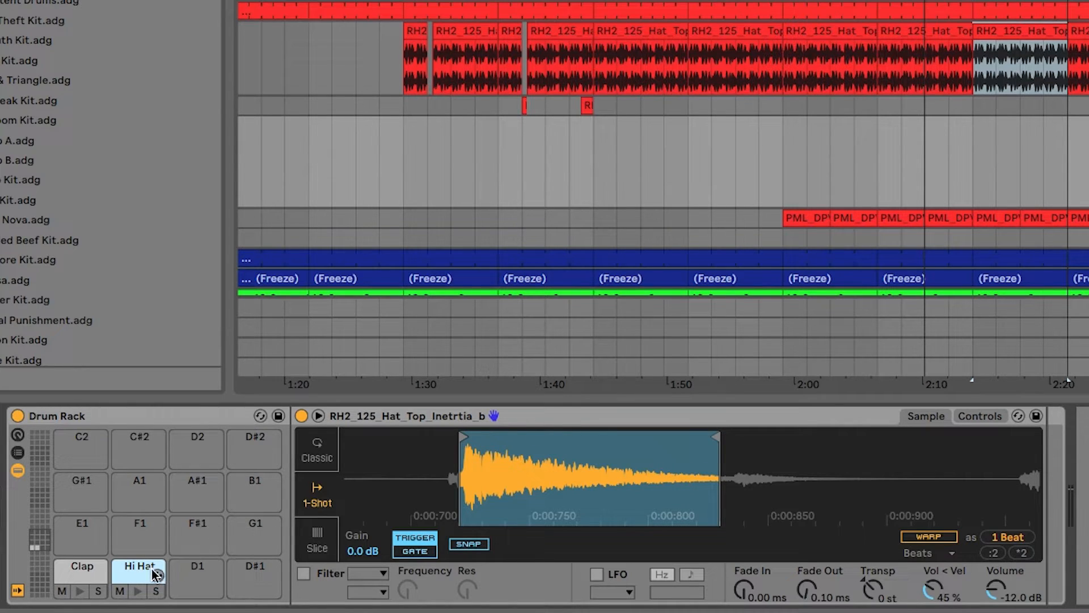
# Duplicate the Hi Hat pad onto D1, set its region to the hit between about 0:07.560 and 0:07.655, and audition it
pyautogui.moveTo(192, 570); pyautogui.dragTo(196, 575)
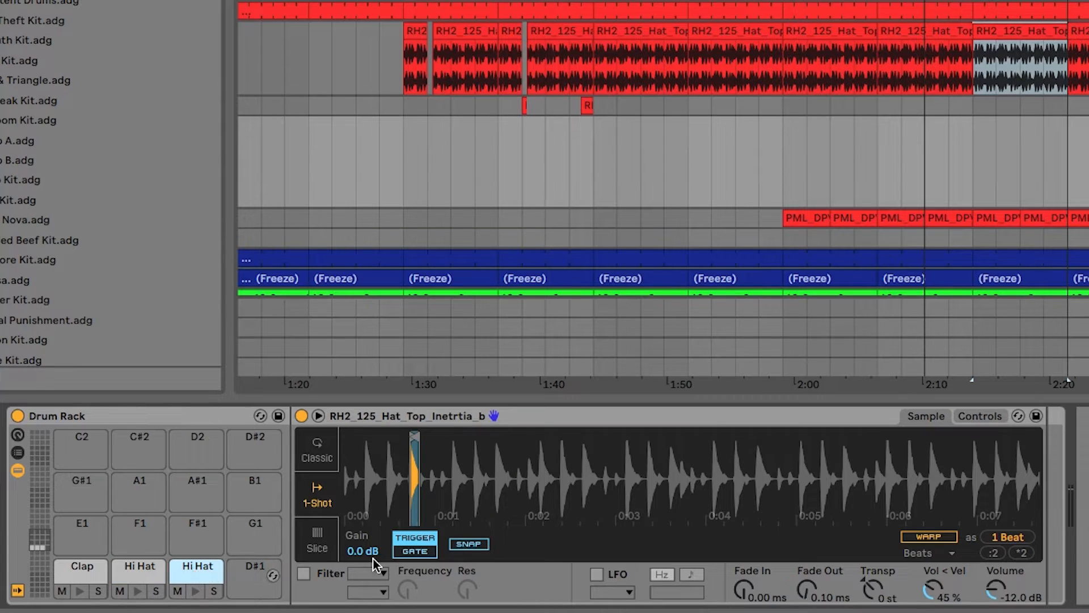
pyautogui.moveTo(414, 435); pyautogui.dragTo(1037, 450)
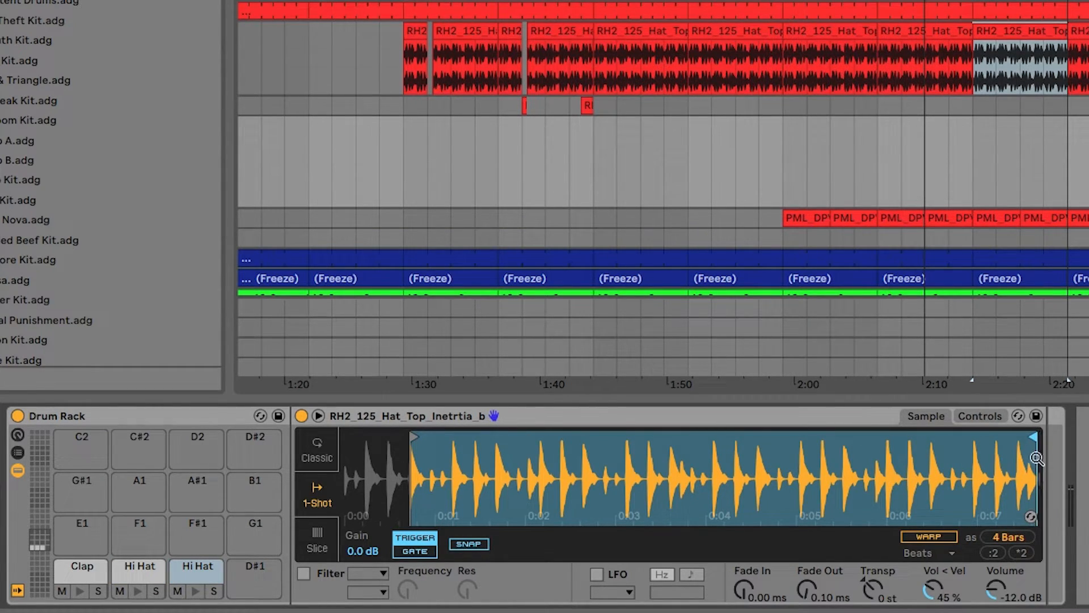
pyautogui.moveTo(413, 436)
pyautogui.mouseDown()
pyautogui.moveTo(1009, 454)
pyautogui.moveTo(1024, 462)
pyautogui.moveTo(1026, 488)
pyautogui.moveTo(527, 539)
pyautogui.moveTo(664, 386)
pyautogui.mouseUp()
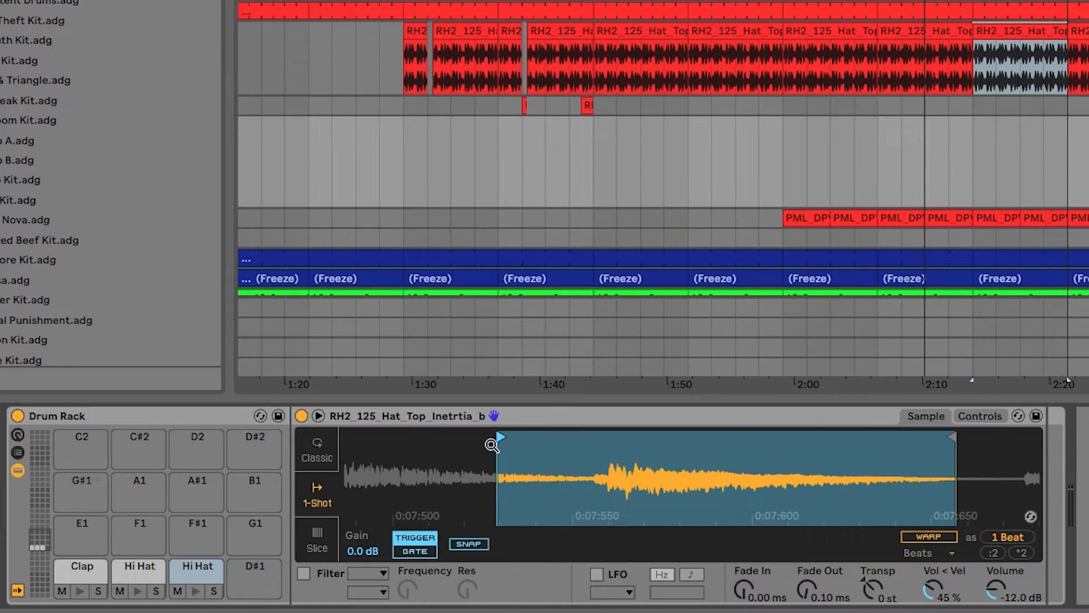
pyautogui.moveTo(502, 431); pyautogui.dragTo(607, 436)
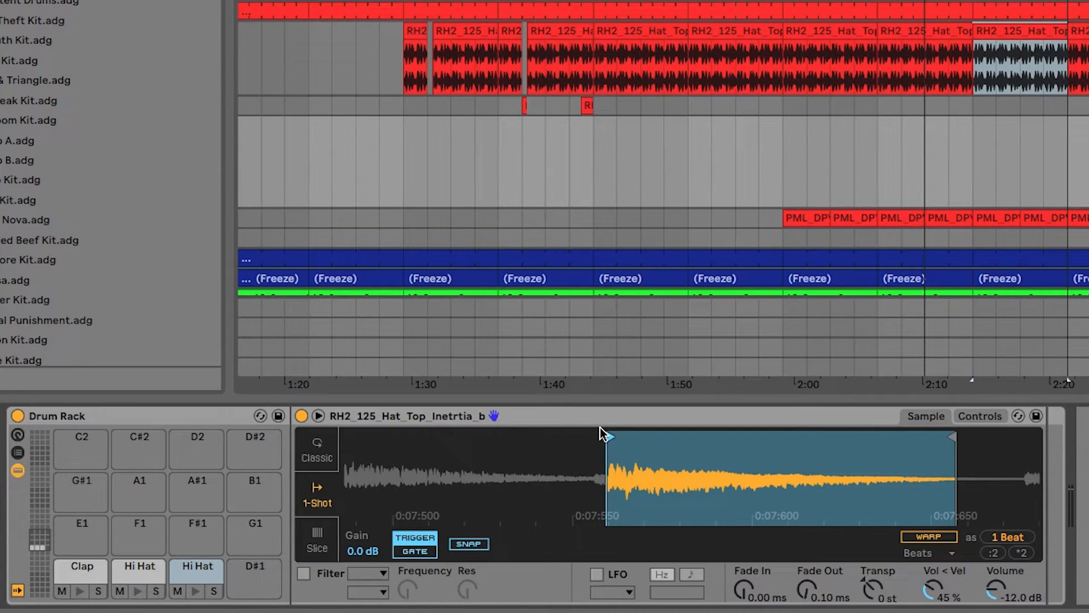
pyautogui.click(187, 591)
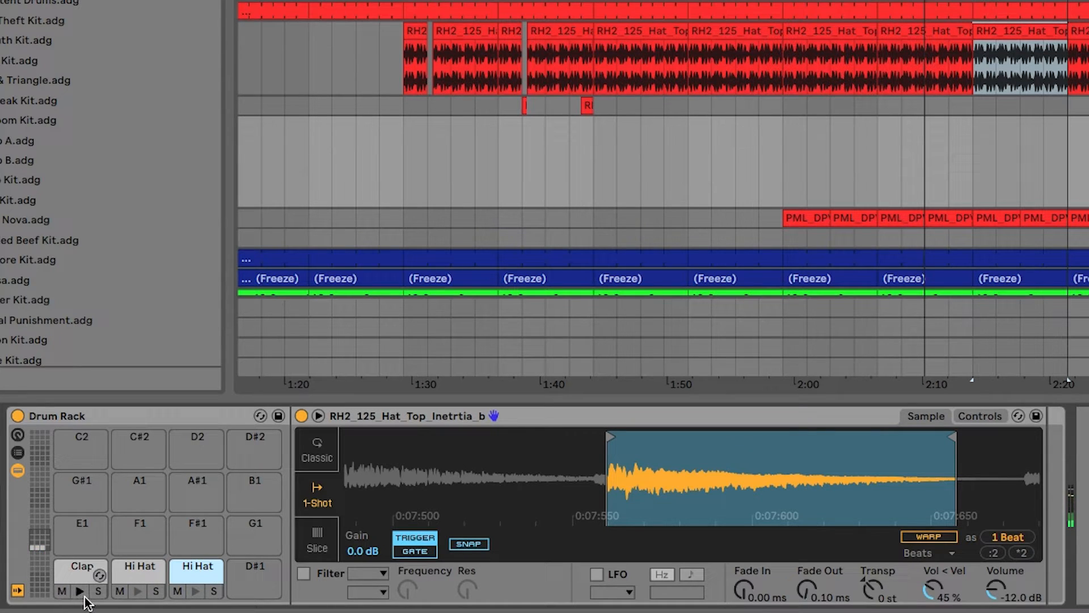
pyautogui.click(195, 591)
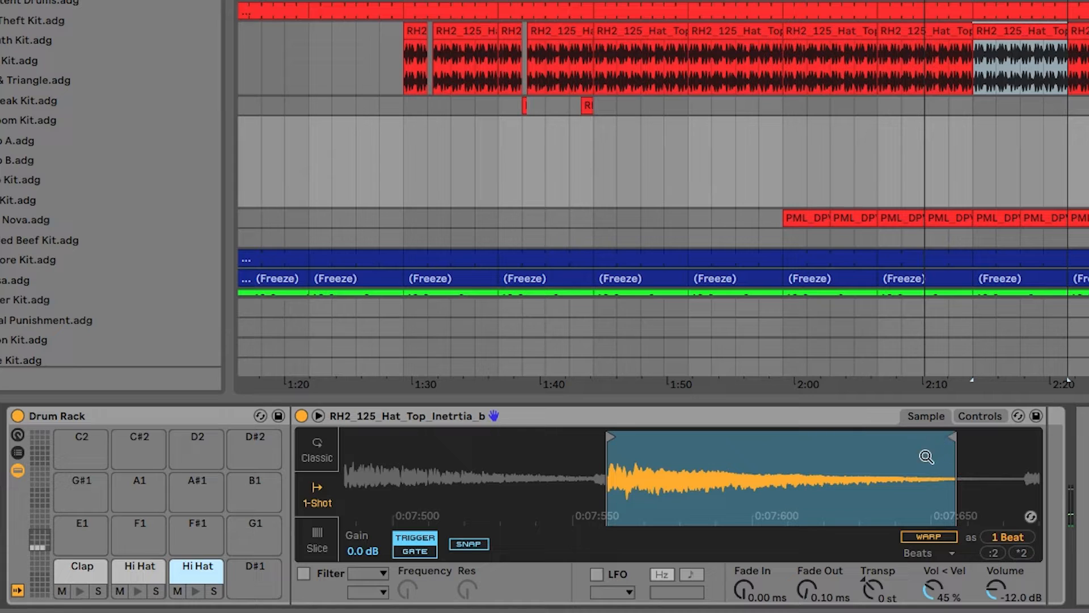
# Rename the duplicated Hi Hat pad on D1 as Snare
pyautogui.rightClick(214, 566)
pyautogui.click(226, 579)
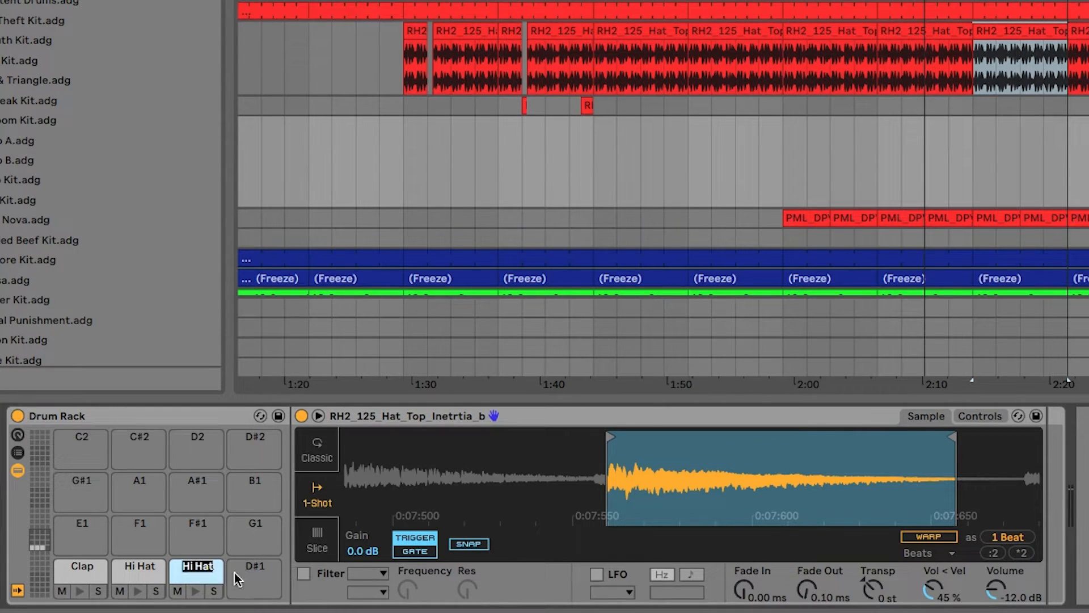
pyautogui.write('Snare')
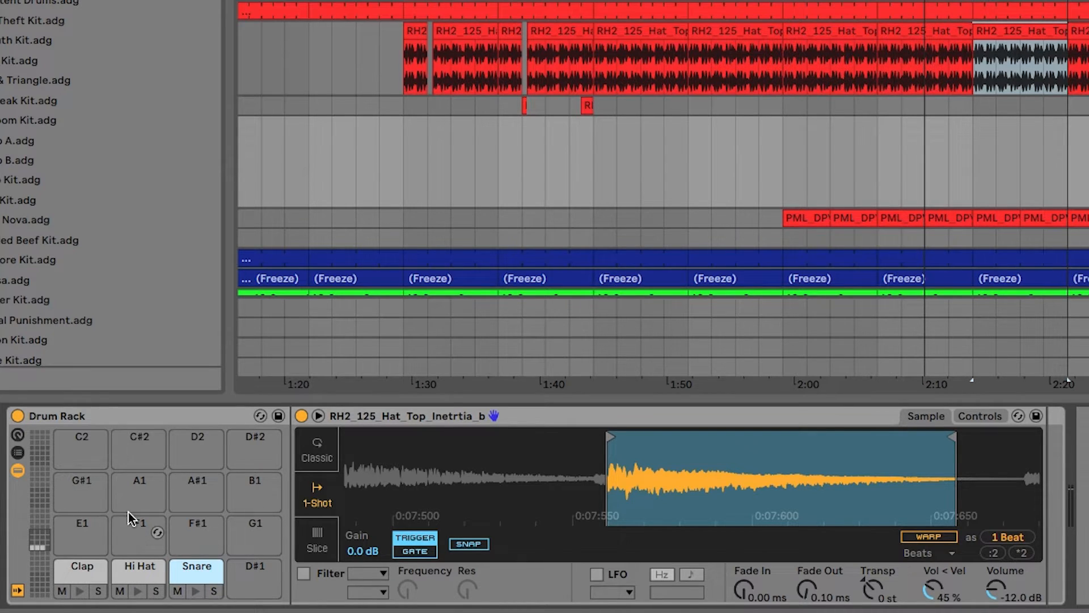
# Audition the Clap, Hi Hat and Snare pads and look over the rest of the loop's waveform for further hits
pyautogui.click(80, 591)
pyautogui.click(139, 591)
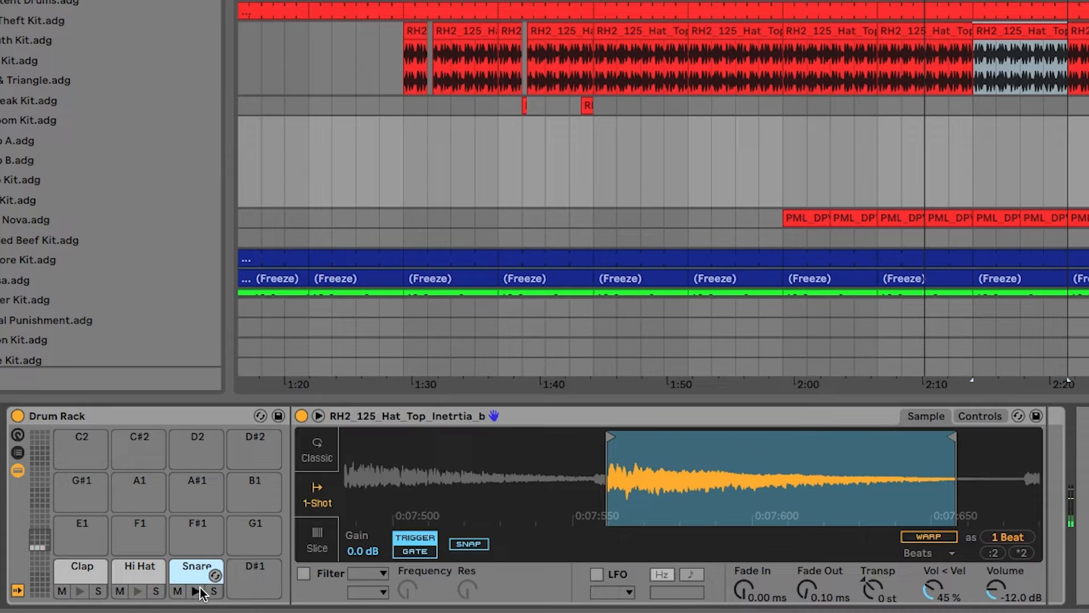
pyautogui.moveTo(744, 502); pyautogui.dragTo(743, 460)
pyautogui.moveTo(1002, 478); pyautogui.dragTo(984, 465)
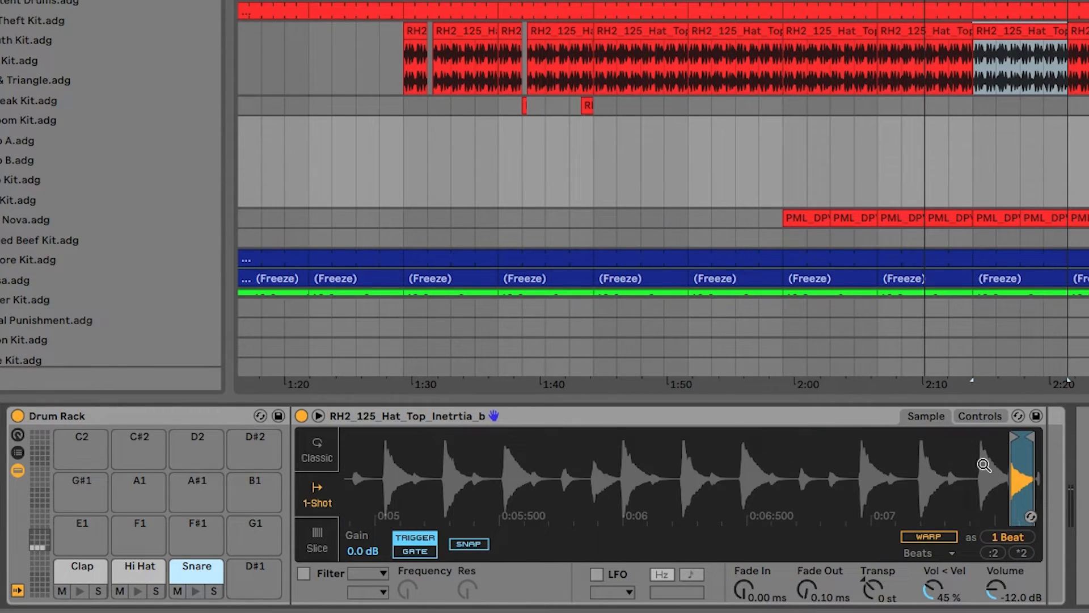
pyautogui.click(835, 475)
pyautogui.moveTo(826, 472); pyautogui.dragTo(964, 481)
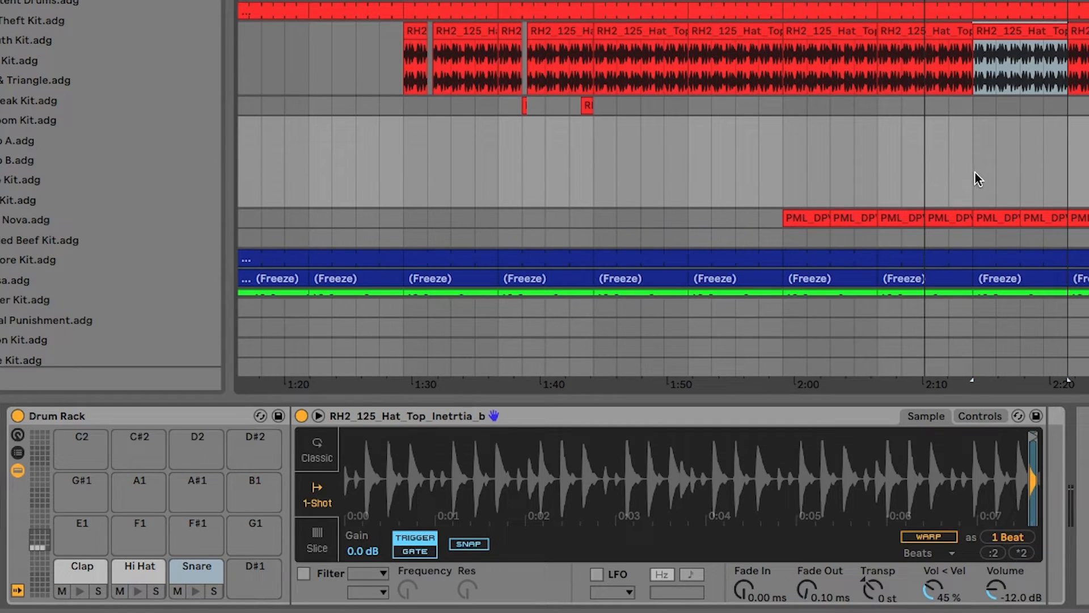
# Insert an empty four-bar MIDI clip on the Drum Rack track, from bar 73 to bar 77
pyautogui.moveTo(968, 171); pyautogui.dragTo(1064, 184)
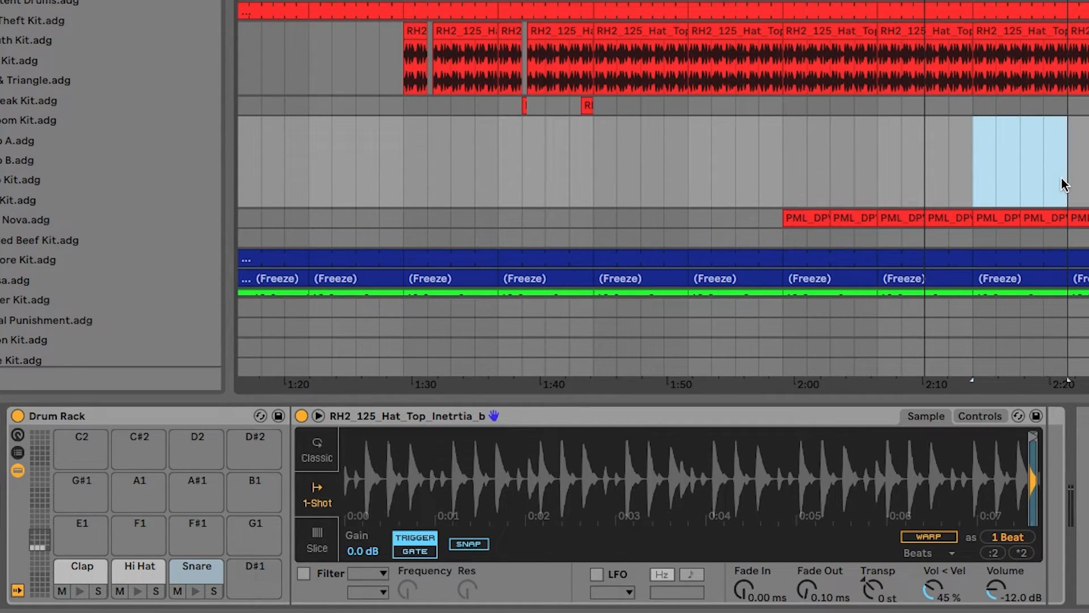
pyautogui.rightClick(993, 158)
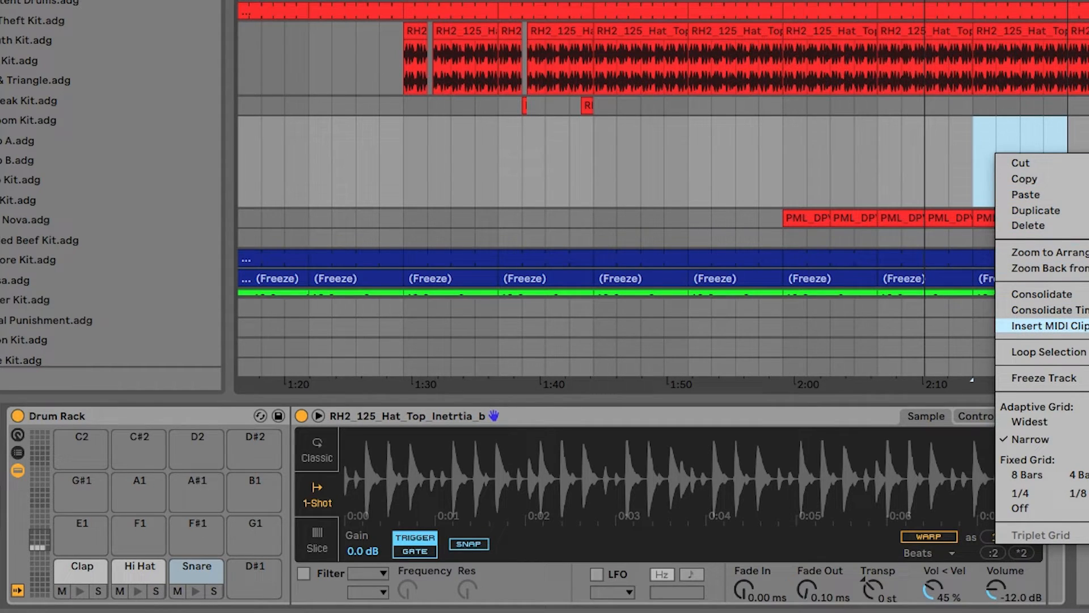
pyautogui.click(1043, 326)
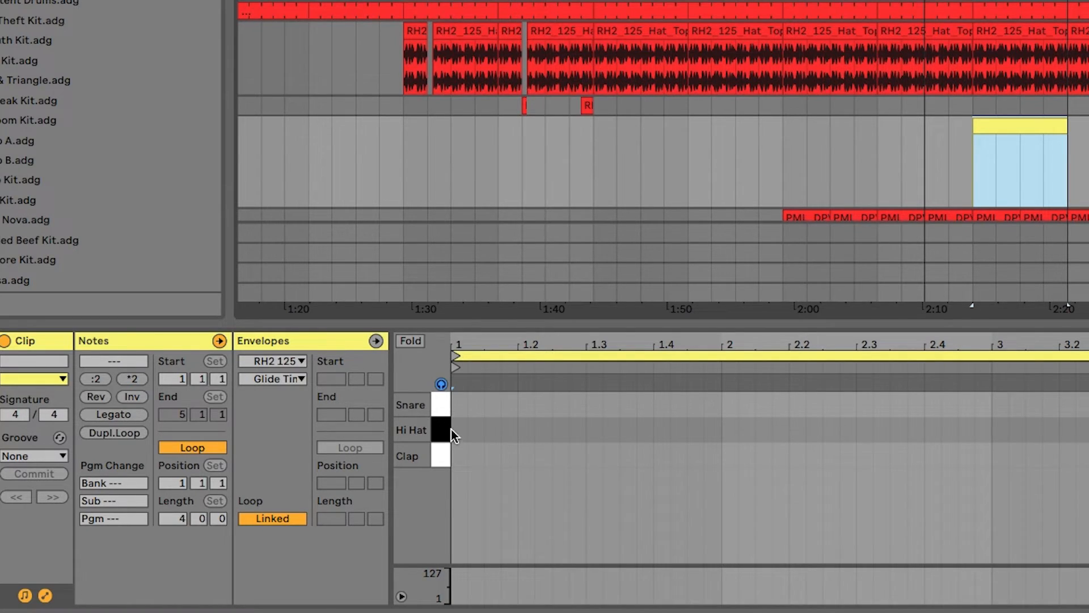
# Add Hi Hat notes at 1.1.3 and 1.2.3 and a Clap note at 1.2 in the new MIDI clip
pyautogui.click(437, 430)
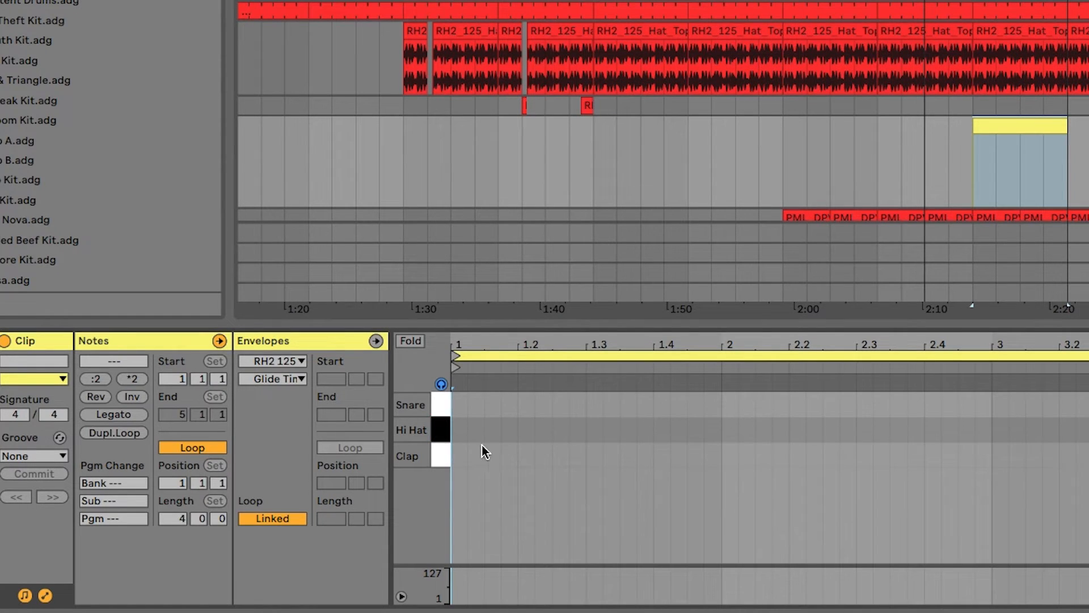
pyautogui.doubleClick(492, 430)
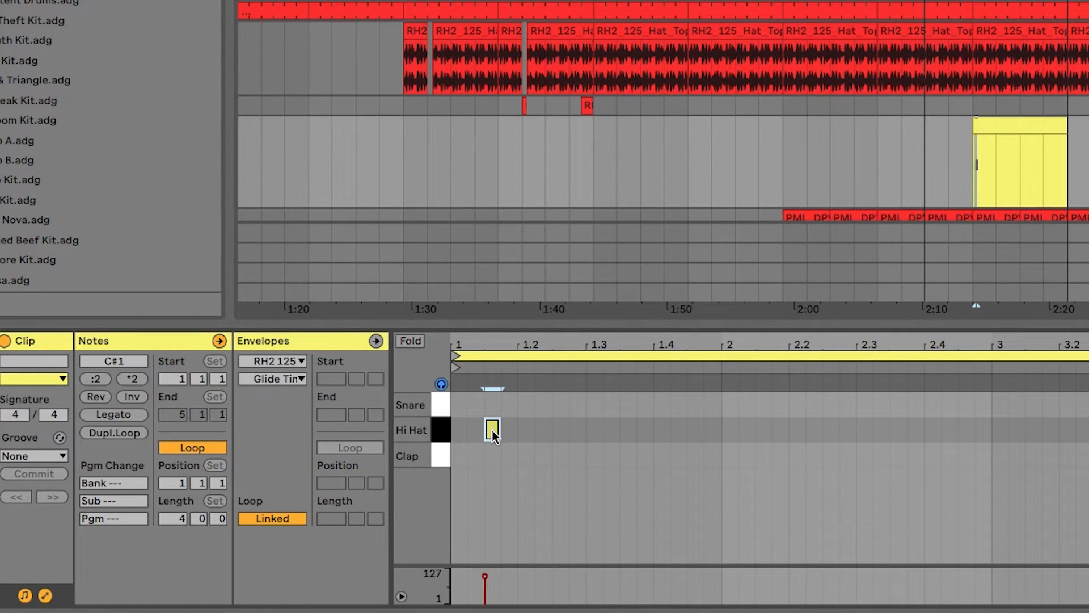
pyautogui.doubleClick(554, 432)
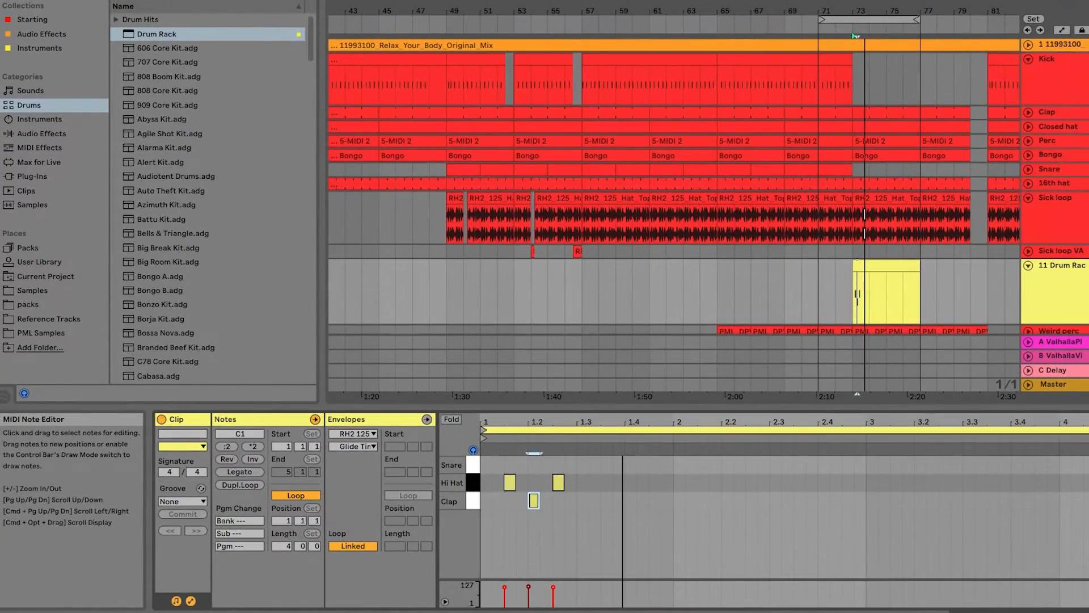
# Load PML_DPV1_909_KICK_09.wav from the 01 KICK folder of PML Samples onto the Drum Rack's D#1 pad
pyautogui.click(1072, 296)
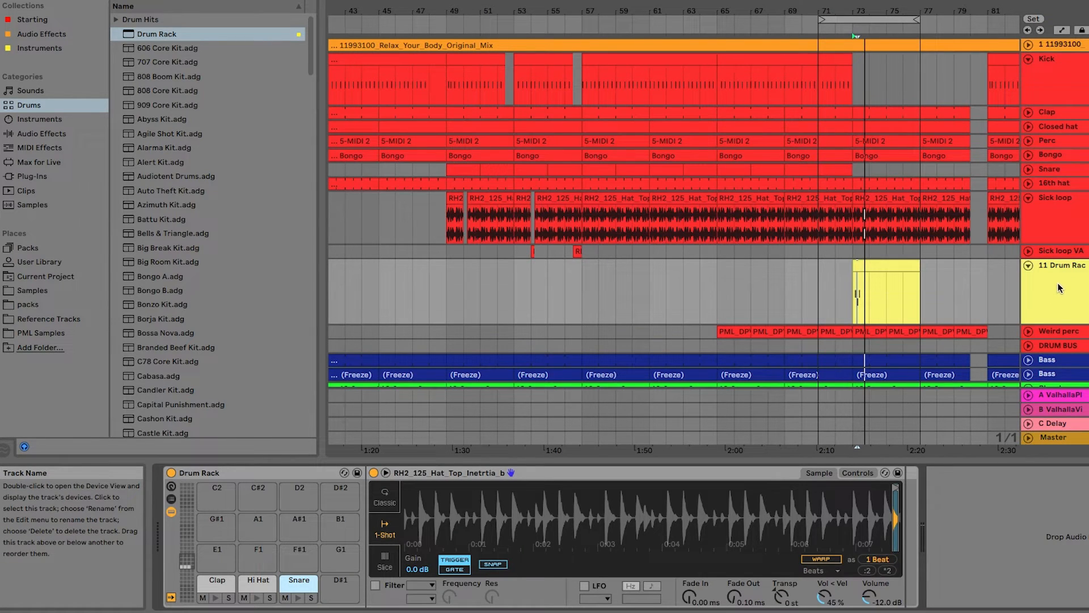
pyautogui.click(32, 333)
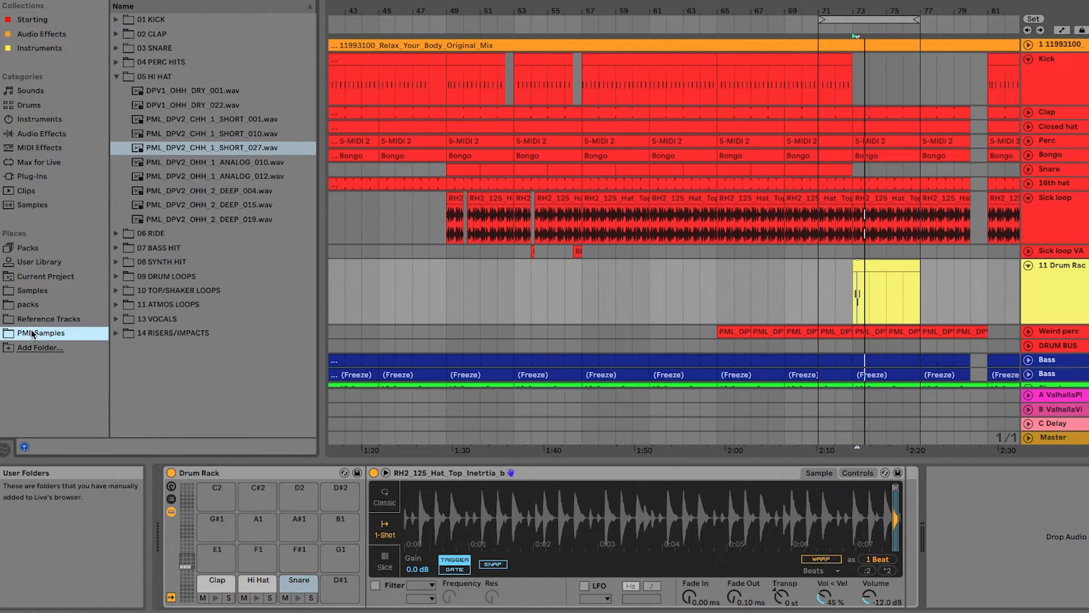
pyautogui.click(125, 75)
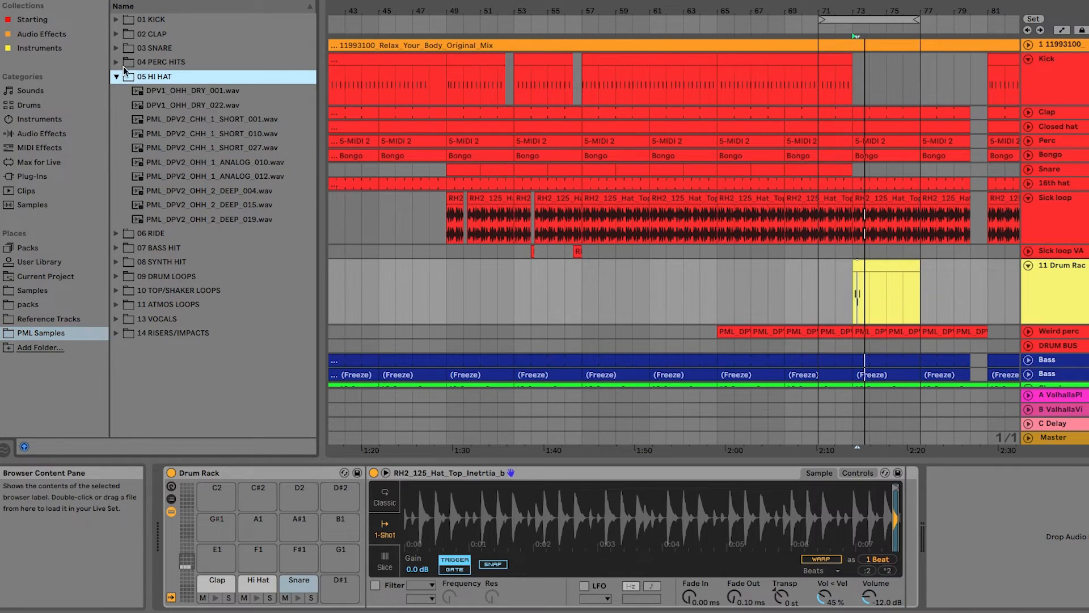
pyautogui.click(120, 20)
pyautogui.click(183, 66)
pyautogui.click(204, 106)
pyautogui.click(218, 135)
pyautogui.click(207, 121)
pyautogui.moveTo(199, 122); pyautogui.dragTo(341, 585)
# Rename the D#1 pad as Kick
pyautogui.rightClick(342, 587)
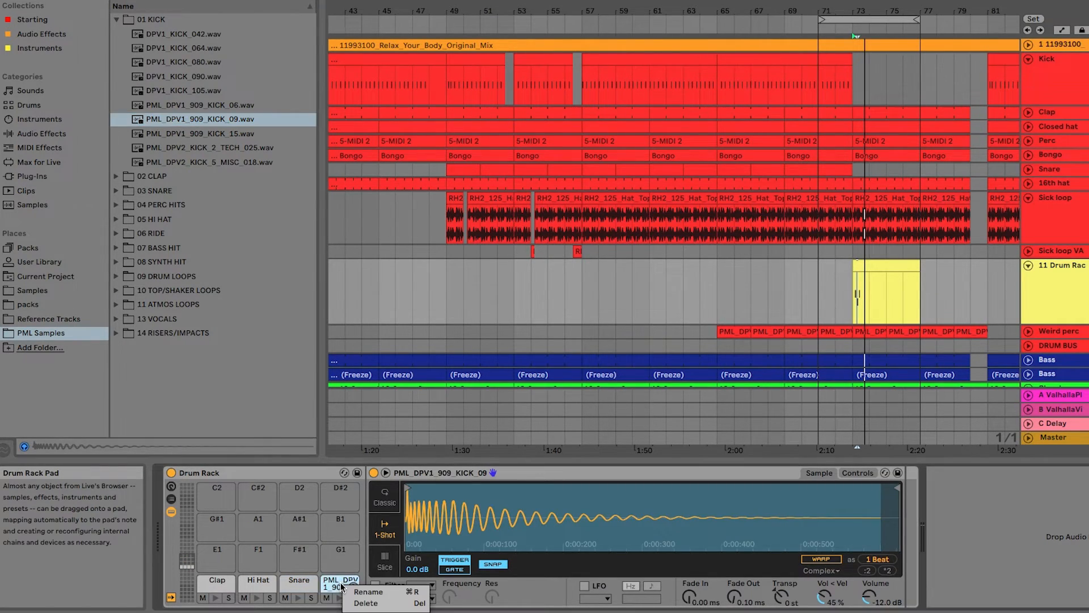
pyautogui.click(372, 592)
pyautogui.write('Kick')
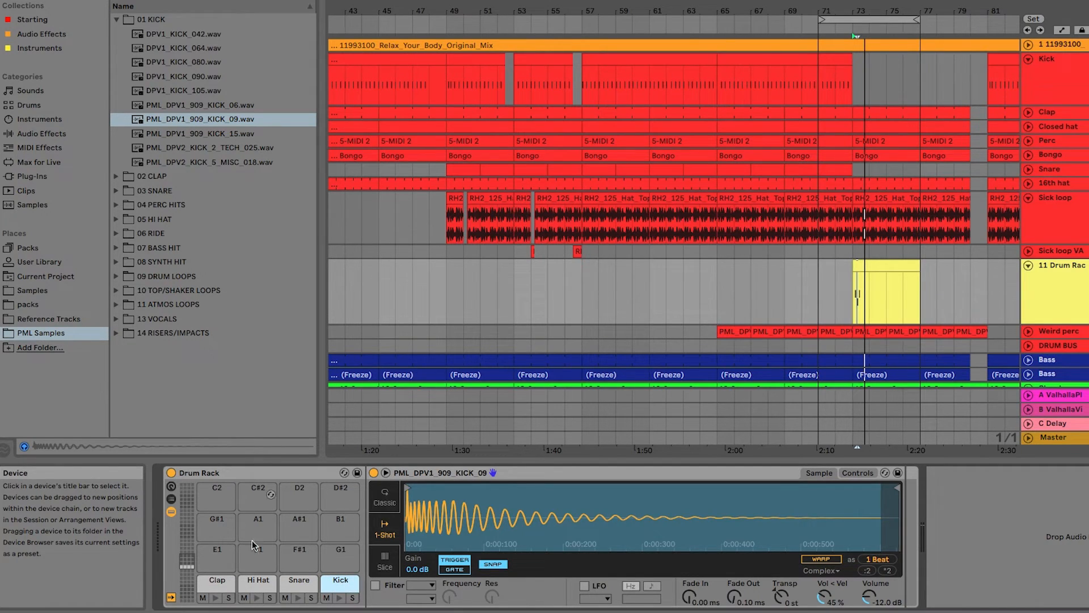
# Save the Drum Rack to the User Library as a preset named New house kit
pyautogui.click(358, 476)
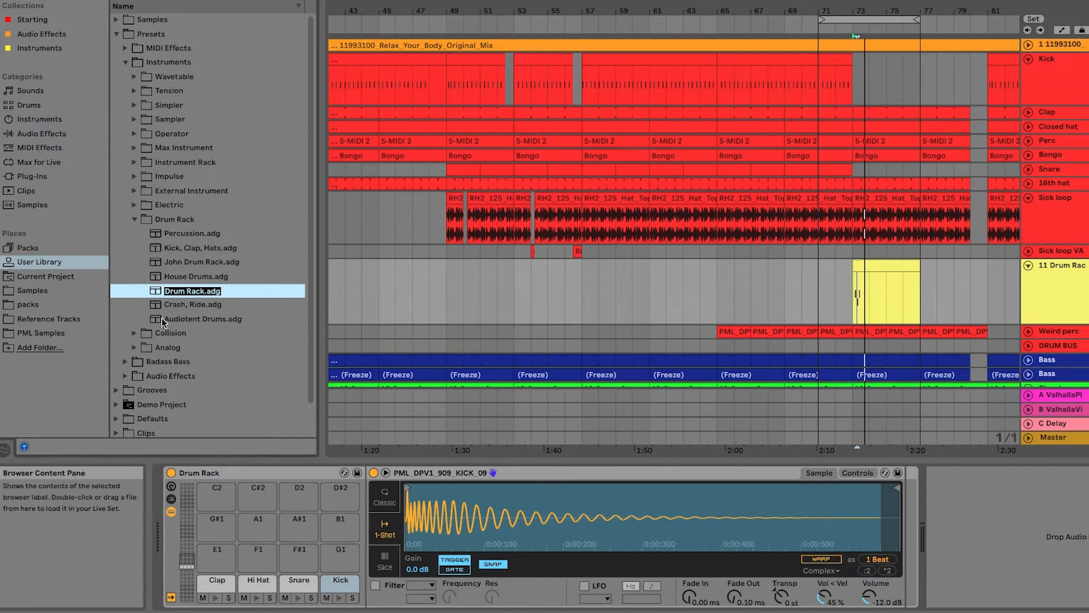
pyautogui.write('New house kit')
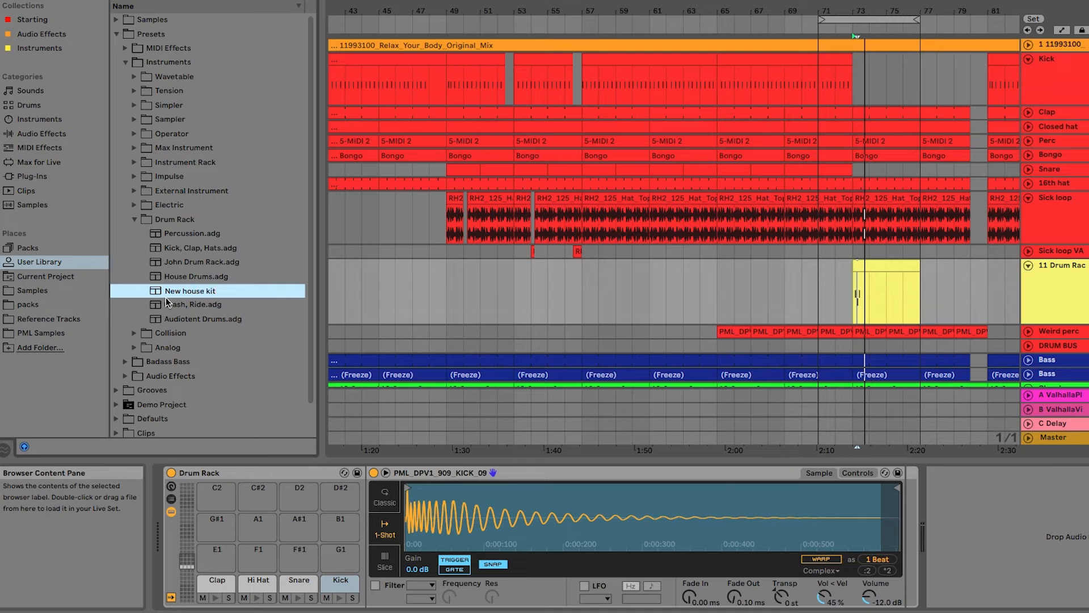
pyautogui.press('Return')
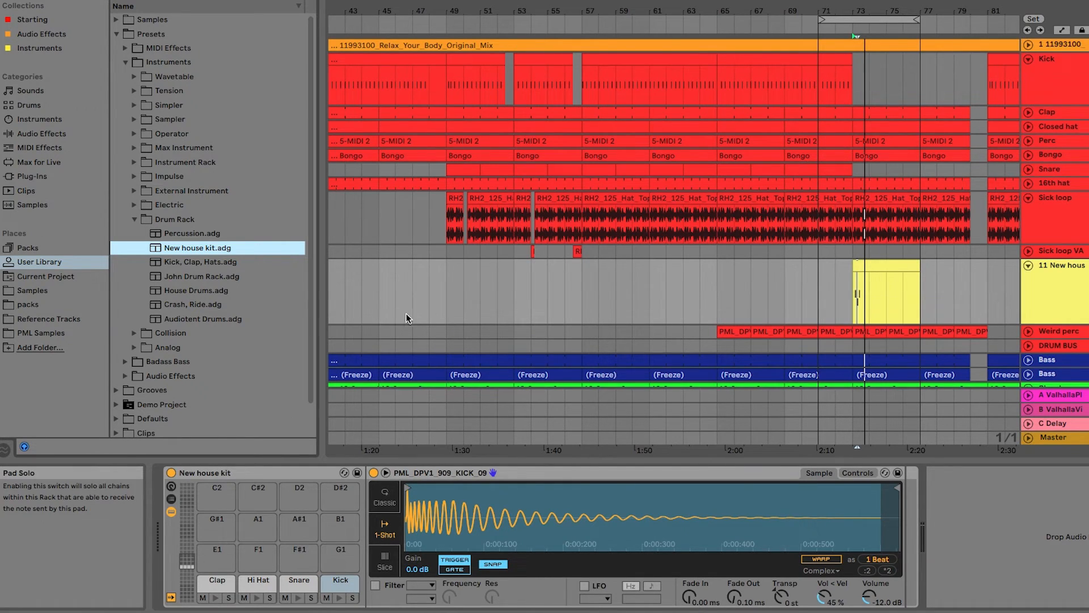
# Locate the New house kit preset in the User Library under Presets, Instruments, Drum Rack
pyautogui.scroll(-3, 448, 294)
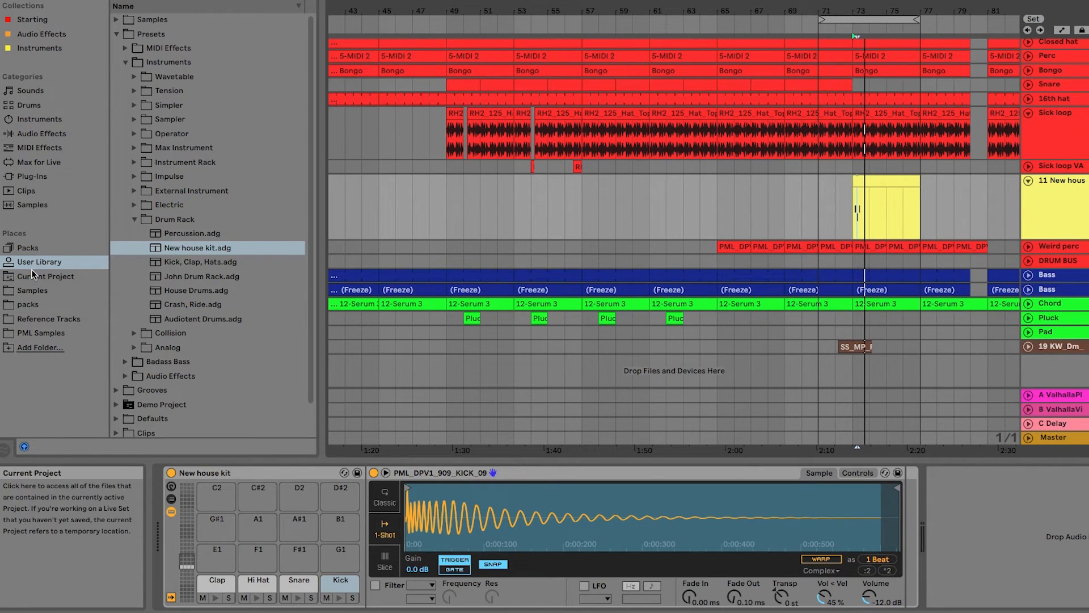
pyautogui.click(55, 263)
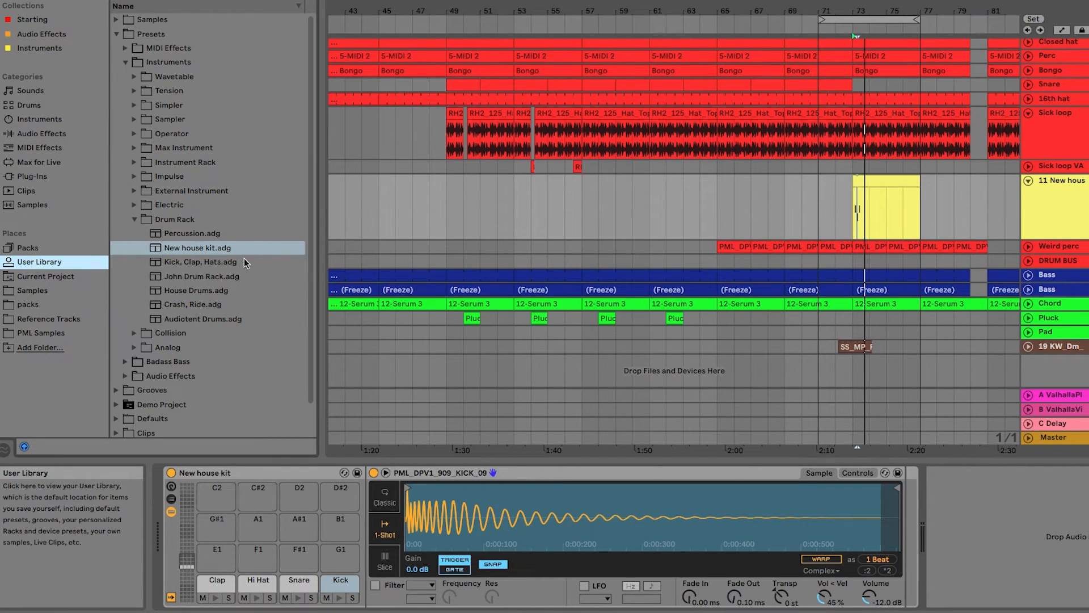
pyautogui.click(156, 35)
pyautogui.click(176, 63)
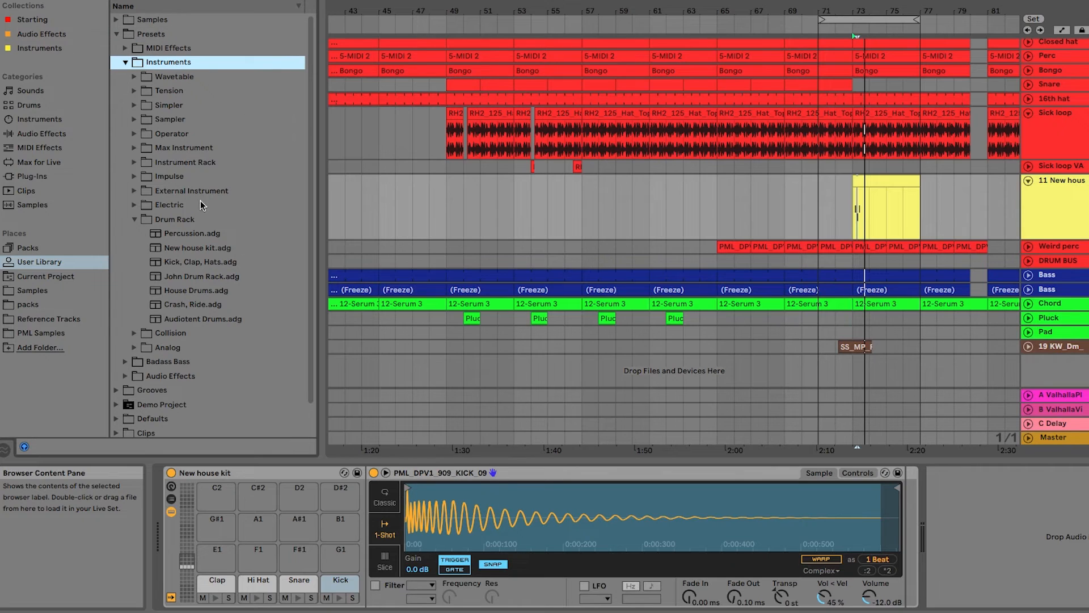
pyautogui.click(177, 221)
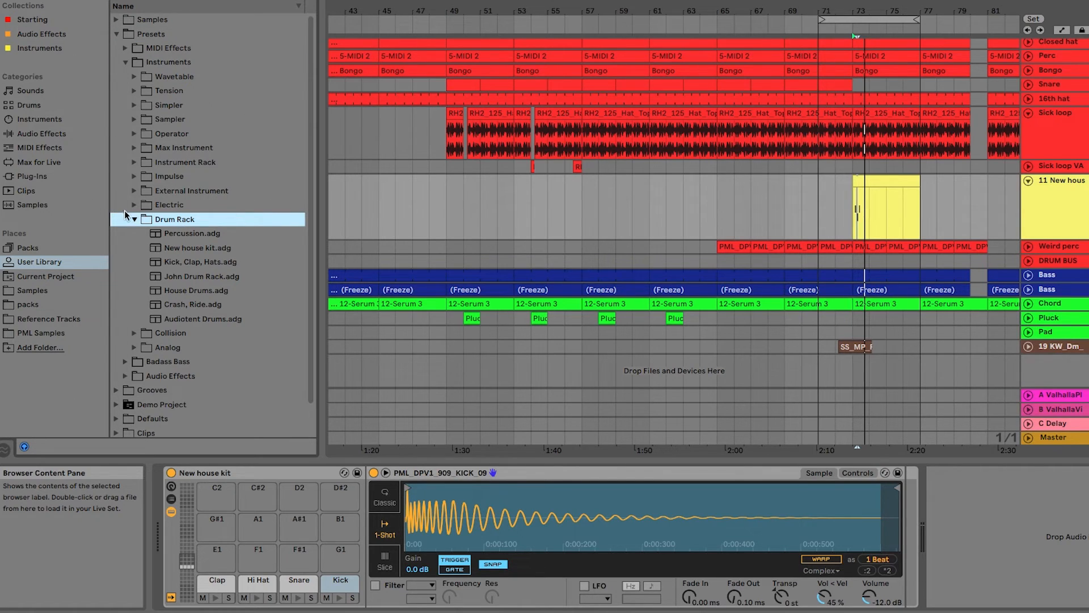
pyautogui.click(210, 250)
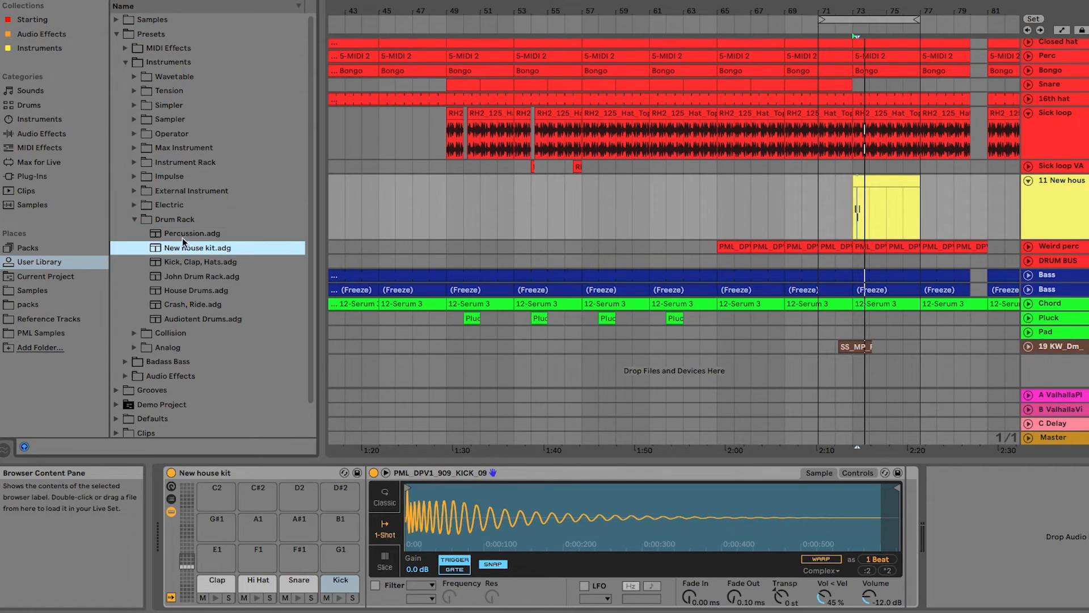
# Load the New house kit preset onto a new track below the existing tracks and show its devices
pyautogui.click(1069, 128)
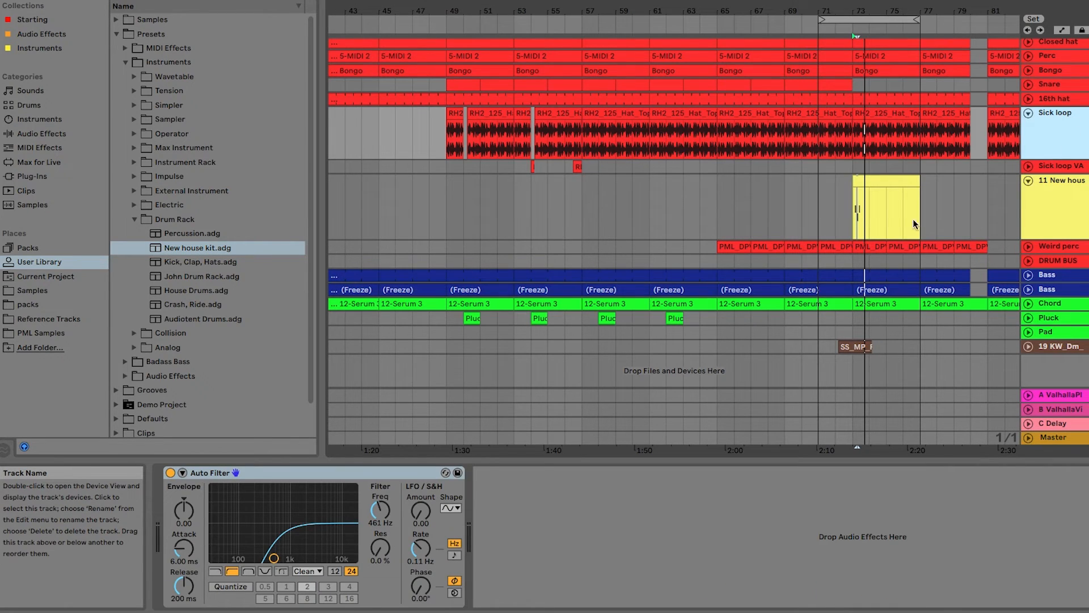
pyautogui.moveTo(185, 250); pyautogui.dragTo(673, 380)
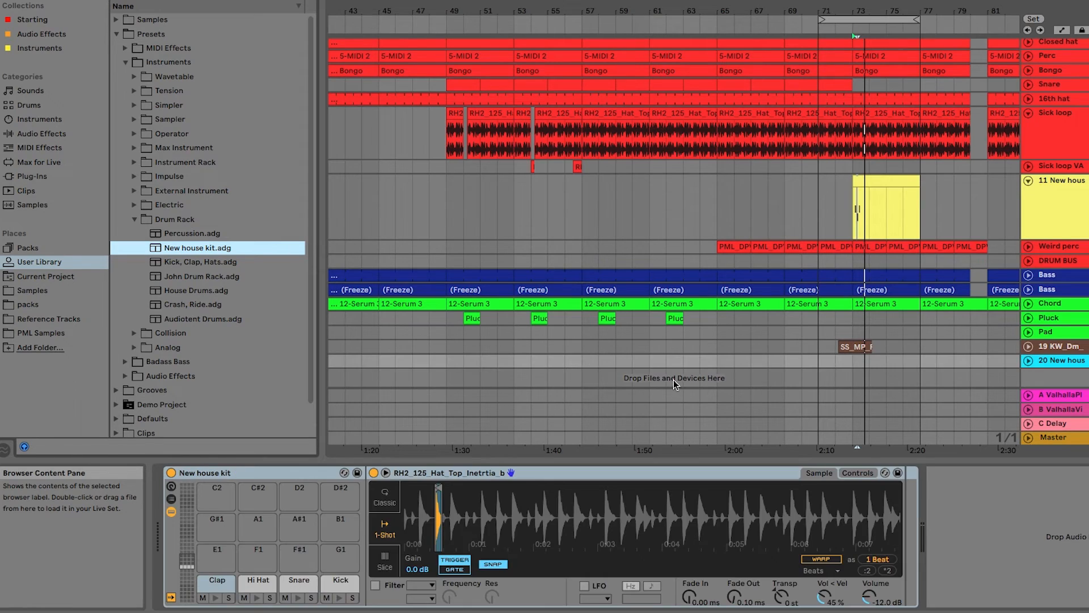
pyautogui.click(1066, 361)
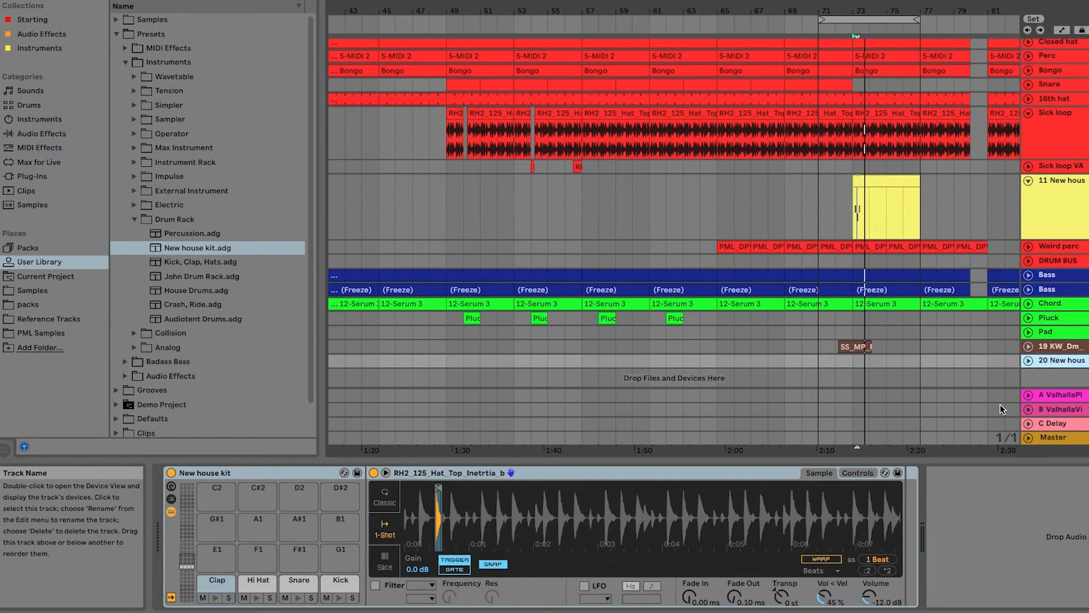
pyautogui.doubleClick(1055, 360)
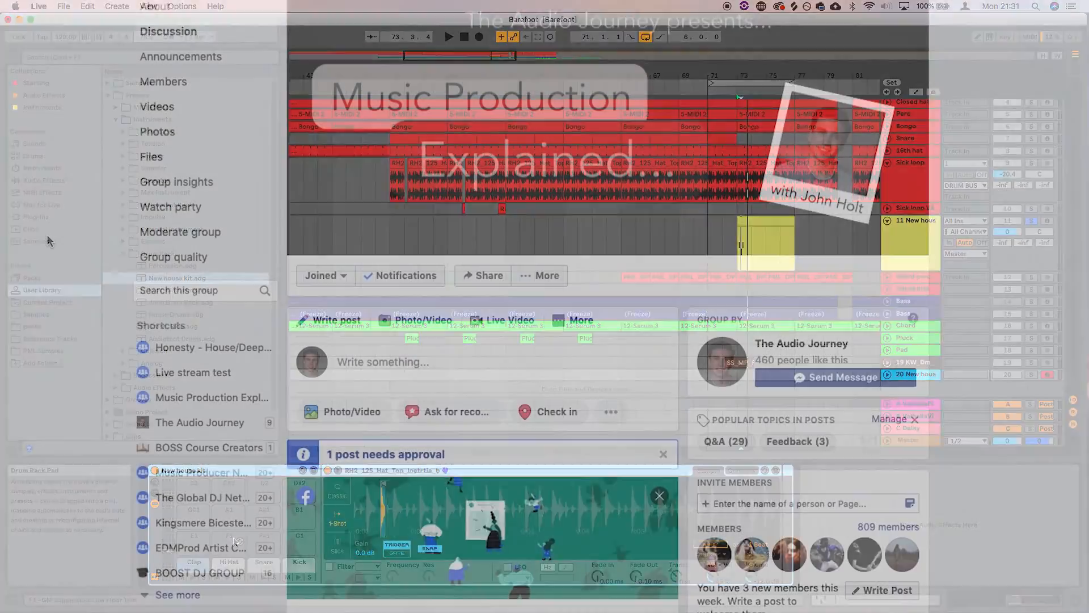
# Switch to the Music Production Explained Facebook group and look through its announcements and live Q&A posts
pyautogui.scroll(-5, 46, 234)
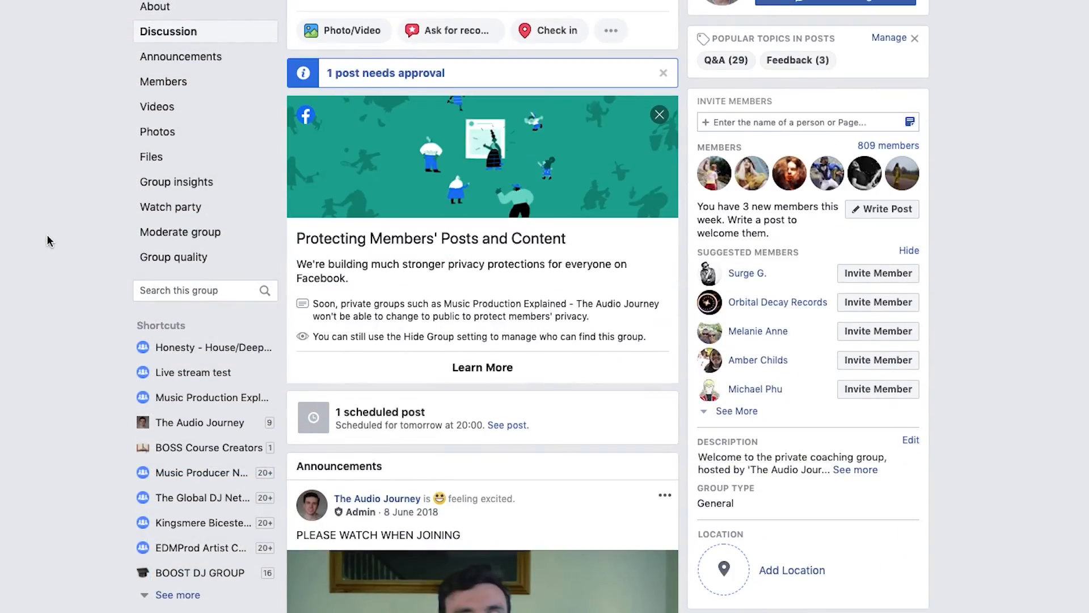
pyautogui.scroll(-20, 47, 234)
pyautogui.scroll(-20, 59, 239)
pyautogui.scroll(-15, 61, 246)
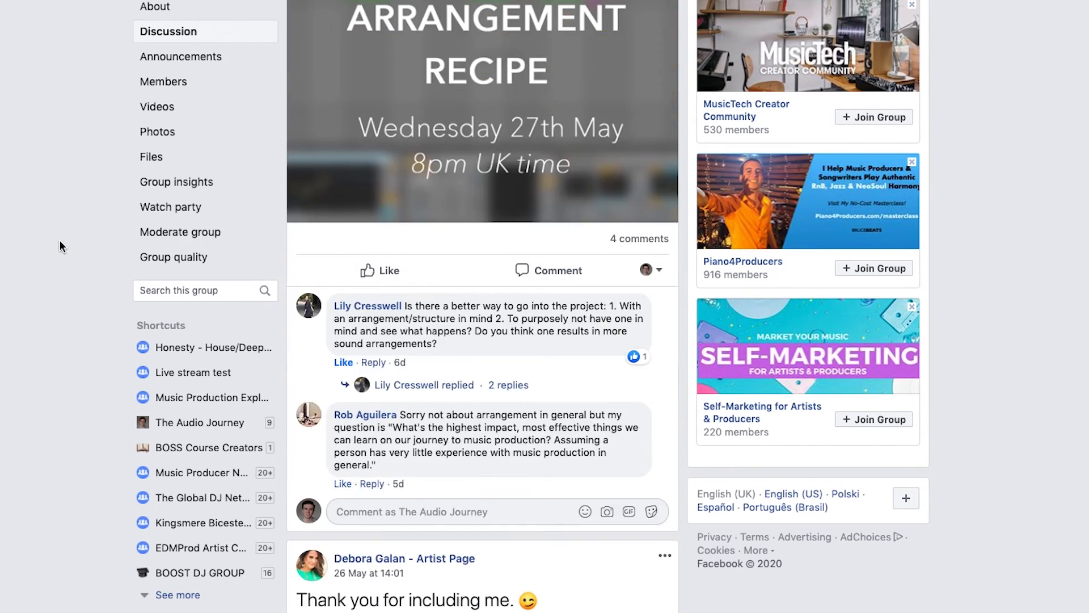
pyautogui.scroll(-20, 61, 245)
pyautogui.scroll(-20, 61, 246)
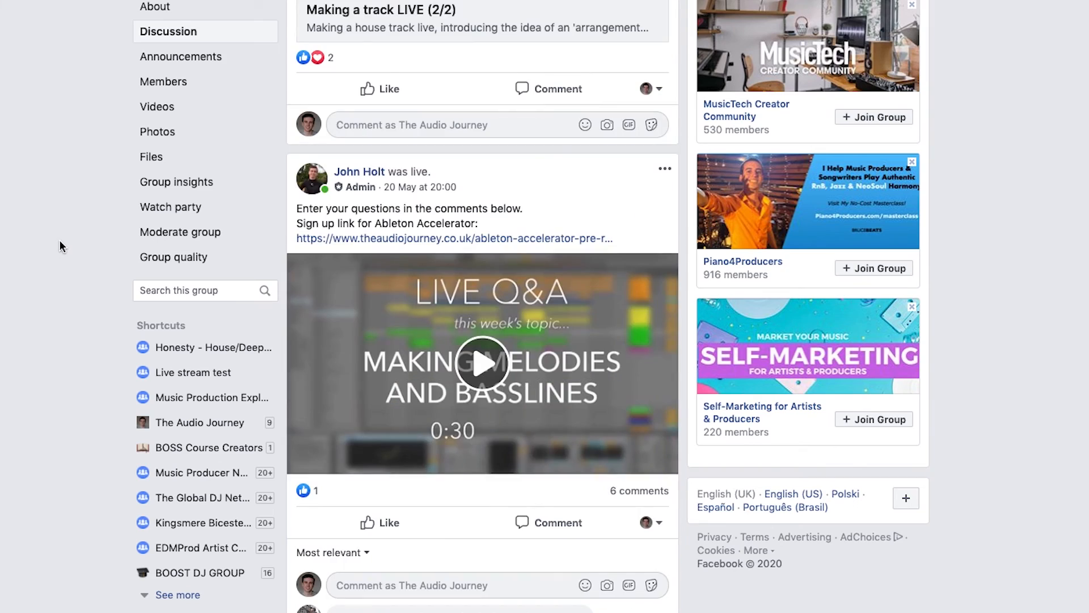